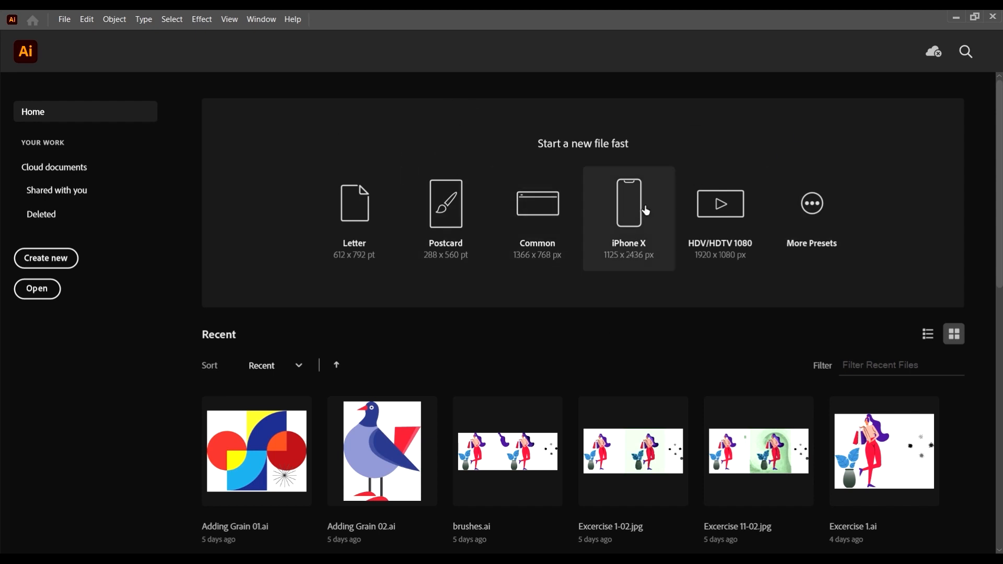
# Step: Create a 1366 x 768 px document from the Common preset and draw a circle about 40 px wide near its centre
pyautogui.click(547, 199)
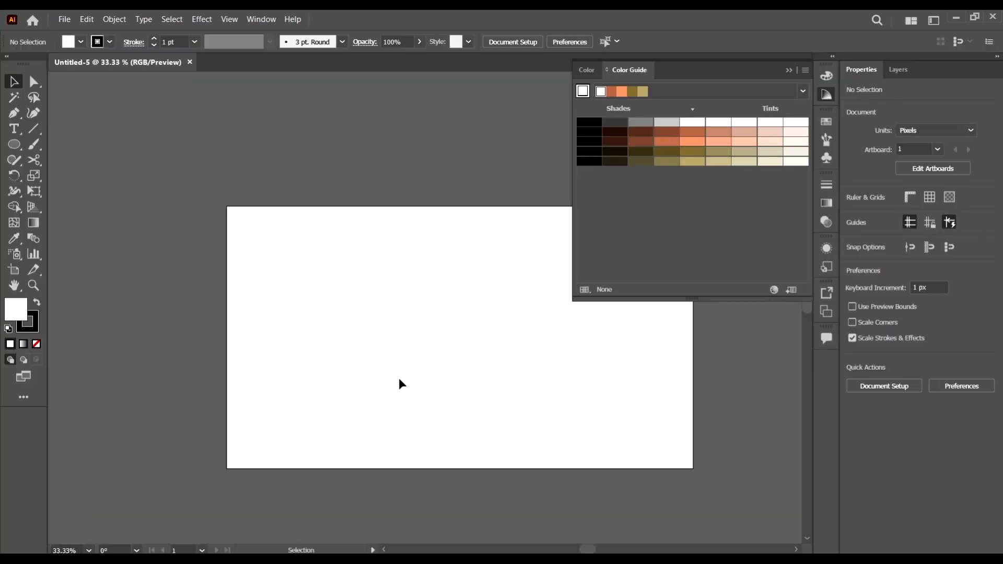
pyautogui.click(14, 144)
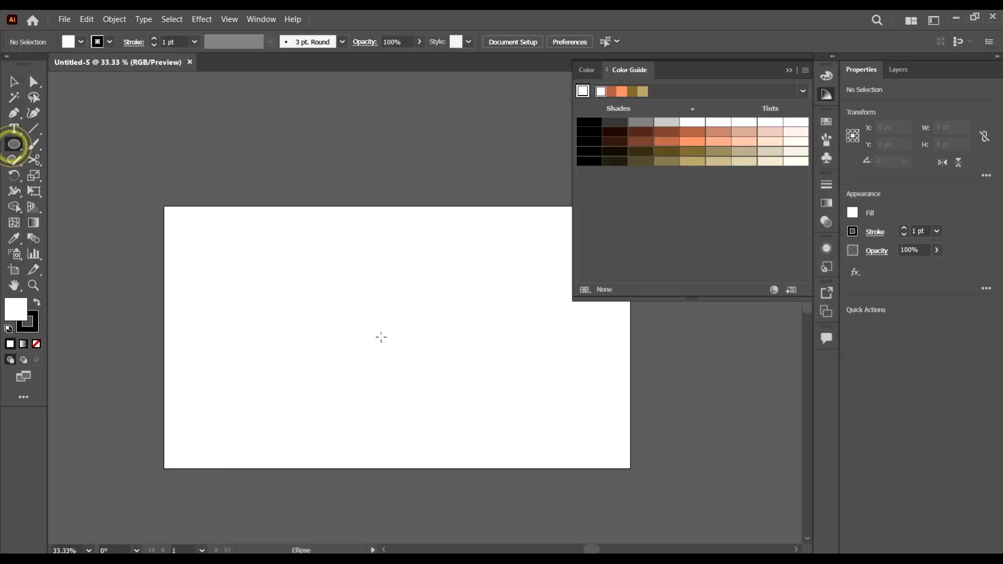
pyautogui.moveTo(381, 317); pyautogui.dragTo(389, 324)
pyautogui.press('v')
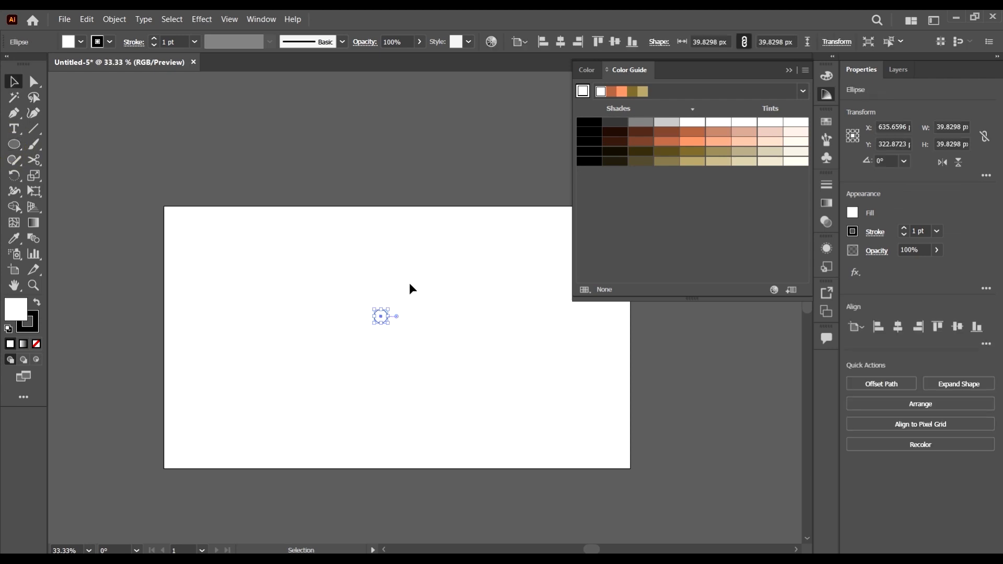
# Step: Fill the circle with the light orange FF9366 from the Color Guide swatches
pyautogui.moveTo(324, 261); pyautogui.dragTo(325, 261)
pyautogui.click(688, 143)
pyautogui.click(440, 430)
pyautogui.scroll(2, 369, 335)
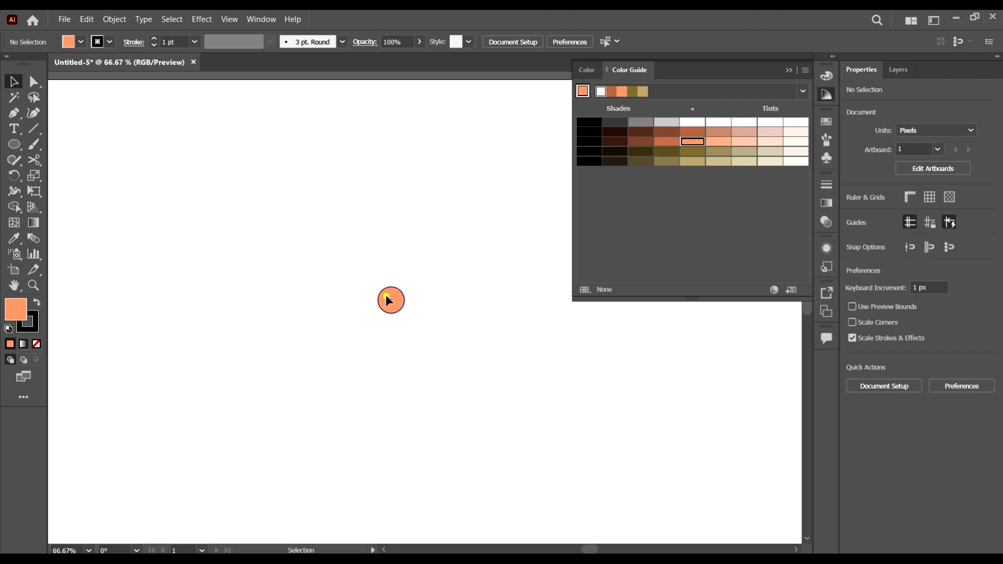
# Step: Move the circle straight down about 41 px and set its stroke weight to 3 pt
pyautogui.moveTo(390, 294); pyautogui.dragTo(390, 322)
pyautogui.click(171, 42)
pyautogui.scroll(1, 172, 42)
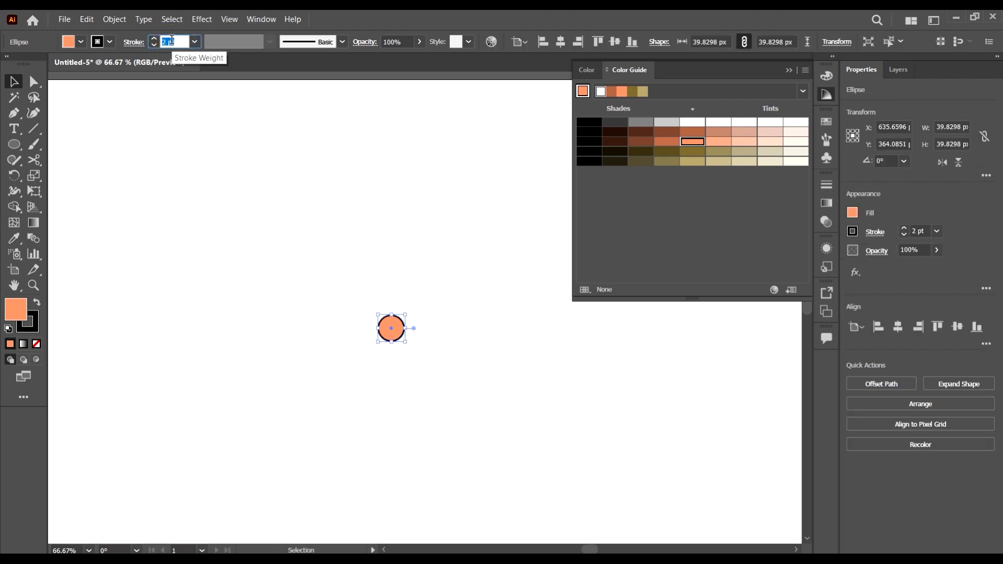
# Step: Set the circle's stroke colour to dark navy 252942 and deselect it
pyautogui.click(29, 325)
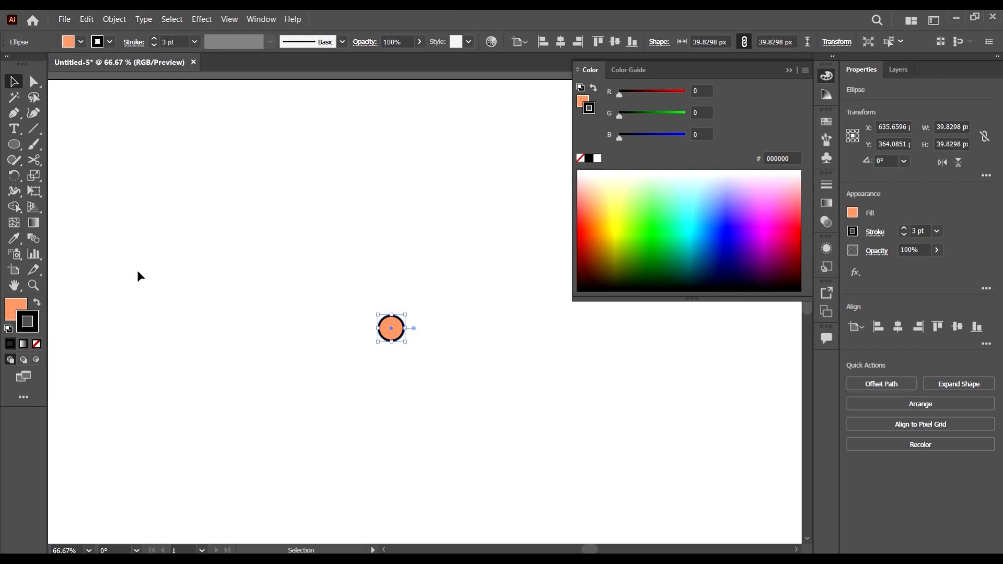
pyautogui.doubleClick(25, 325)
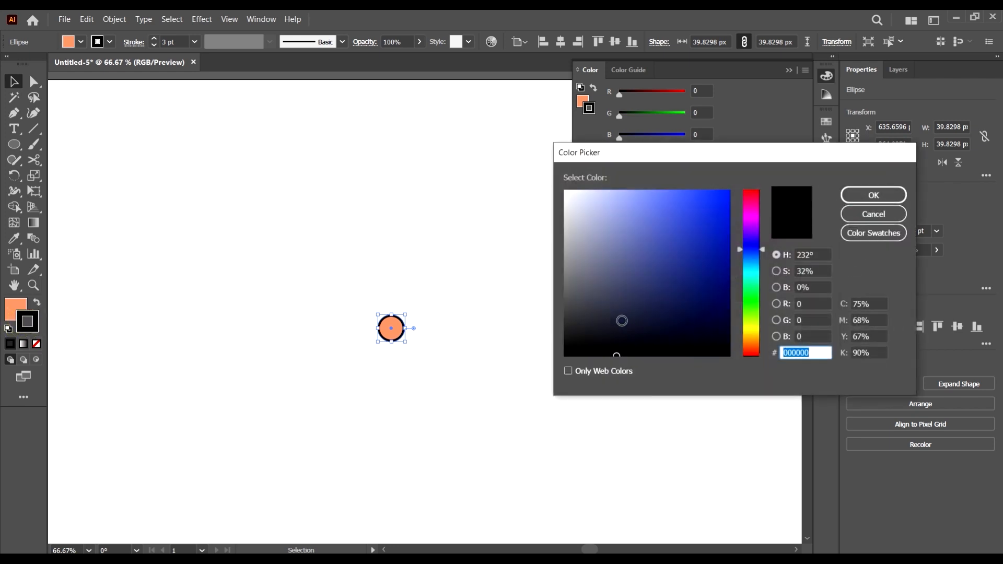
pyautogui.moveTo(622, 320)
pyautogui.mouseDown()
pyautogui.moveTo(623, 300)
pyautogui.moveTo(635, 312)
pyautogui.mouseUp()
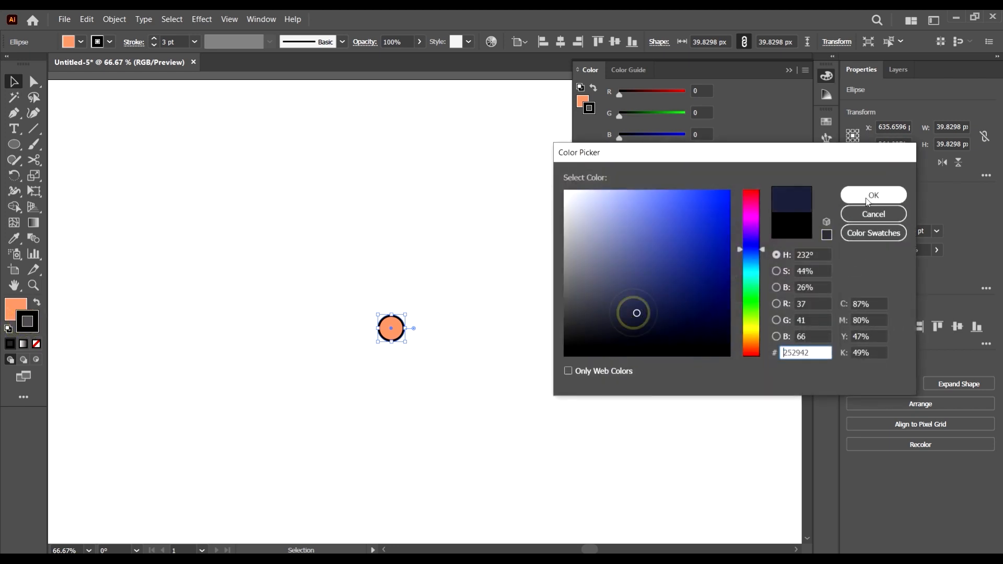
pyautogui.click(866, 199)
pyautogui.click(469, 347)
# Step: Create a three-point star with radii of 25 px and 50 px above the circle as a triangle
pyautogui.scroll(5, 399, 324)
pyautogui.scroll(-4, 374, 305)
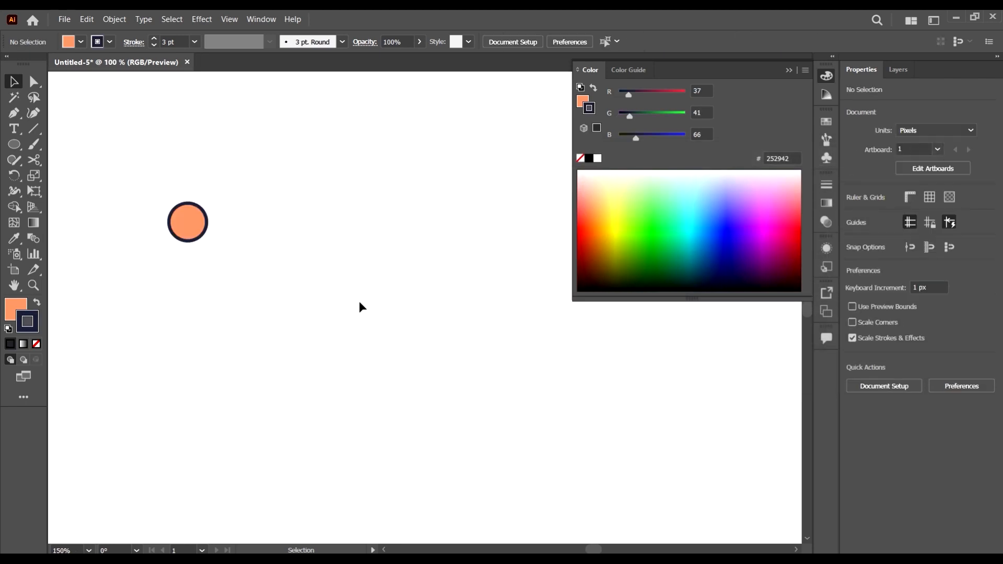
pyautogui.scroll(-2, 359, 301)
pyautogui.scroll(2, 225, 259)
pyautogui.scroll(1, 344, 275)
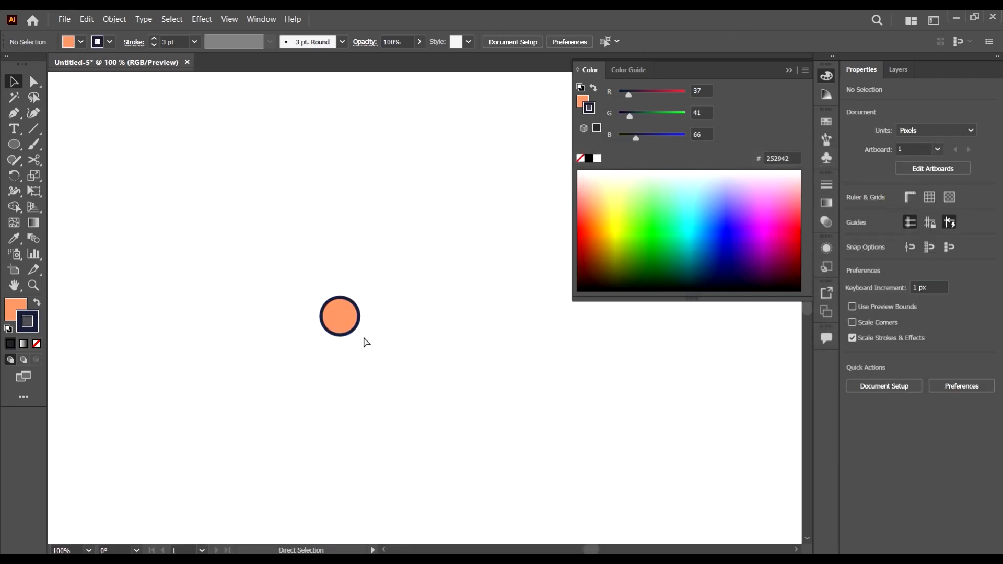
pyautogui.hscroll(-2, 364, 341)
pyautogui.moveTo(14, 144); pyautogui.dragTo(94, 207)
pyautogui.click(375, 253)
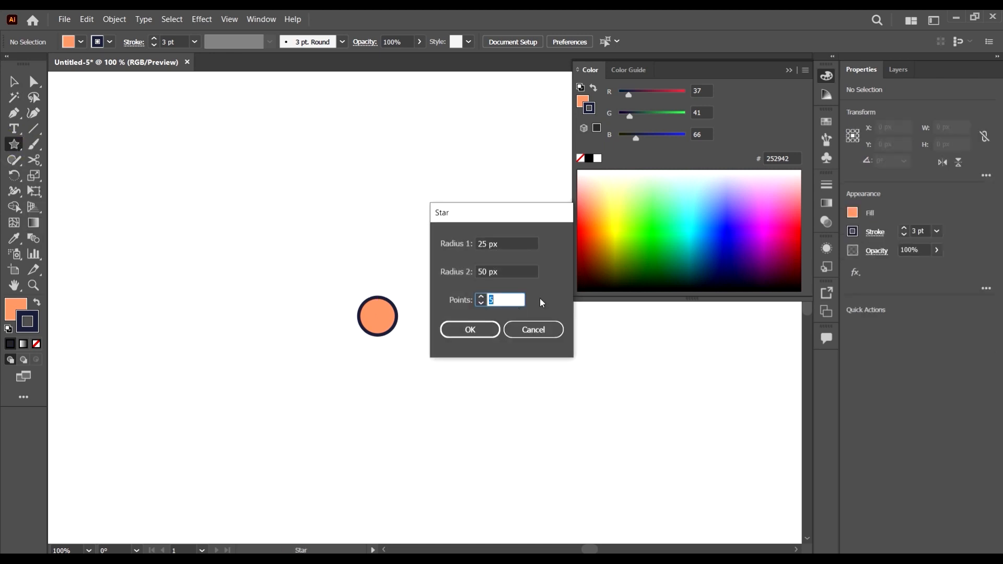
pyautogui.write('3')
pyautogui.click(473, 331)
pyautogui.click(15, 81)
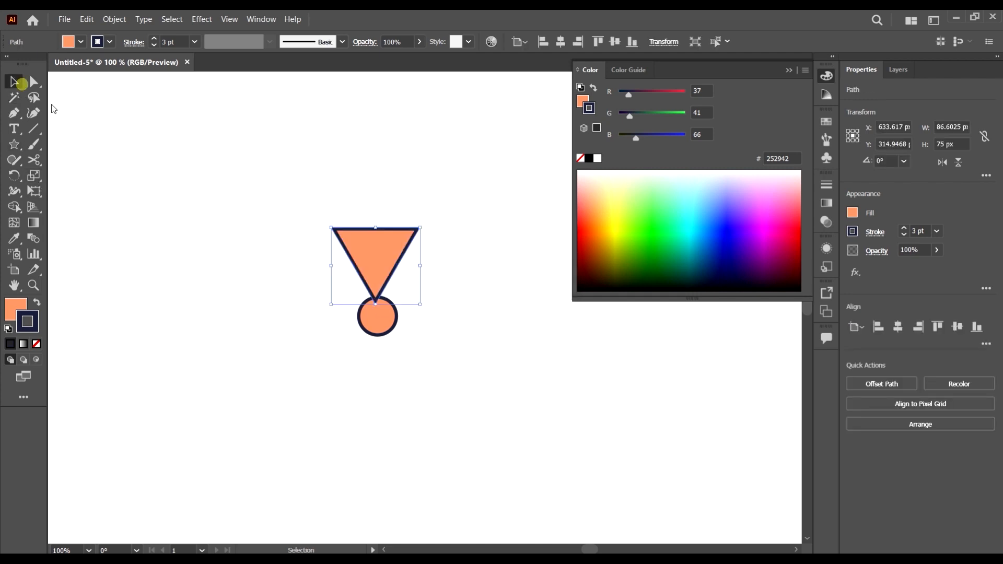
# Step: Rotate the triangle 180° so it points up and scale it down to about 38 by 33 px
pyautogui.moveTo(427, 312); pyautogui.dragTo(271, 226)
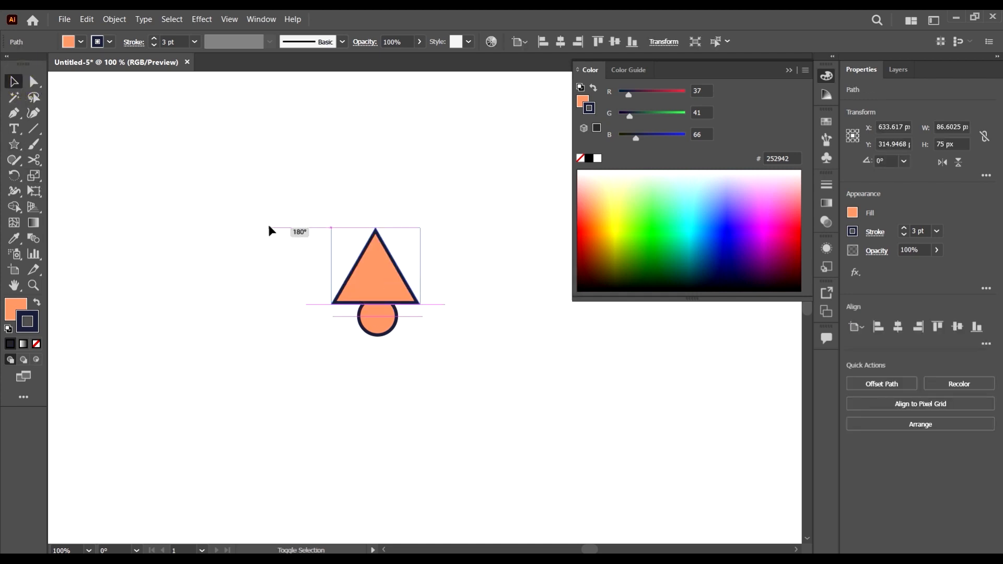
pyautogui.moveTo(420, 306); pyautogui.dragTo(402, 286)
pyautogui.hotkey('ctrl', 'shift', 'a')
# Step: Set the triangle's stroke to the dark magenta 6B0044 from the Color Guide
pyautogui.click(387, 275)
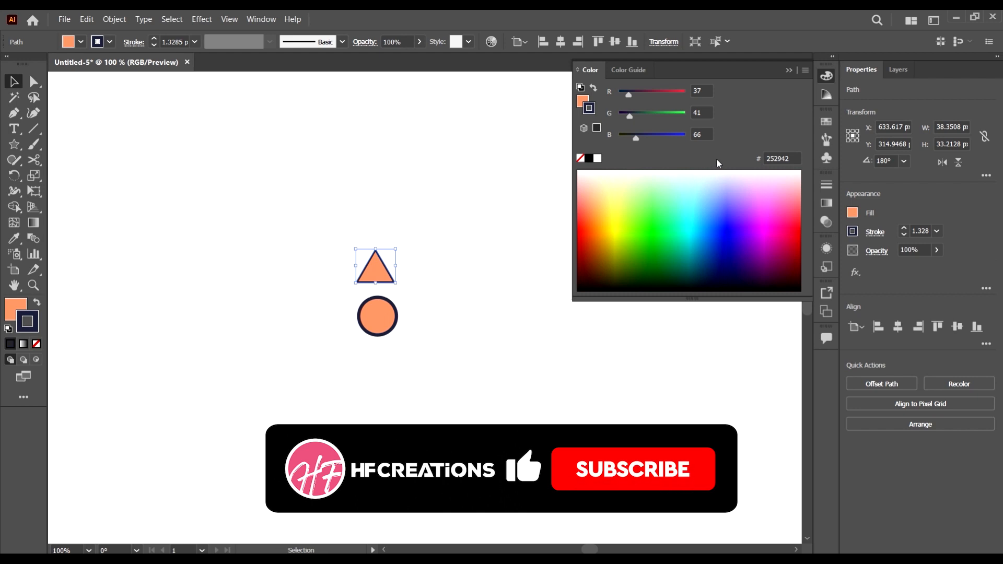
pyautogui.click(630, 70)
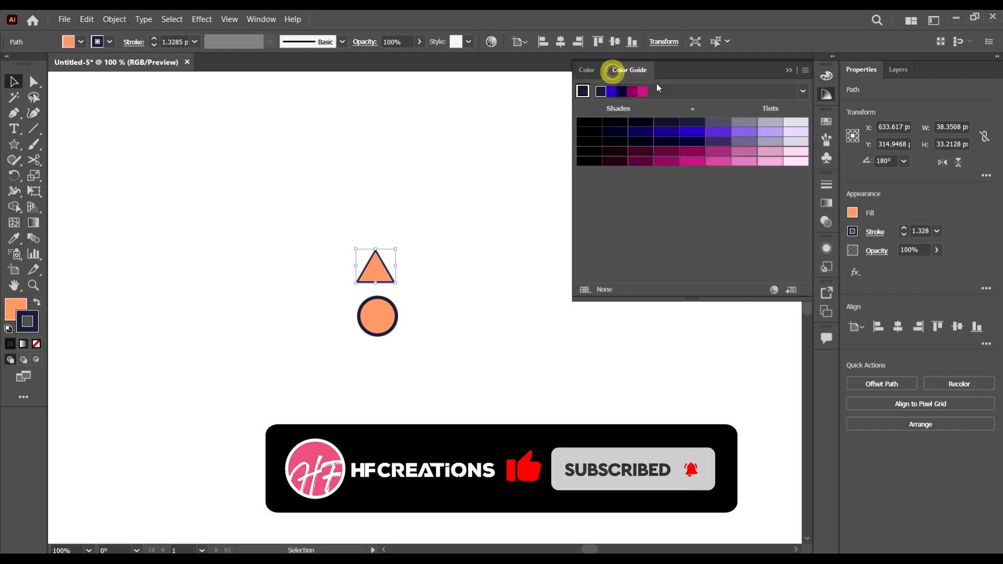
pyautogui.click(666, 152)
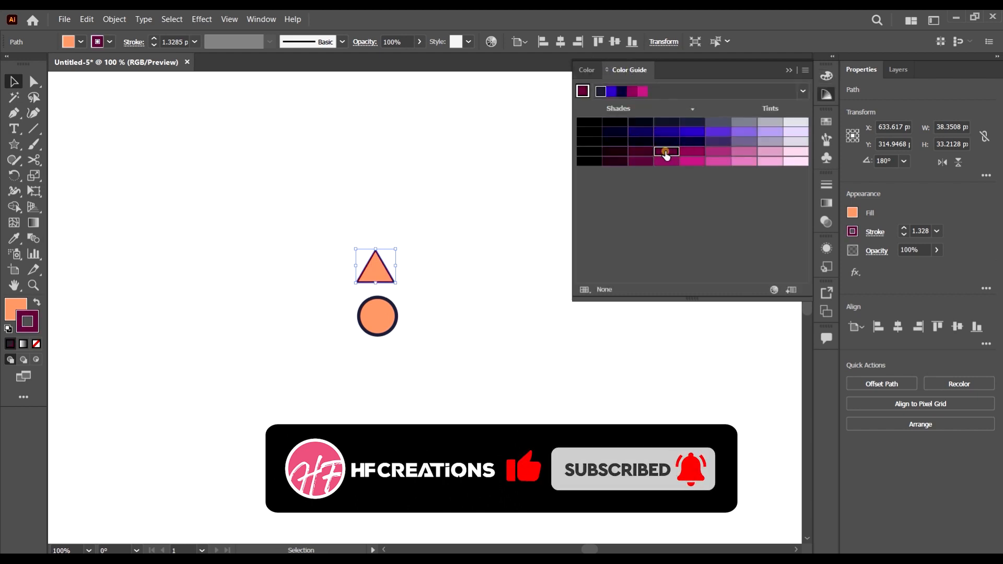
# Step: Fill the triangle with dark orange from the Color Guide and swap its fill and stroke colours
pyautogui.click(7, 309)
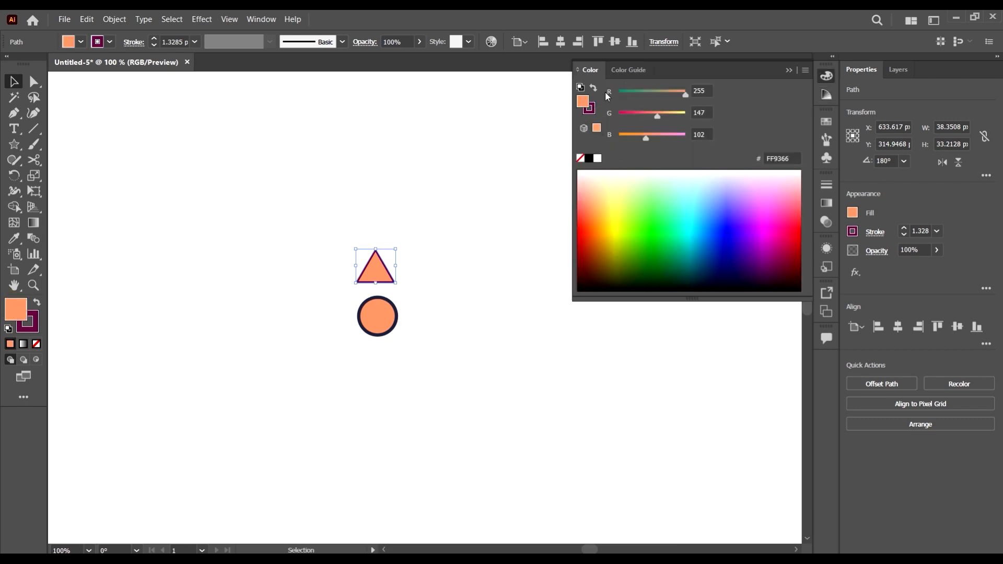
pyautogui.click(630, 70)
pyautogui.click(669, 142)
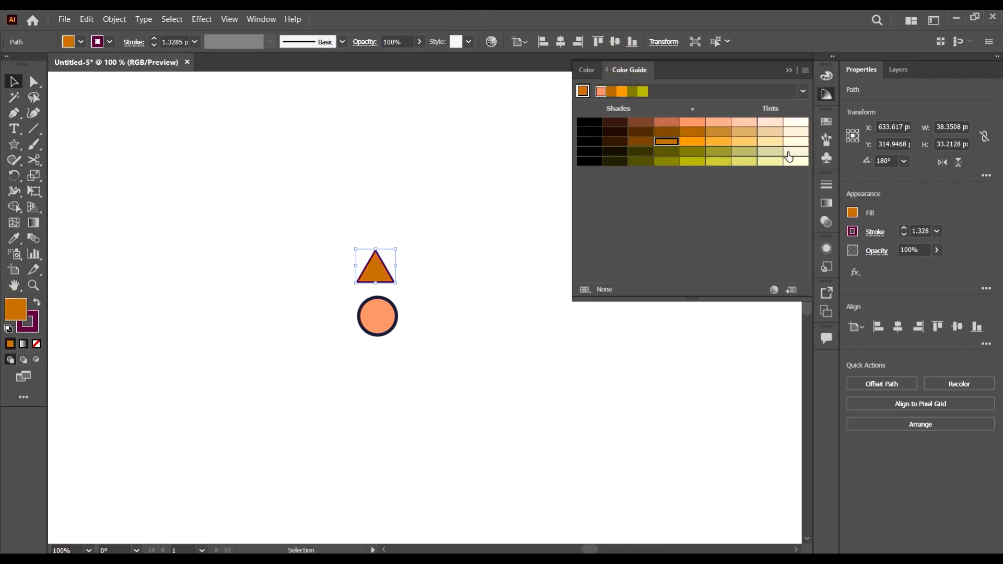
pyautogui.hotkey('shift', 'x')
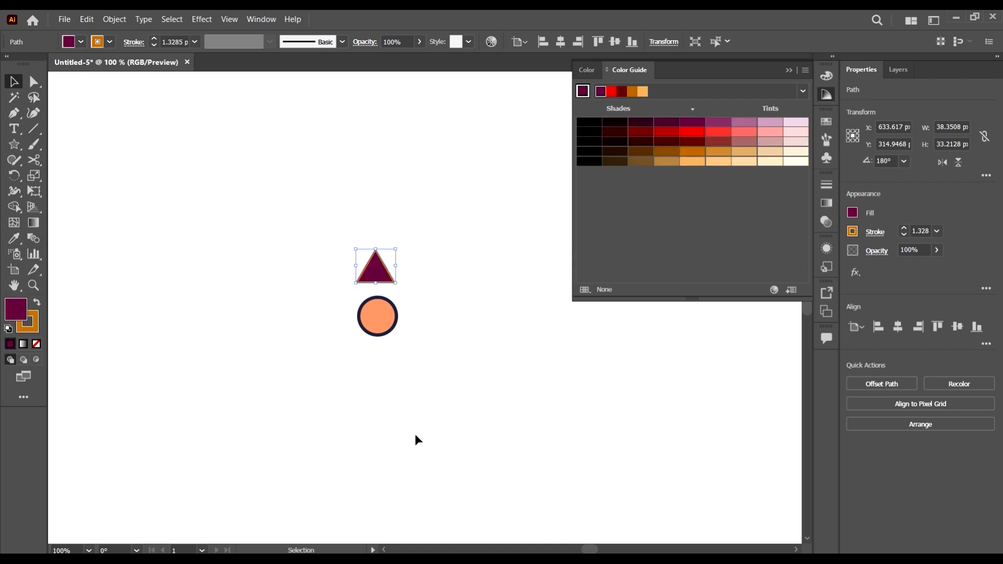
# Step: Remove the triangle's stroke, make the fill colour active again and deselect the triangle
pyautogui.click(467, 381)
pyautogui.click(380, 279)
pyautogui.click(28, 325)
pyautogui.click(37, 344)
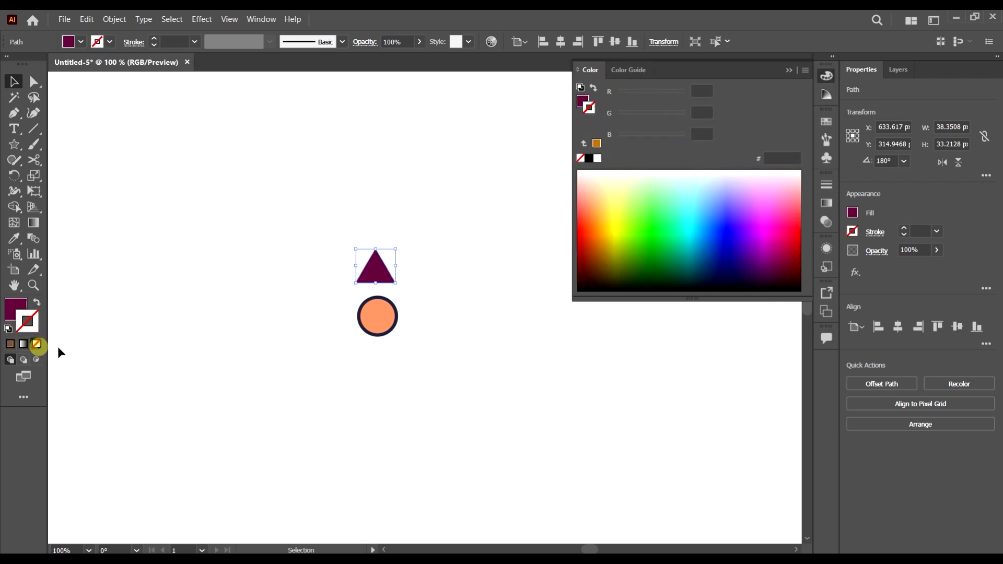
pyautogui.click(25, 315)
pyautogui.click(226, 333)
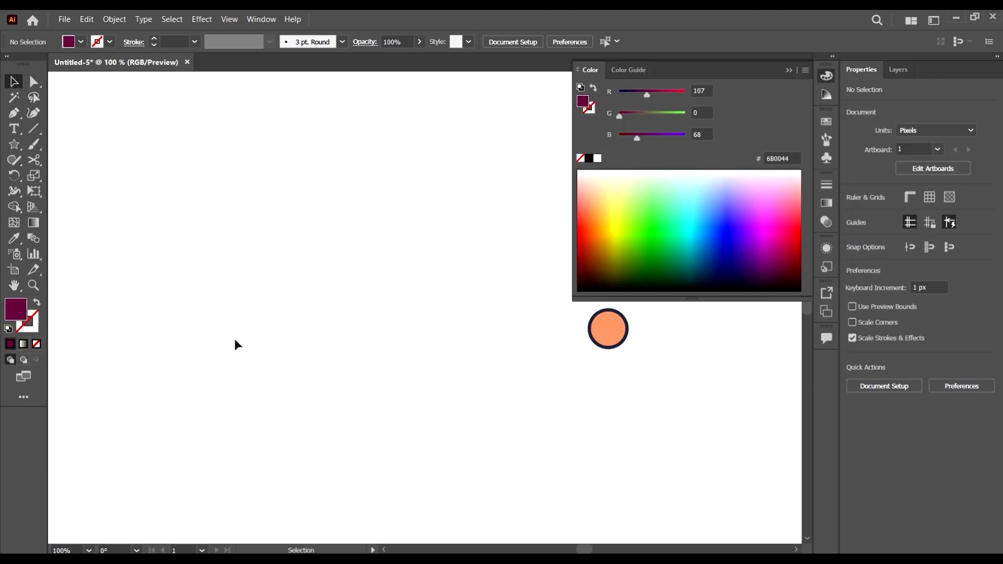
# Step: Draw a hexagon about 41 px wide centred below the circle and move it down about 5 px
pyautogui.scroll(-3, 235, 340)
pyautogui.scroll(3, 365, 336)
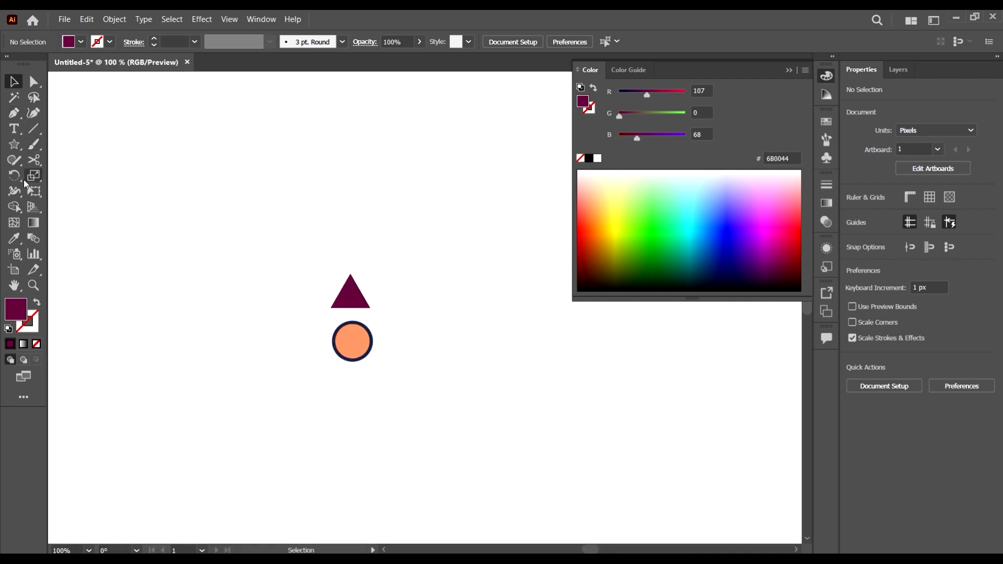
pyautogui.click(14, 144)
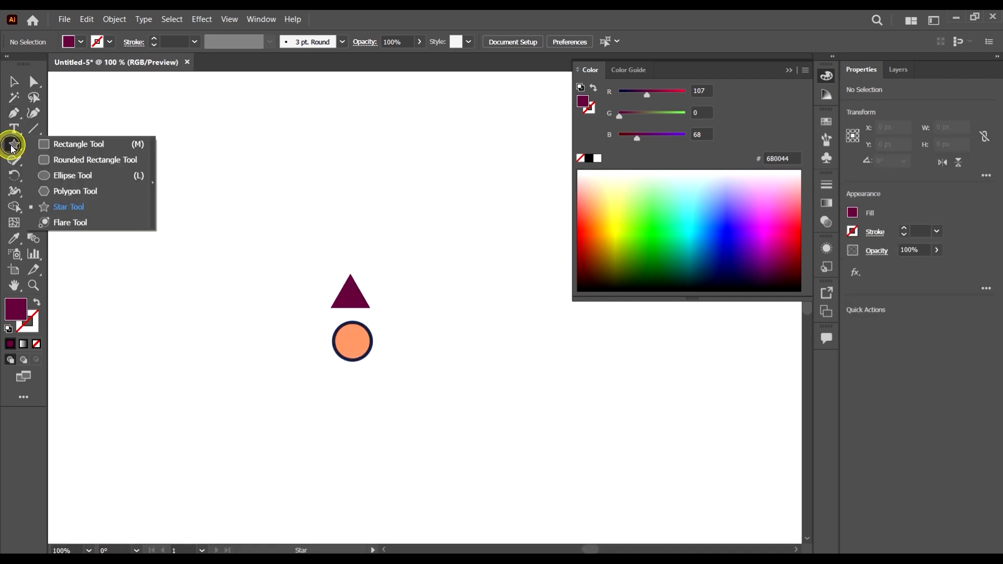
pyautogui.click(71, 191)
pyautogui.scroll(-2, 225, 253)
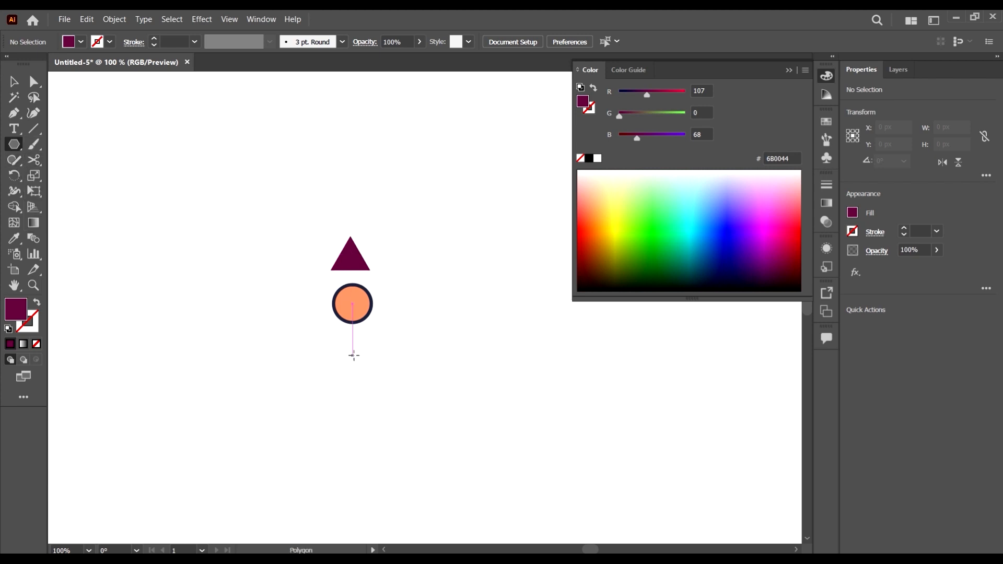
pyautogui.moveTo(354, 356); pyautogui.dragTo(366, 371)
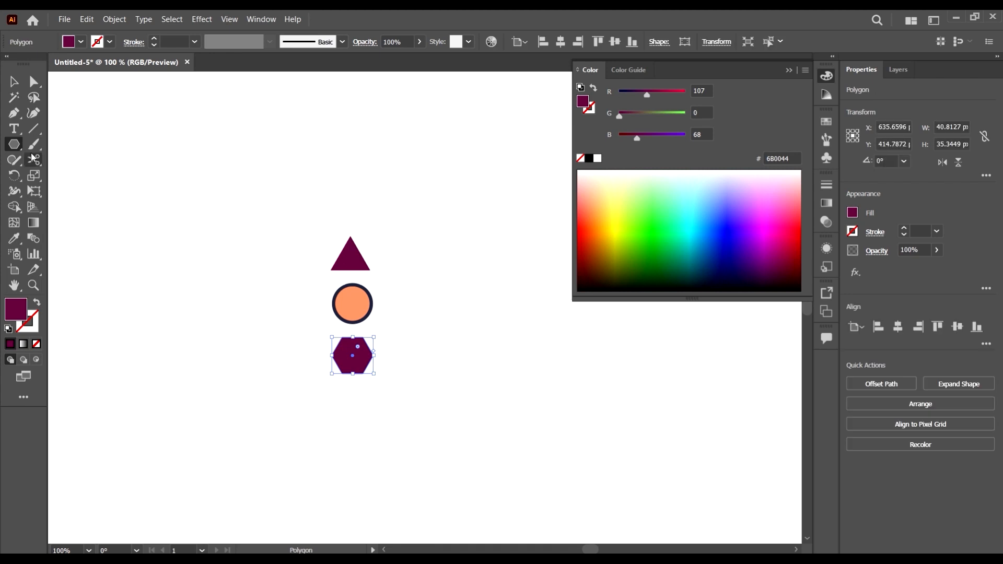
pyautogui.click(14, 81)
pyautogui.moveTo(364, 369); pyautogui.dragTo(364, 375)
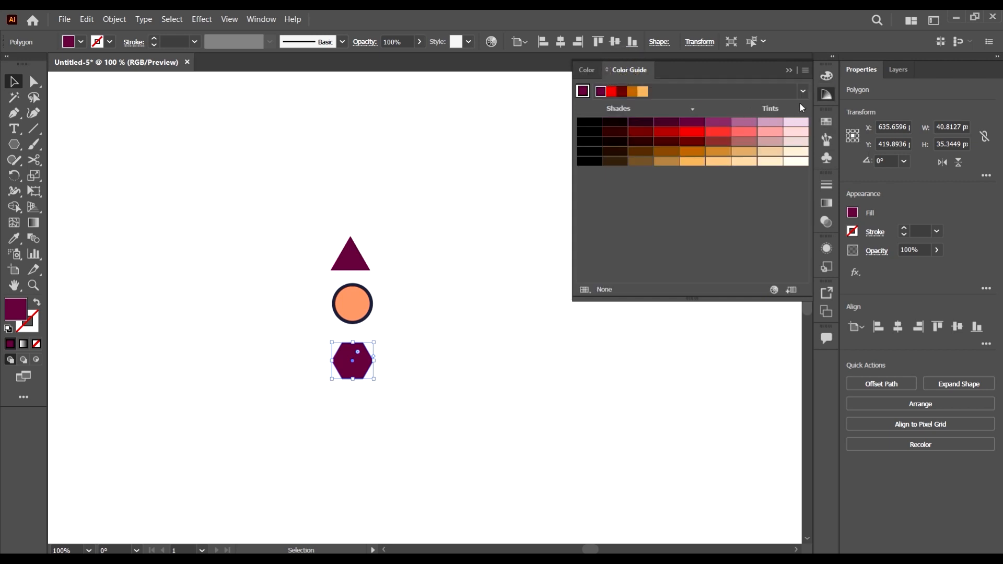
# Step: Apply the Triad 2 harmony rule in the Color Guide and fill the hexagon with its bright teal
pyautogui.click(804, 92)
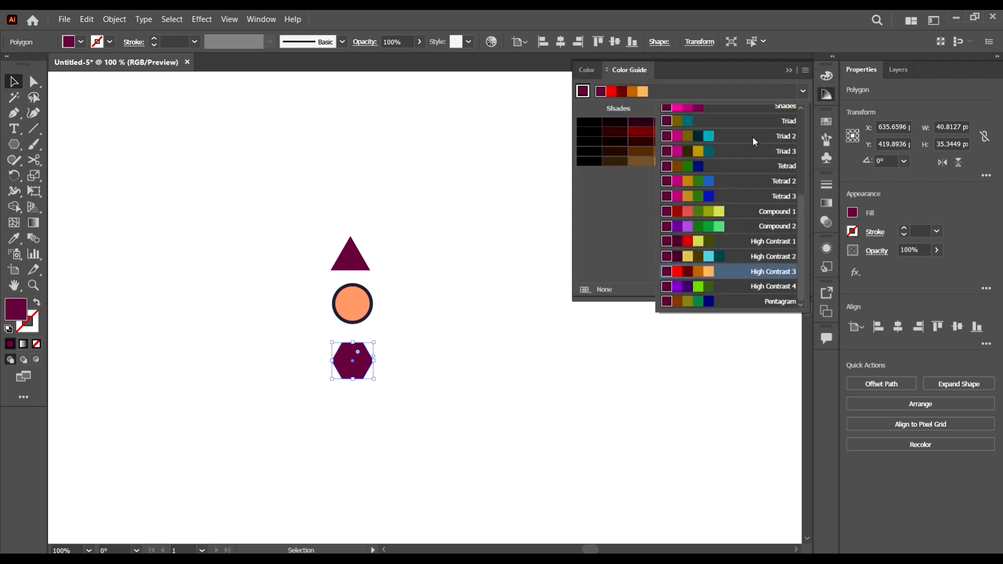
pyautogui.click(753, 136)
pyautogui.click(693, 161)
pyautogui.click(480, 384)
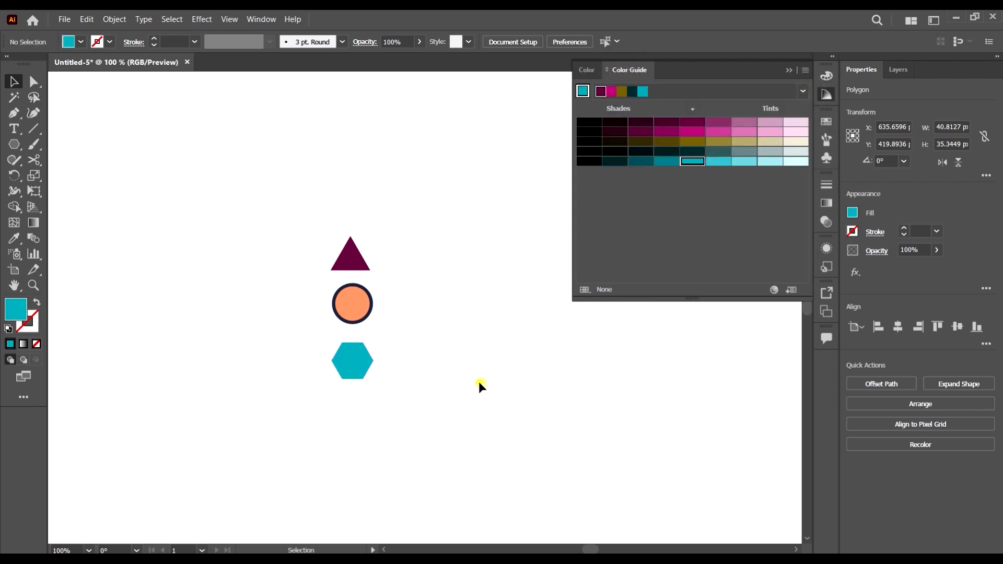
# Step: Set the circle's stroke weight to 5 pt and deselect it
pyautogui.scroll(-2, 467, 312)
pyautogui.scroll(3, 432, 287)
pyautogui.click(366, 352)
pyautogui.scroll(-1, 452, 352)
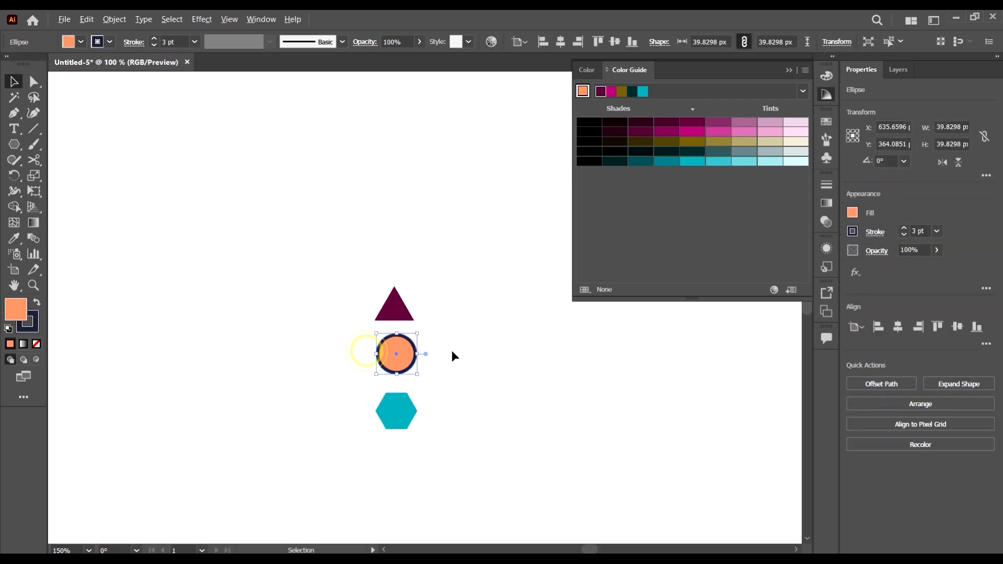
pyautogui.click(167, 41)
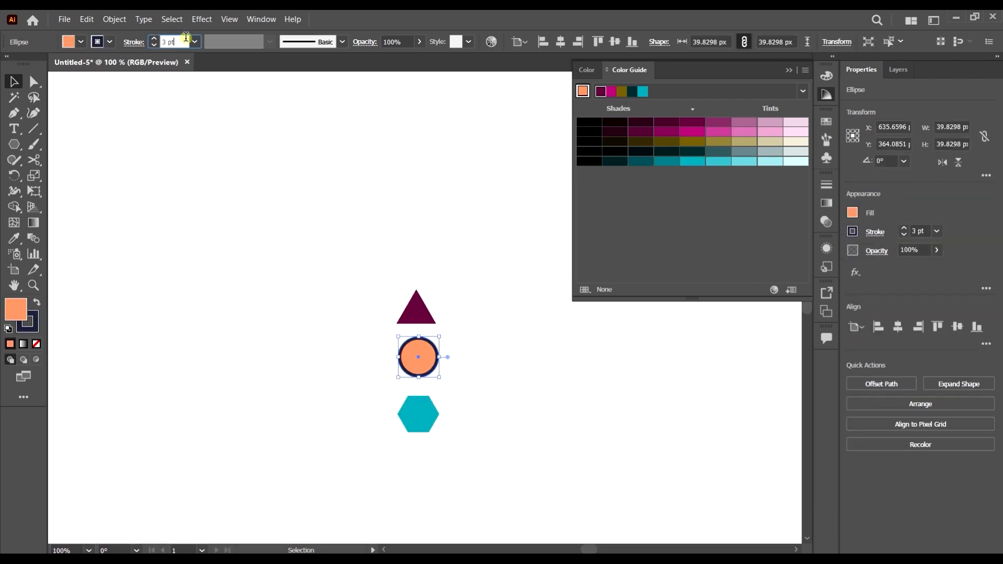
pyautogui.write('6')
pyautogui.press('Return')
pyautogui.click(331, 303)
pyautogui.scroll(-3, 430, 376)
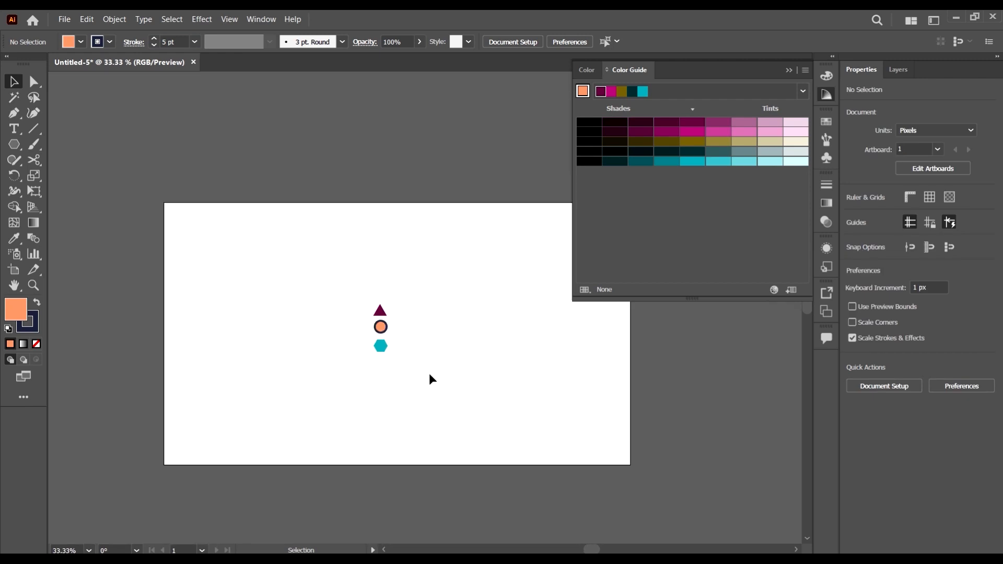
# Step: Draw a square about 30 px wide to the right of the circle, using the same orange fill and navy stroke
pyautogui.scroll(3, 438, 402)
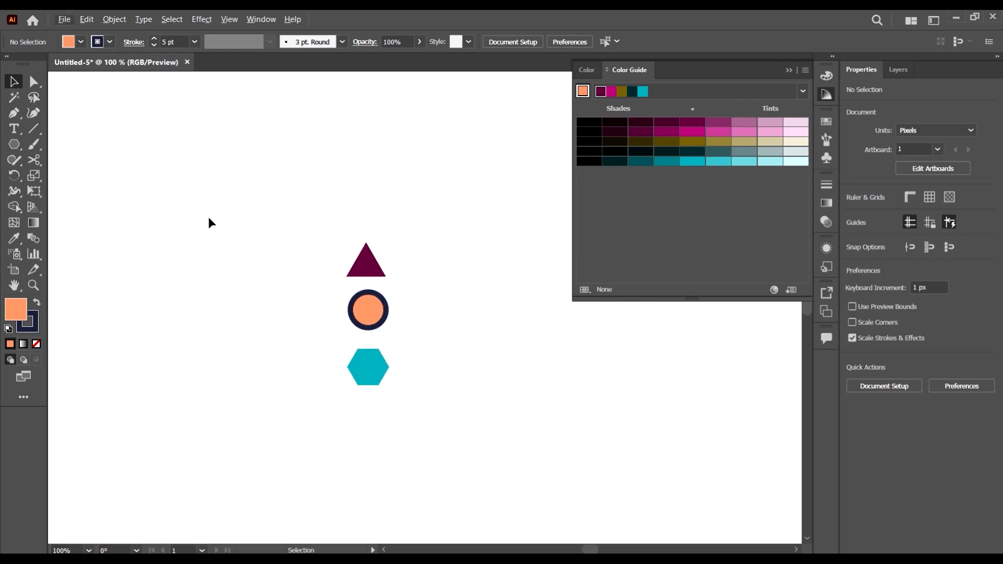
pyautogui.click(14, 144)
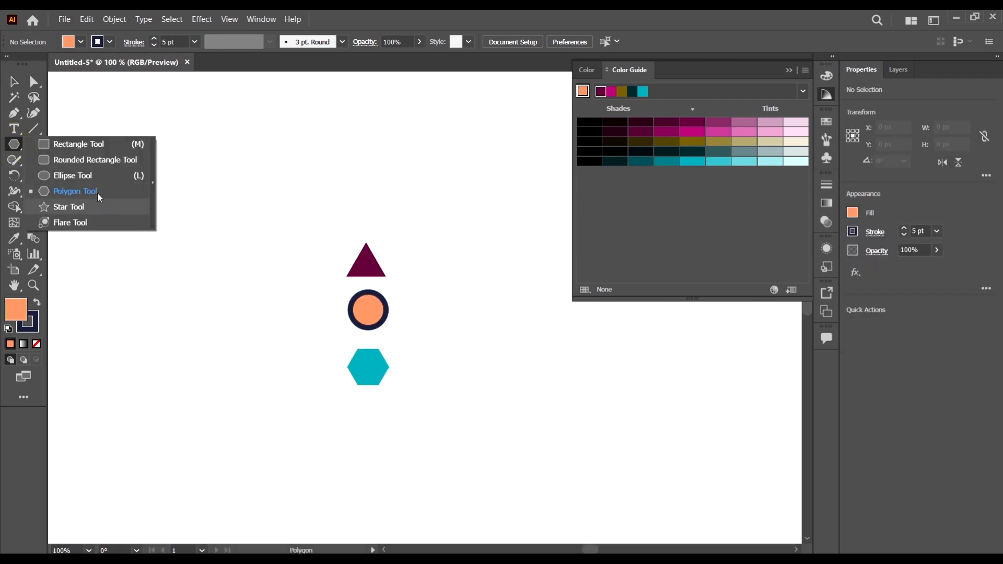
pyautogui.click(78, 146)
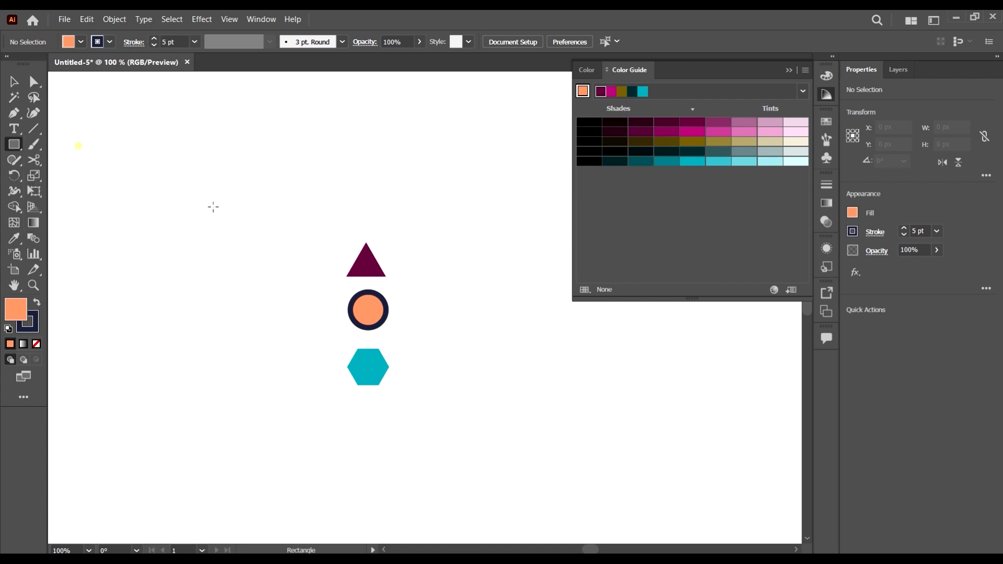
pyautogui.moveTo(421, 293); pyautogui.dragTo(430, 316)
pyautogui.press('v')
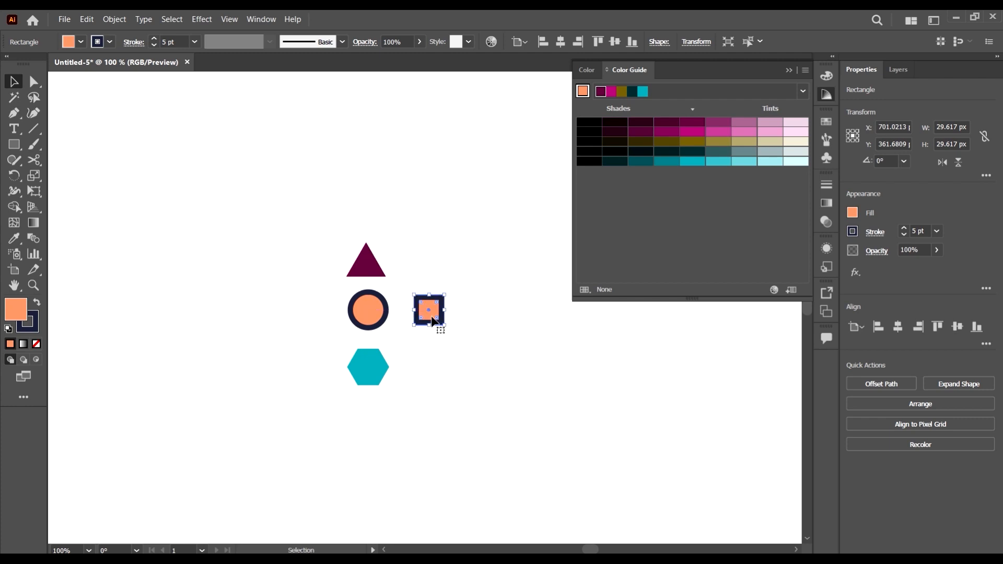
# Step: Apply the Compound 2 harmony rule in the Color Guide and fill the square with its dark purple
pyautogui.click(449, 339)
pyautogui.click(427, 314)
pyautogui.click(428, 314)
pyautogui.click(693, 162)
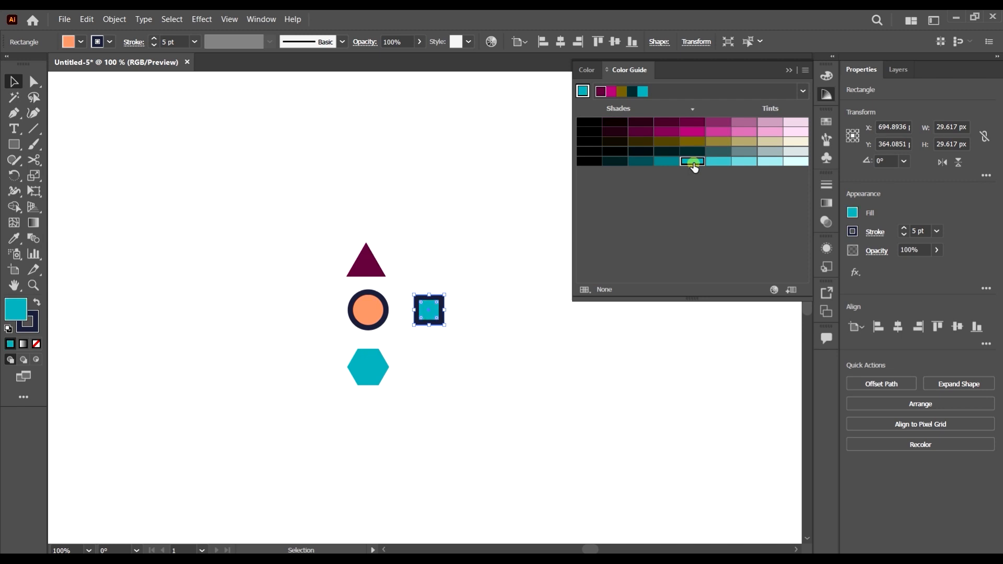
pyautogui.click(810, 91)
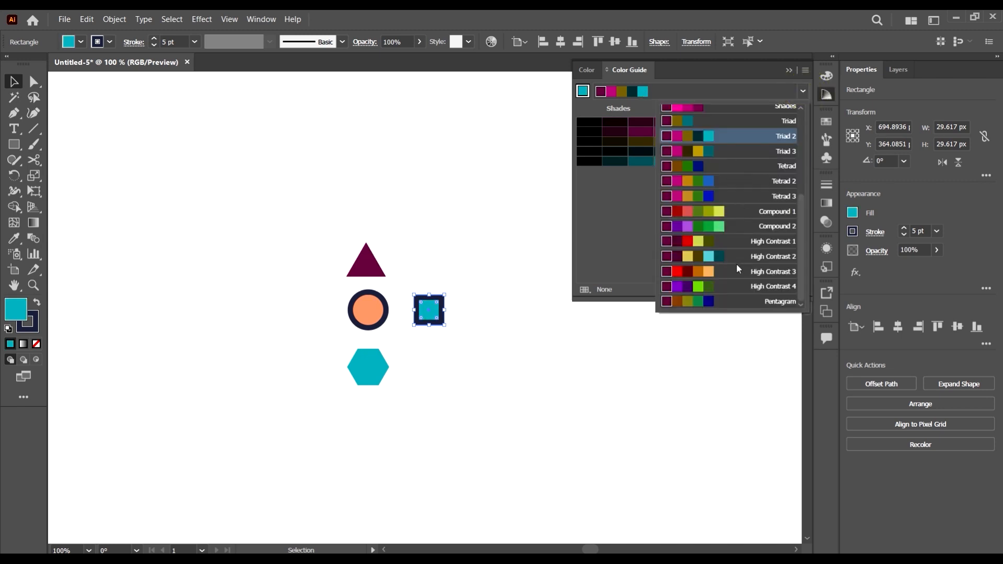
pyautogui.click(744, 229)
pyautogui.click(693, 132)
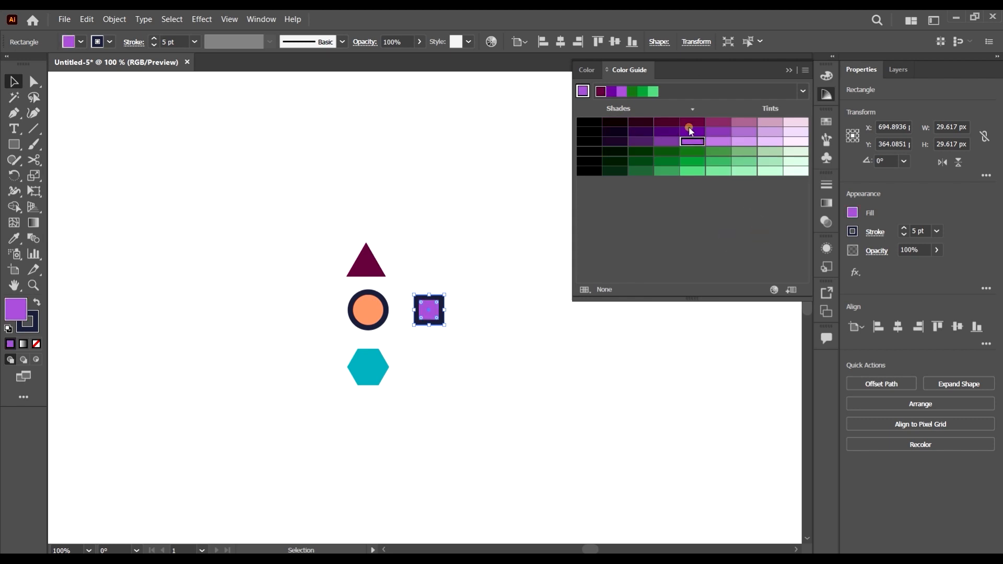
# Step: Remove the stroke from the purple square and deselect it
pyautogui.click(37, 329)
pyautogui.click(36, 344)
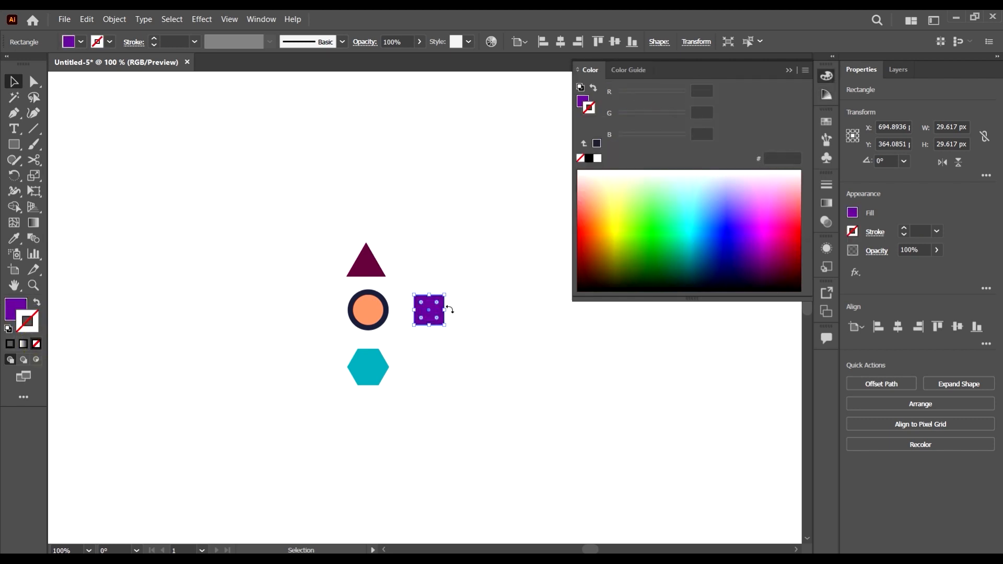
pyautogui.click(489, 367)
pyautogui.scroll(-3, 365, 325)
pyautogui.scroll(3, 533, 342)
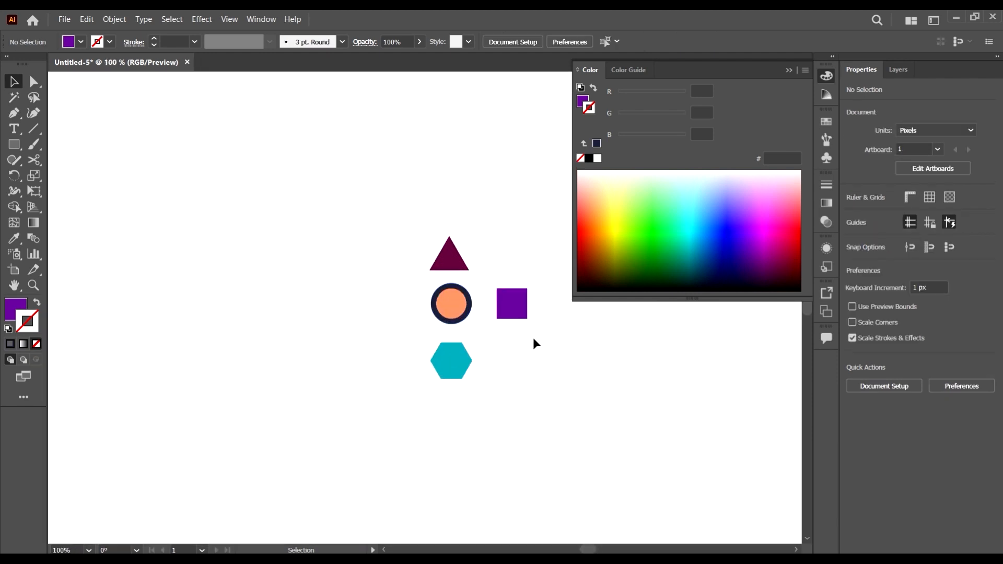
pyautogui.hscroll(4, 540, 322)
pyautogui.scroll(4, 442, 328)
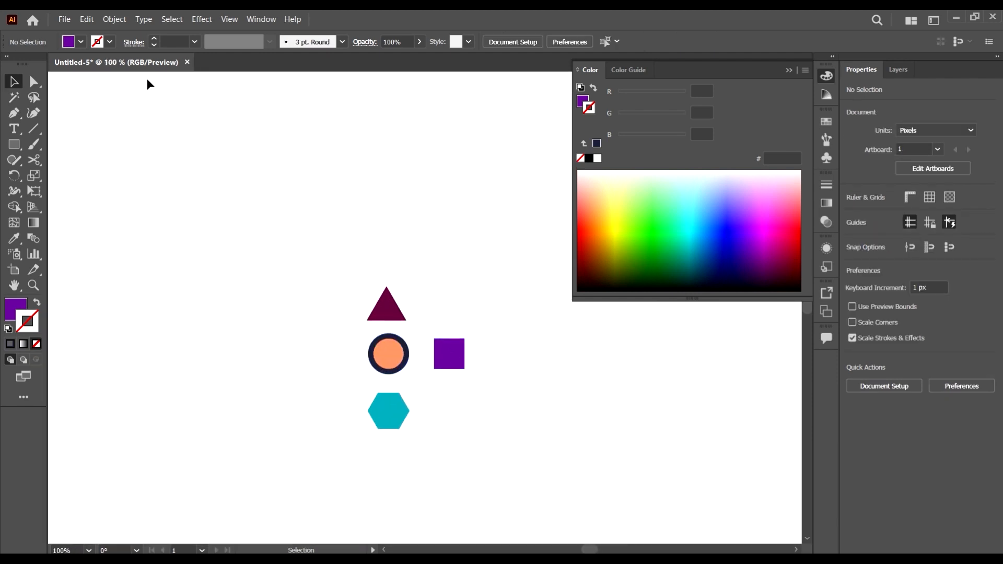
pyautogui.click(81, 42)
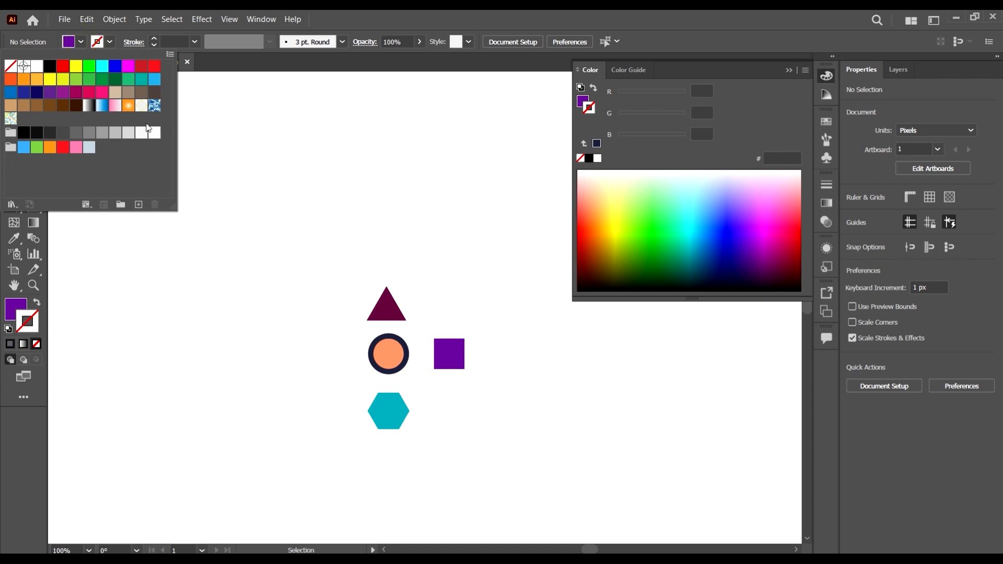
pyautogui.click(38, 233)
pyautogui.click(14, 144)
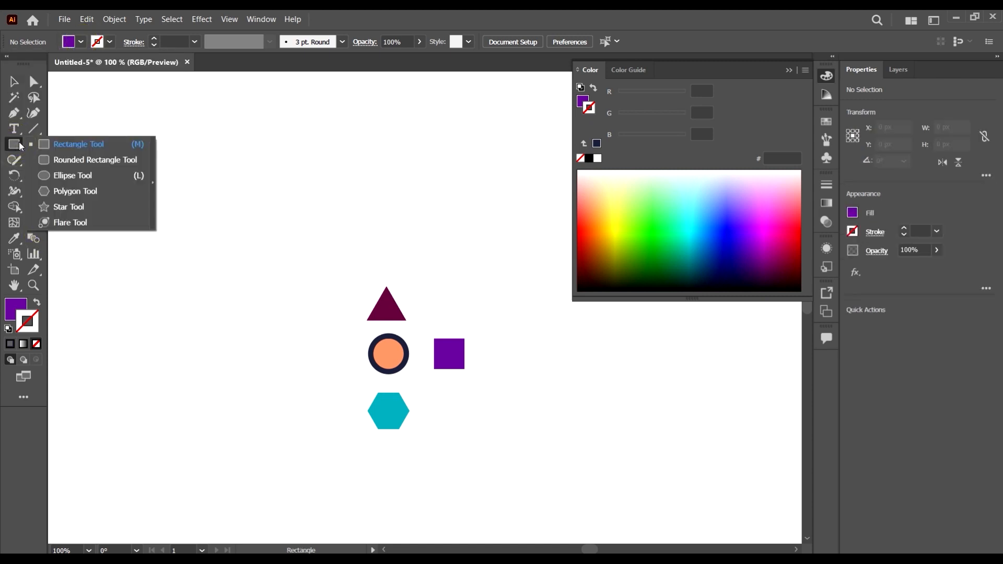
# Step: Draw an S-shaped curve about 17 by 27 px beside the circle with the Pen tool and swap its purple fill to the stroke
pyautogui.click(15, 113)
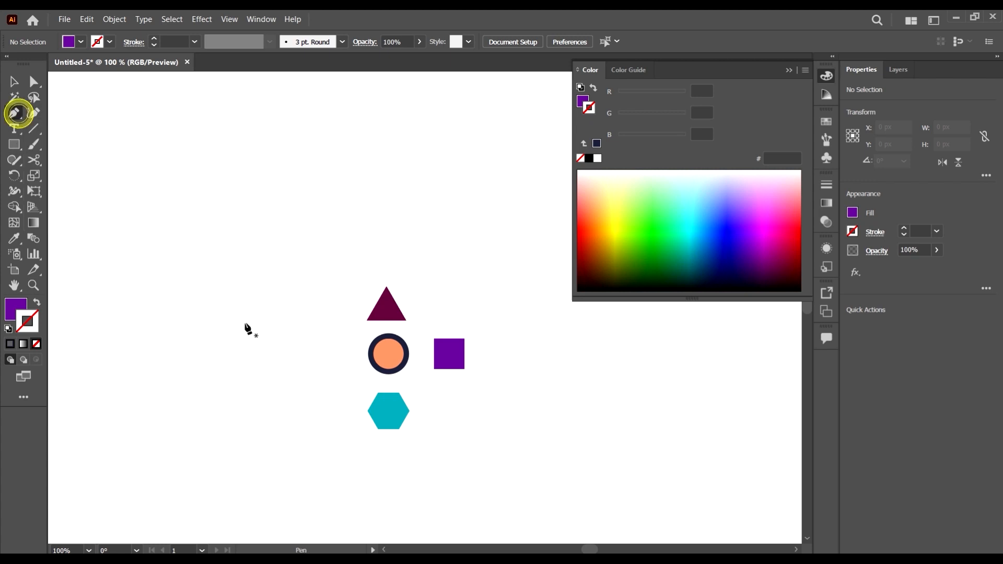
pyautogui.click(331, 340)
pyautogui.moveTo(338, 355)
pyautogui.mouseDown()
pyautogui.moveTo(350, 357)
pyautogui.moveTo(339, 372)
pyautogui.mouseUp()
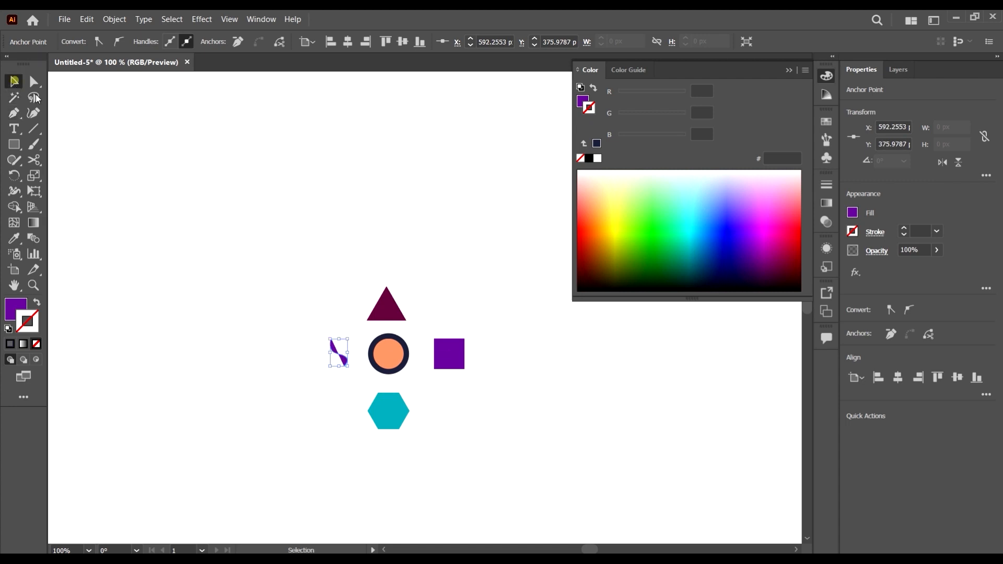
pyautogui.click(14, 81)
pyautogui.hotkey('shift', 'x')
pyautogui.click(306, 387)
# Step: Set the S-curve's stroke weight to 4 pt
pyautogui.scroll(2, 360, 354)
pyautogui.click(315, 365)
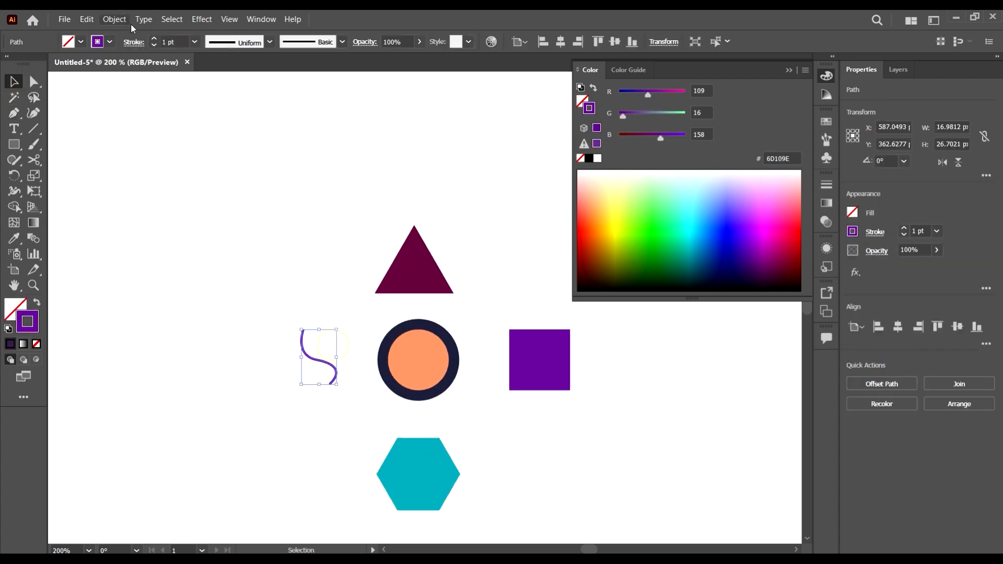
pyautogui.click(167, 41)
pyautogui.scroll(5, 168, 41)
pyautogui.scroll(-2, 167, 40)
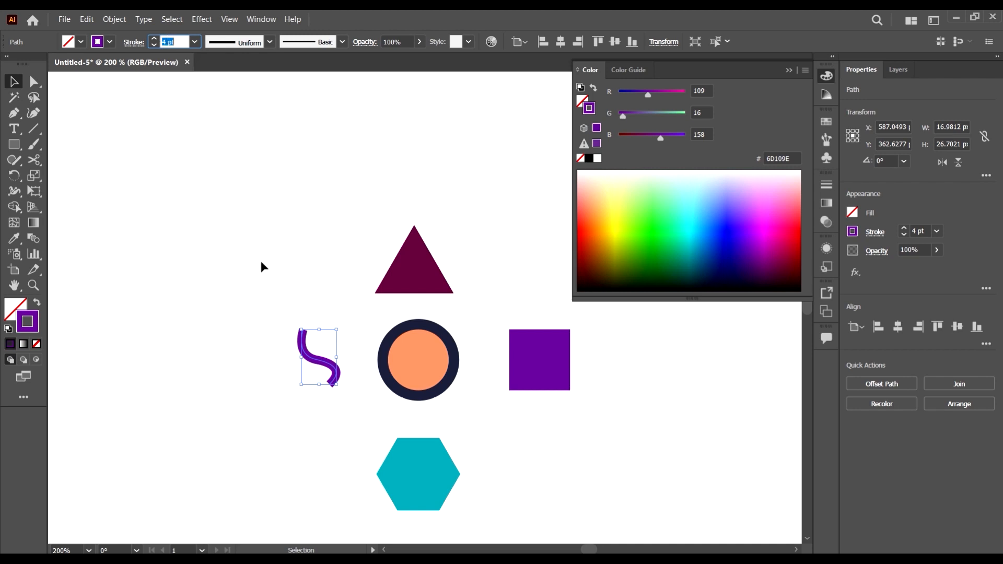
# Step: Stretch the S-curve to about 33 px tall and tilt it slightly beside the circle
pyautogui.click(315, 330)
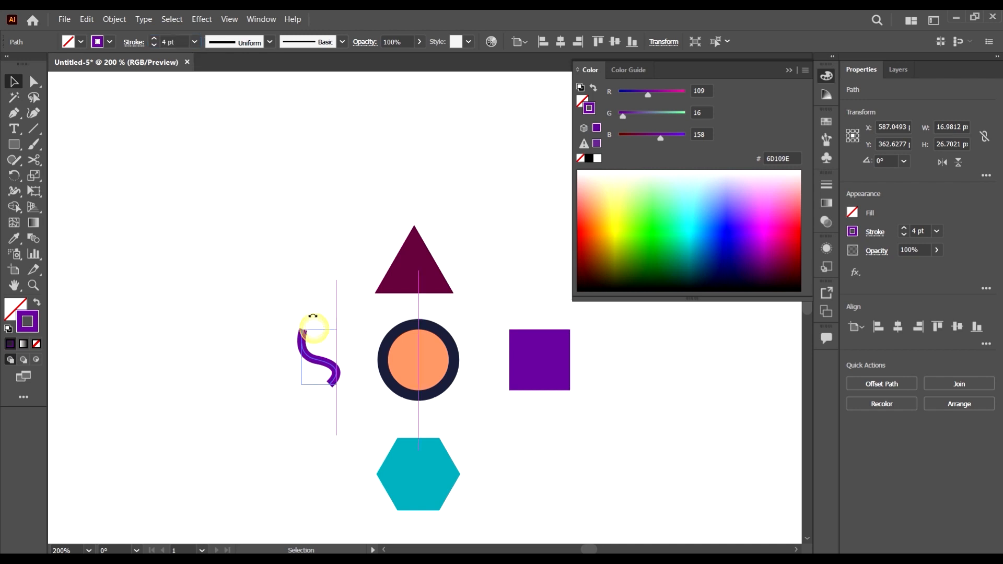
pyautogui.moveTo(319, 329); pyautogui.dragTo(318, 317)
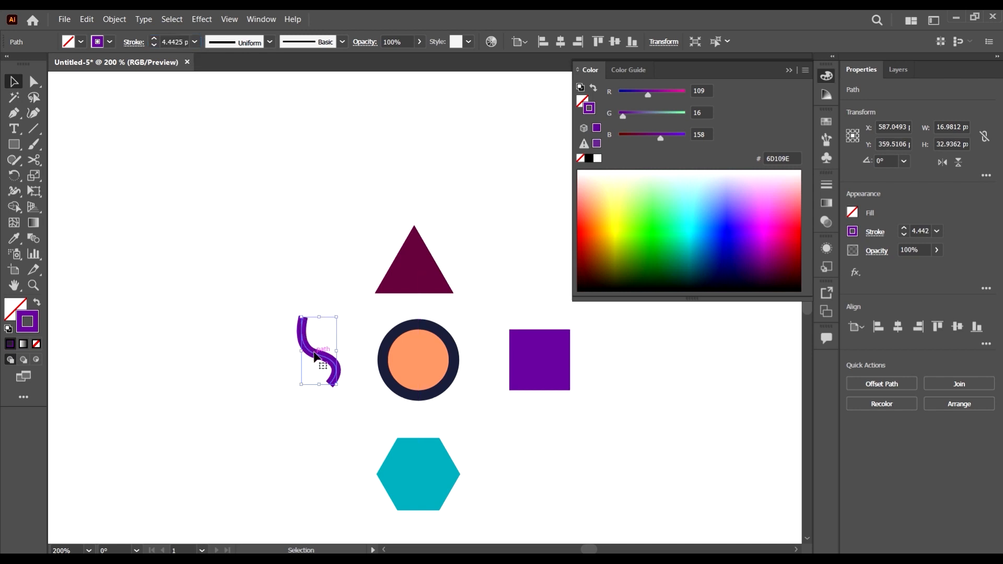
pyautogui.moveTo(318, 356)
pyautogui.mouseDown()
pyautogui.moveTo(303, 367)
pyautogui.moveTo(304, 326)
pyautogui.mouseUp()
# Step: Reshape the S-curve into a rounder bend by adjusting its anchor points and handles, and deselect it
pyautogui.press('a')
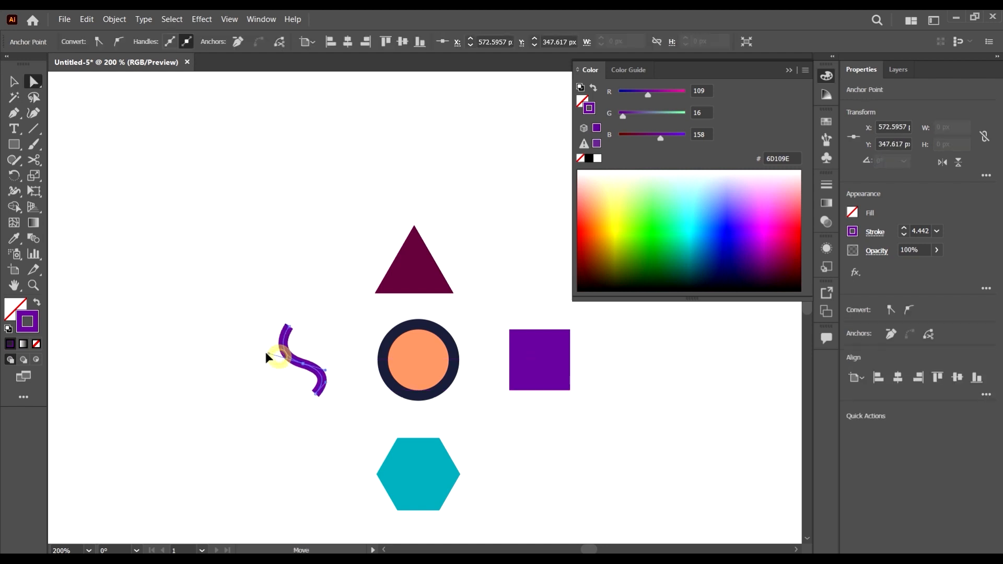
pyautogui.moveTo(265, 352); pyautogui.dragTo(302, 363)
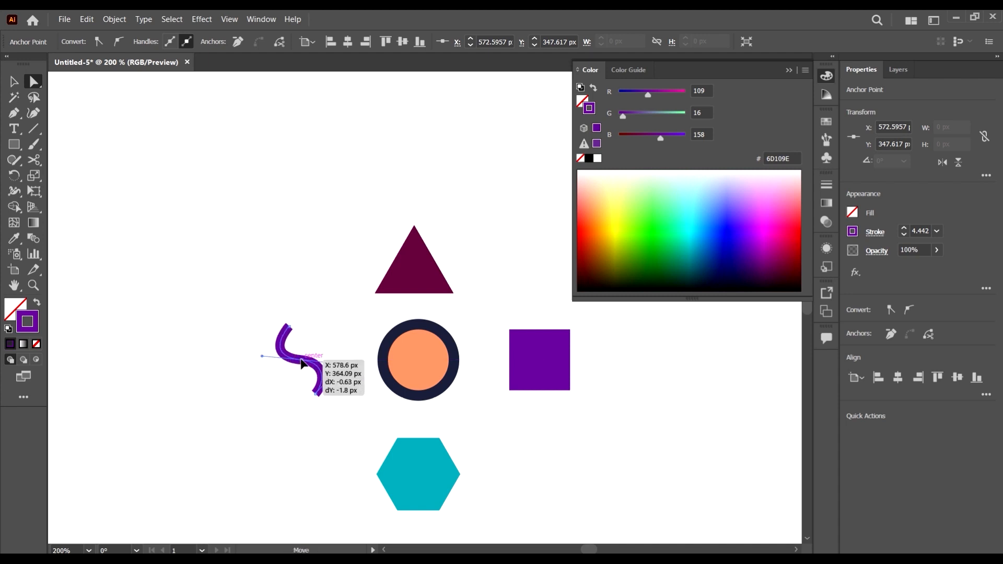
pyautogui.click(359, 398)
pyautogui.press('v')
pyautogui.scroll(-4, 353, 349)
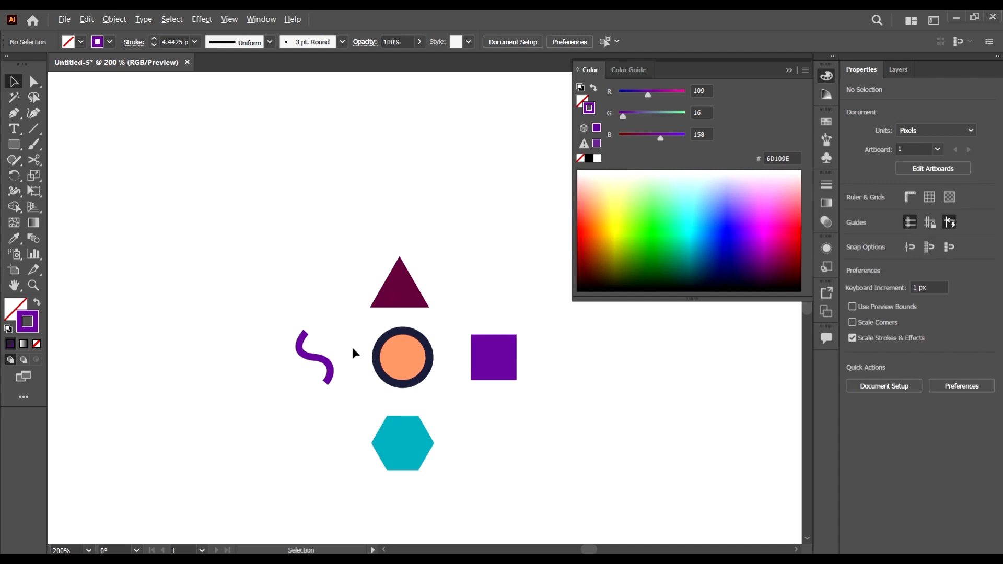
# Step: Select all five shapes and scale them down together to about 122 by 120 px
pyautogui.scroll(-1, 405, 347)
pyautogui.scroll(1, 412, 385)
pyautogui.scroll(-2, 444, 380)
pyautogui.moveTo(377, 338); pyautogui.dragTo(324, 217)
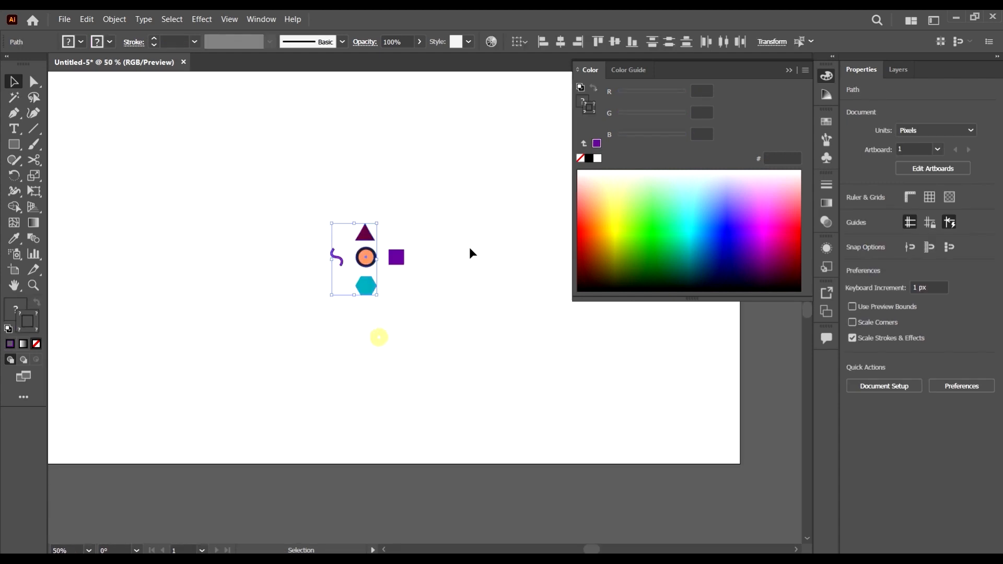
pyautogui.moveTo(466, 312); pyautogui.dragTo(400, 229)
pyautogui.scroll(2, 373, 248)
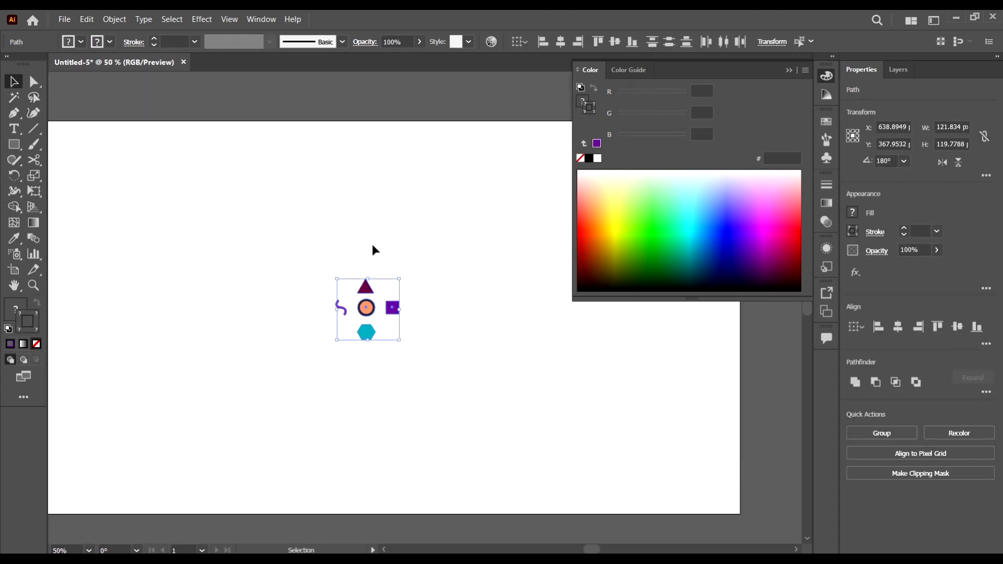
# Step: Make a new pattern from the five selected shapes
pyautogui.click(118, 22)
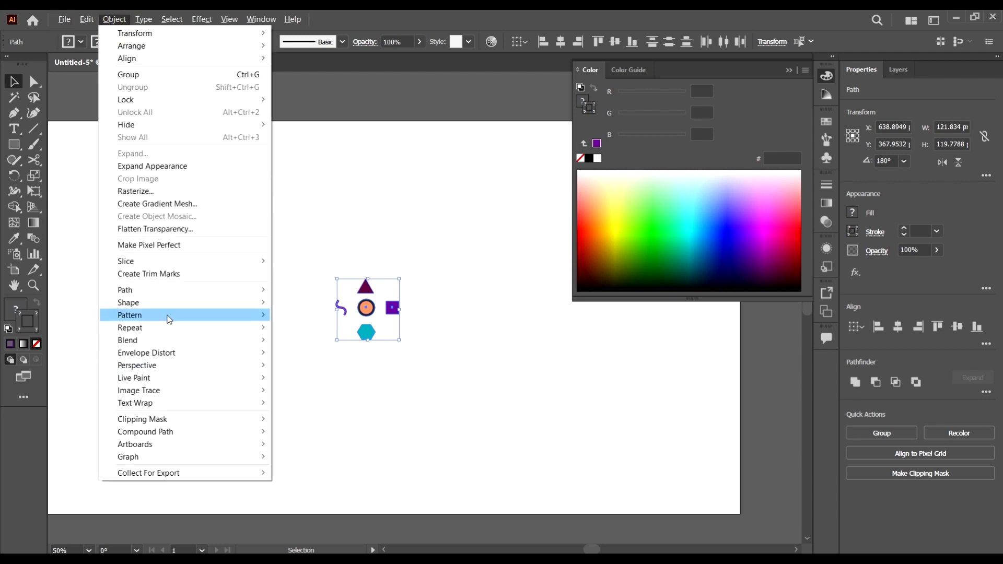
pyautogui.moveTo(168, 316)
pyautogui.click(333, 316)
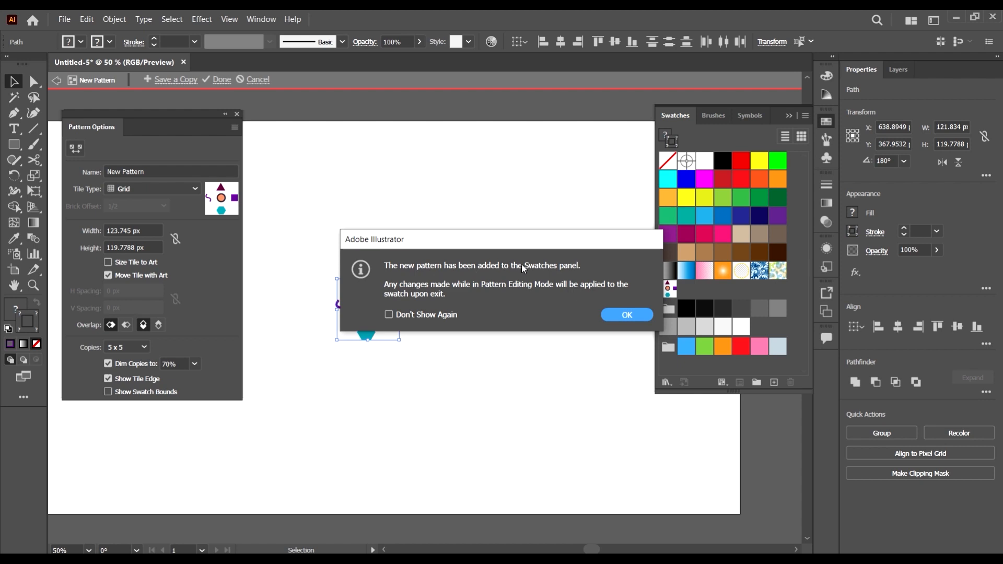
pyautogui.click(625, 315)
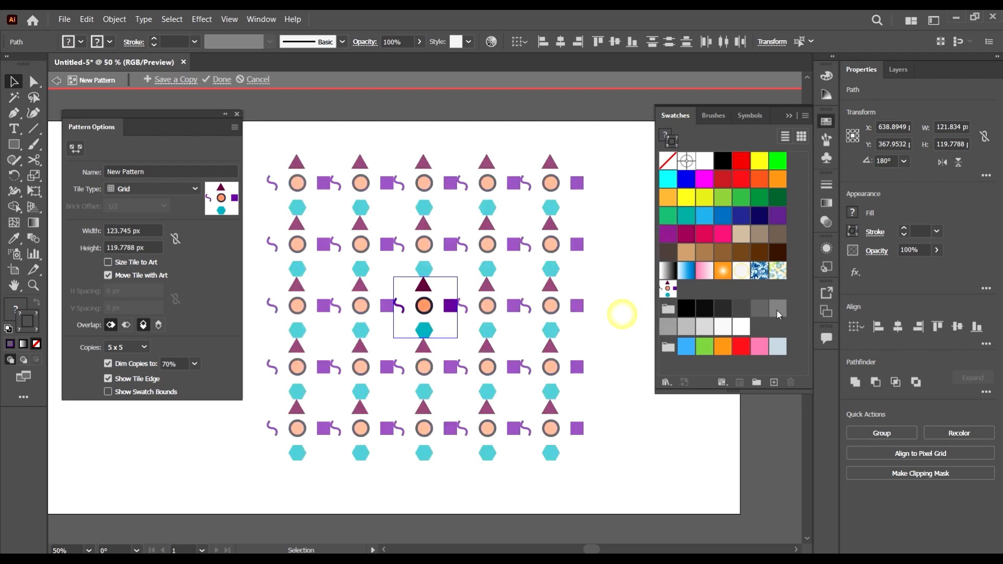
# Step: Examine how the repeated shapes meet at the tile edges in the pattern preview
pyautogui.scroll(-3, 559, 243)
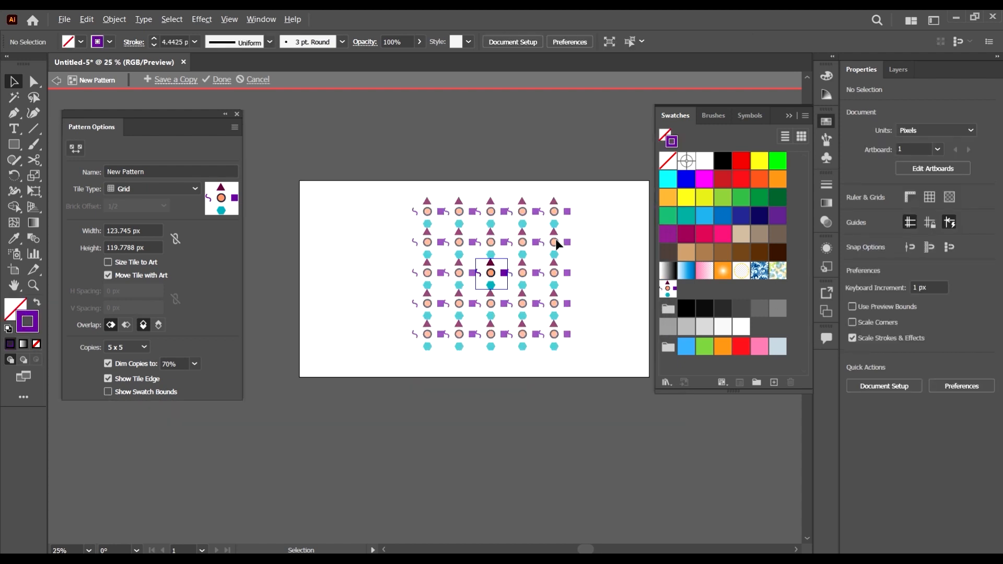
pyautogui.scroll(5, 525, 263)
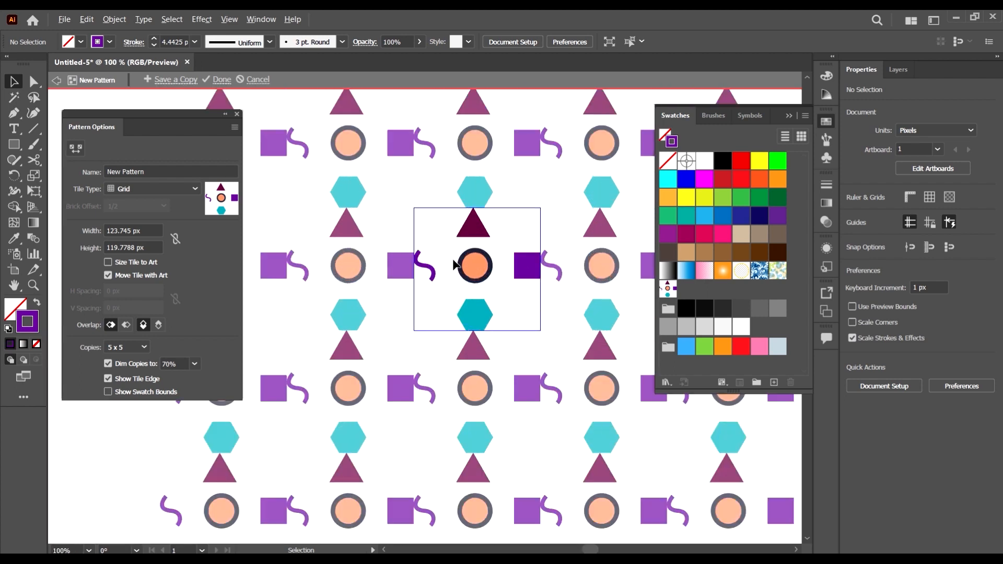
pyautogui.scroll(2, 450, 251)
pyautogui.scroll(-3, 451, 258)
pyautogui.scroll(5, 455, 256)
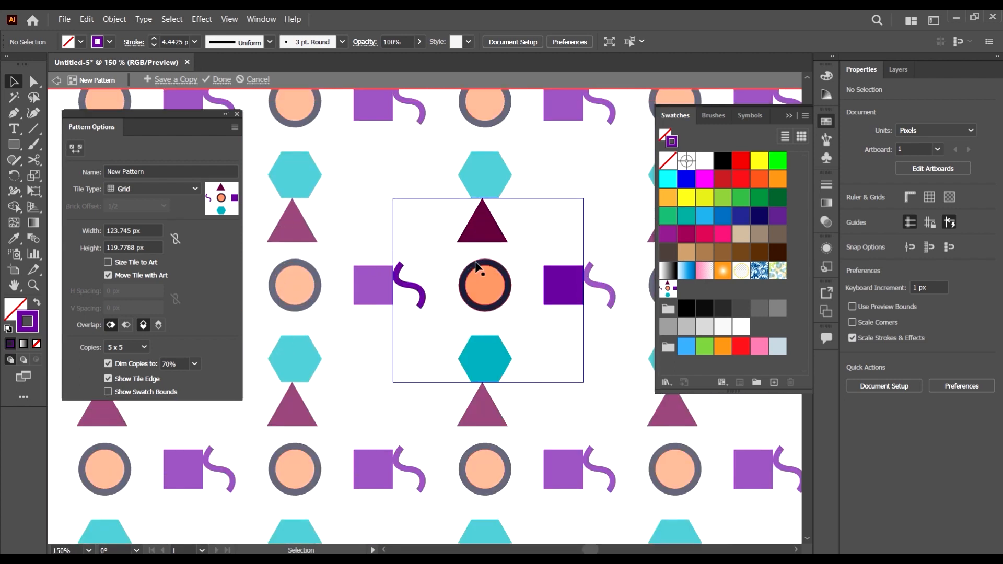
pyautogui.scroll(-3, 522, 281)
pyautogui.hscroll(4, 494, 274)
pyautogui.hscroll(2, 494, 274)
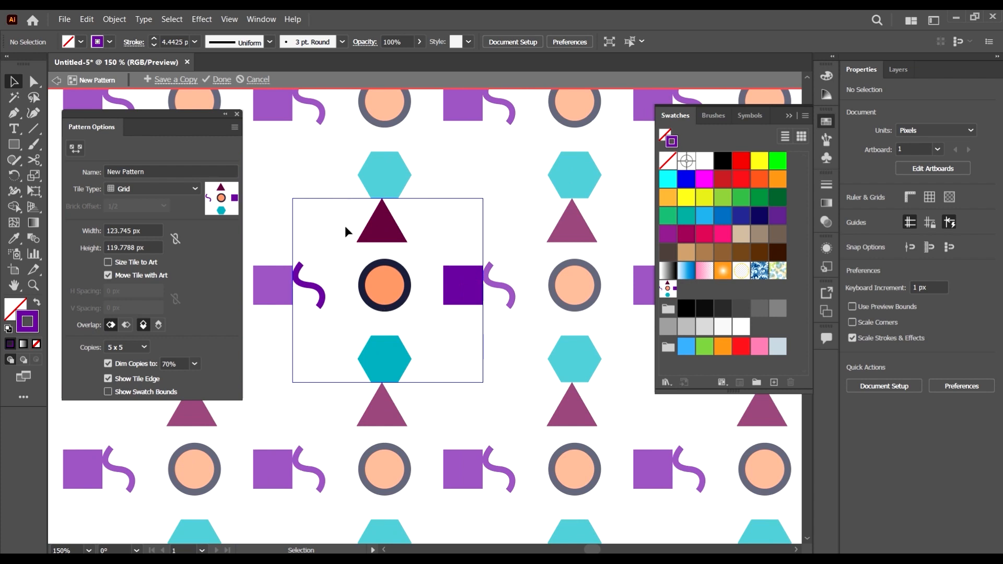
# Step: Move the S-curve and the square slightly inward from the pattern tile's side edges
pyautogui.moveTo(310, 291); pyautogui.dragTo(330, 291)
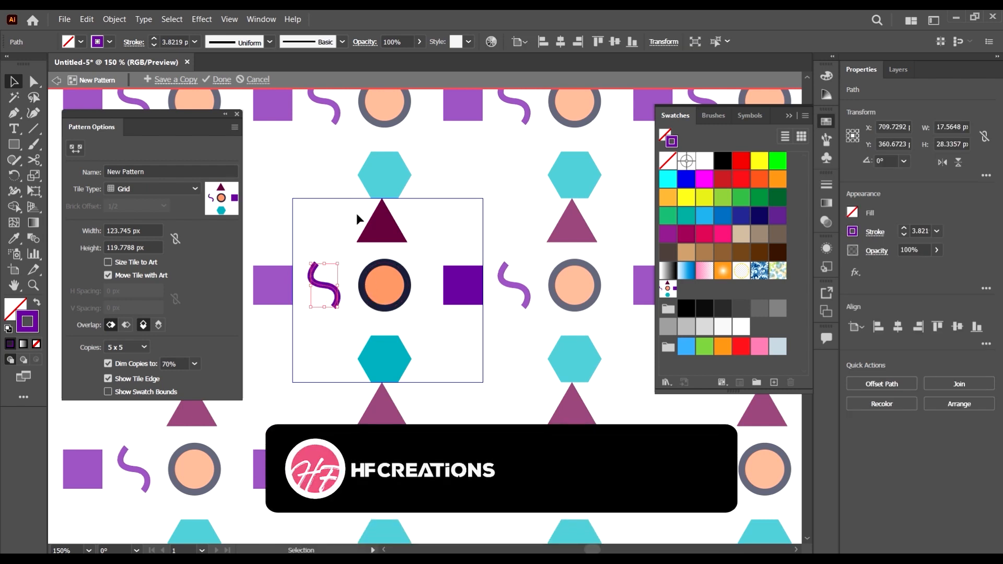
pyautogui.scroll(2, 392, 246)
pyautogui.scroll(-3, 418, 261)
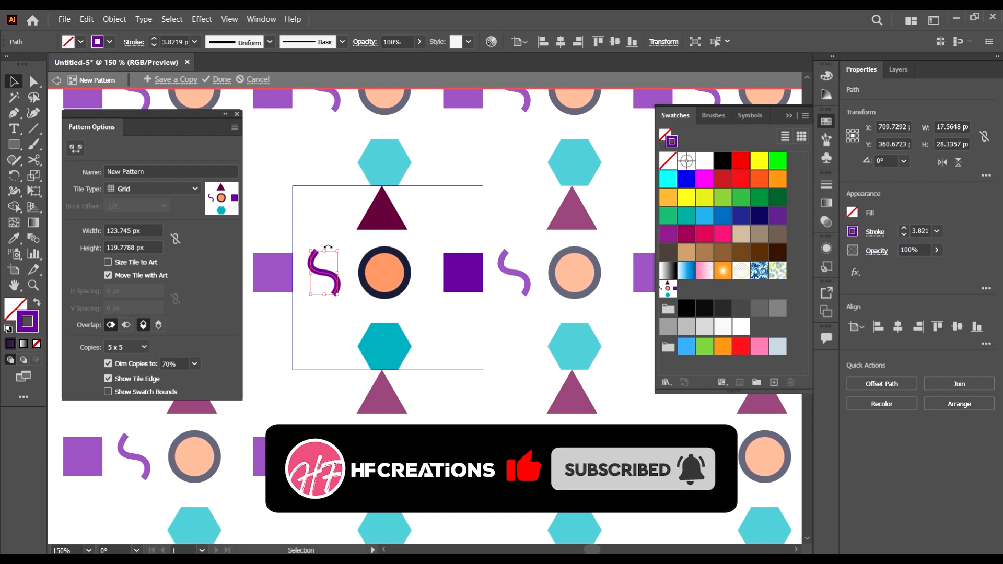
pyautogui.hotkey('ctrl', '+')
pyautogui.moveTo(516, 294); pyautogui.dragTo(509, 293)
pyautogui.click(448, 354)
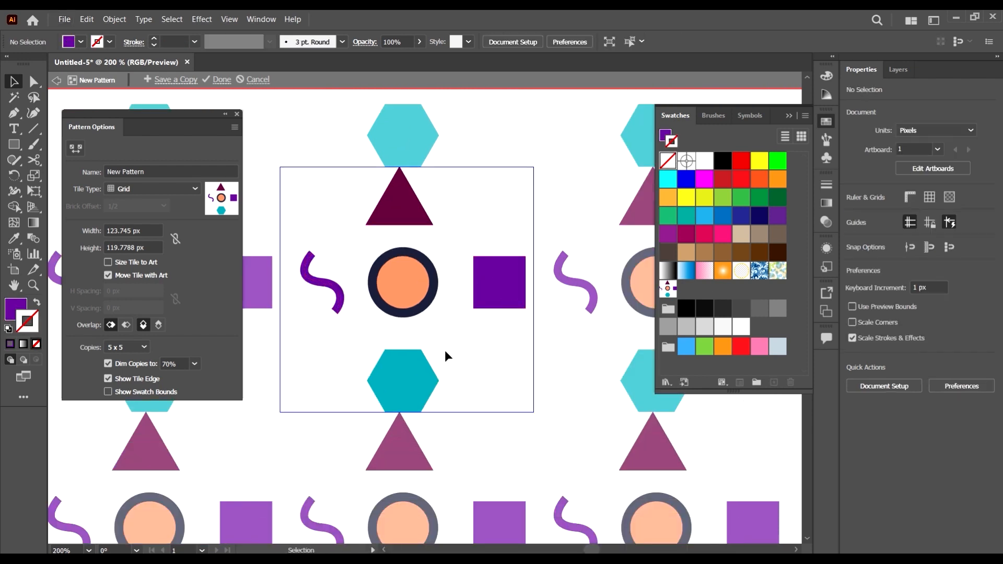
# Step: Move the triangle down and the hexagon up, leaving gaps to the pattern tile's edges
pyautogui.moveTo(418, 378); pyautogui.dragTo(417, 369)
pyautogui.moveTo(406, 194); pyautogui.dragTo(407, 210)
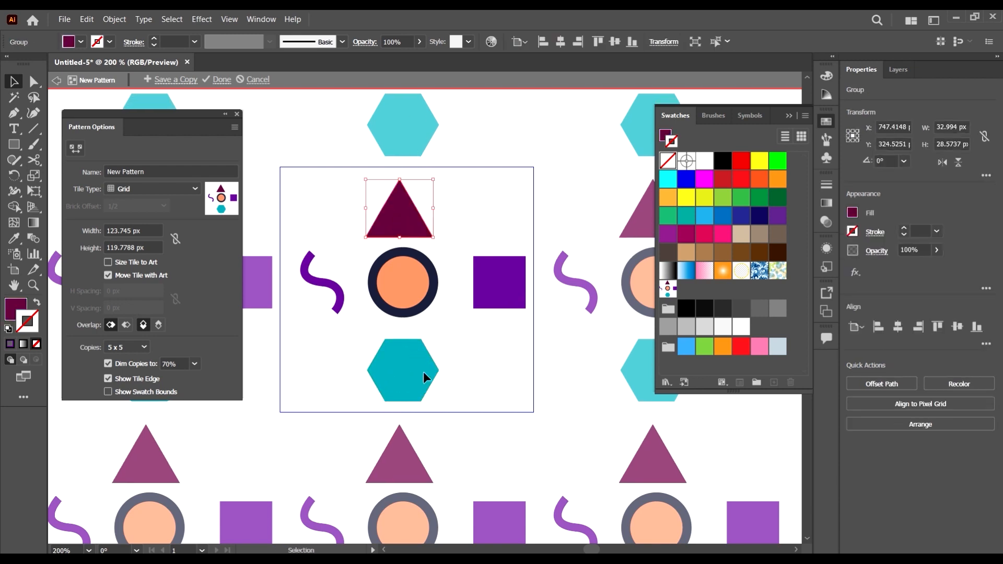
pyautogui.moveTo(413, 366); pyautogui.dragTo(413, 361)
pyautogui.click(489, 360)
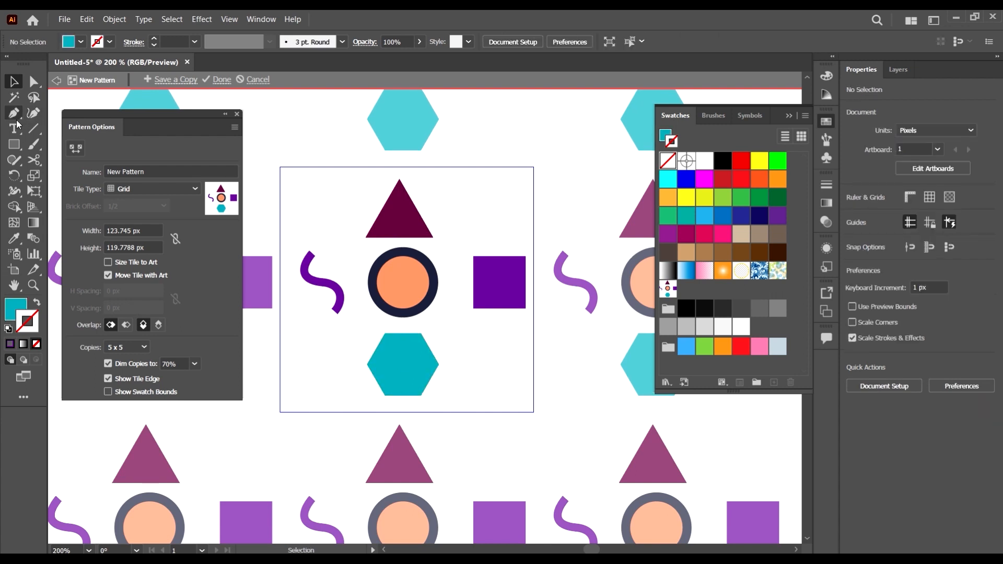
# Step: Draw a circle about 9 px wide in the lower-left corner of the pattern tile
pyautogui.click(14, 145)
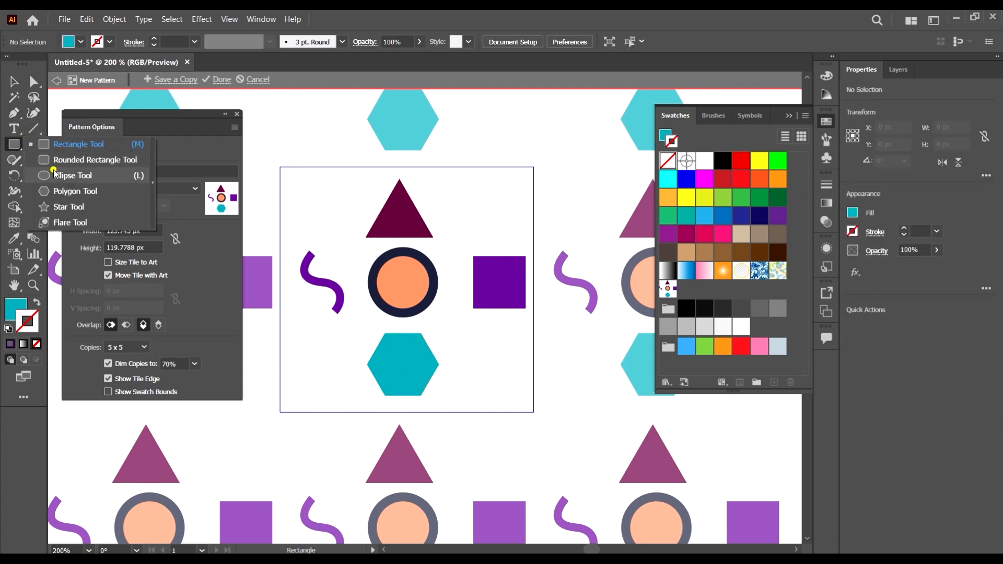
pyautogui.click(72, 175)
pyautogui.moveTo(301, 368); pyautogui.dragTo(314, 385)
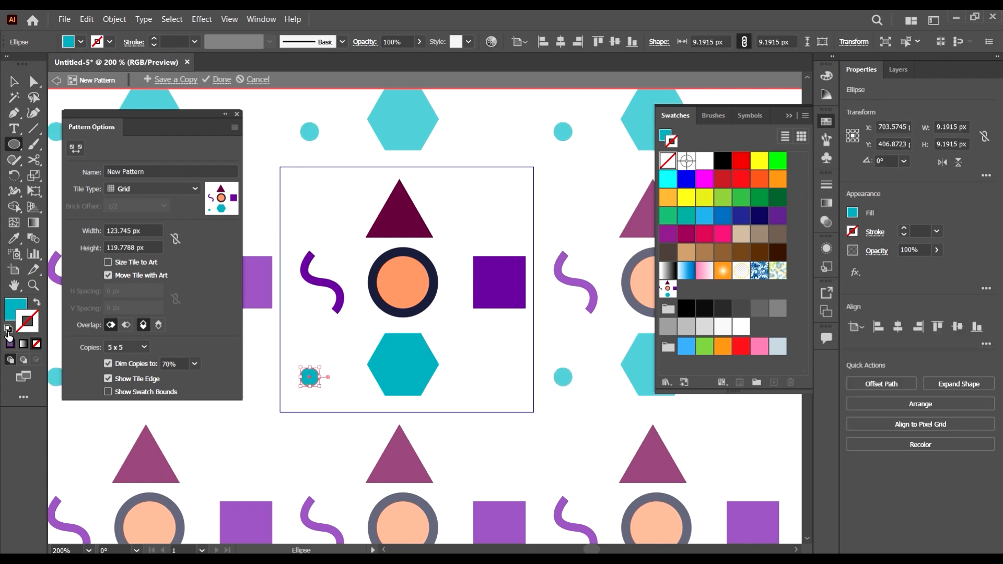
# Step: Fill the small circle in the tile's lower-left corner with orange E85718
pyautogui.doubleClick(13, 308)
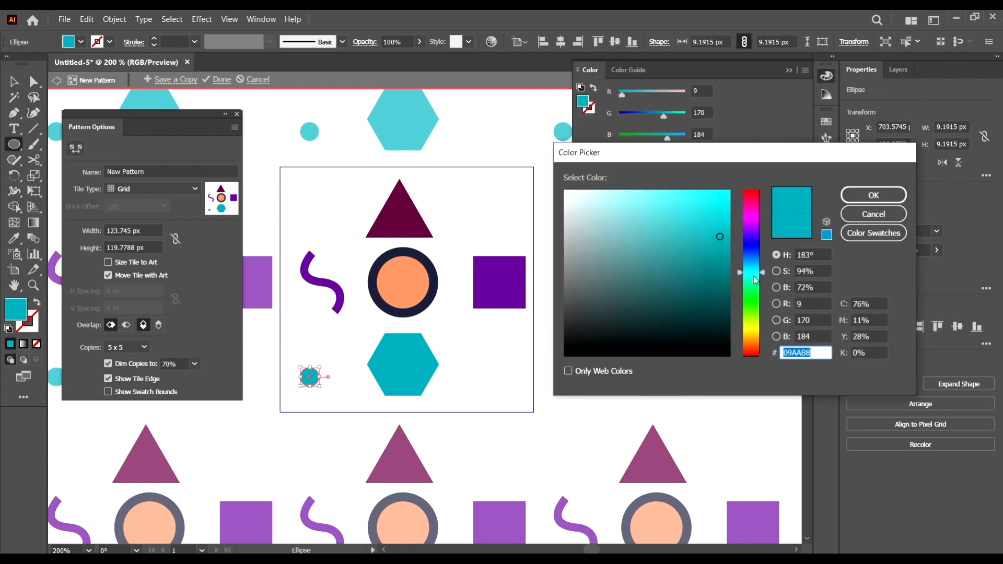
pyautogui.moveTo(755, 281); pyautogui.dragTo(761, 349)
pyautogui.moveTo(699, 193); pyautogui.dragTo(713, 204)
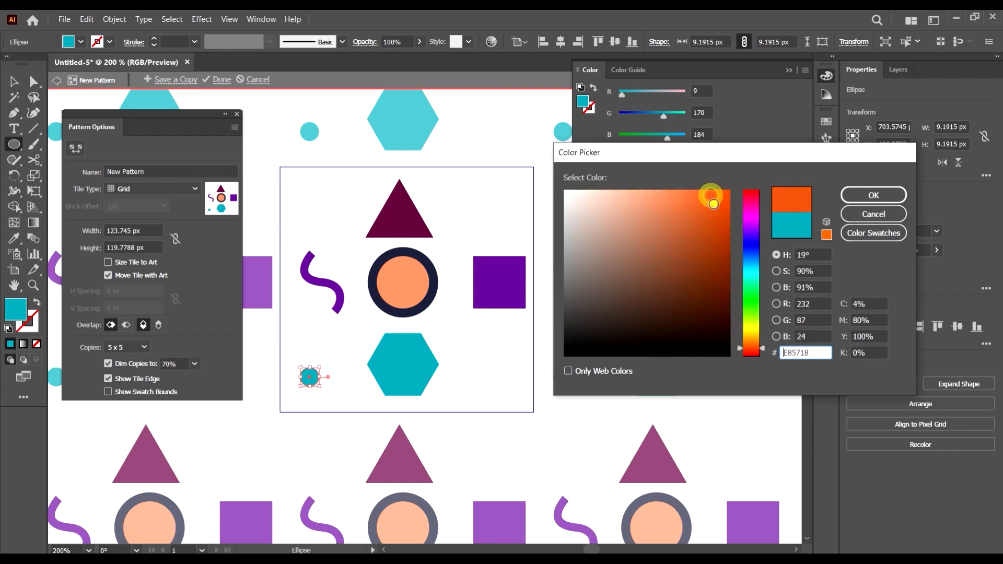
pyautogui.click(874, 195)
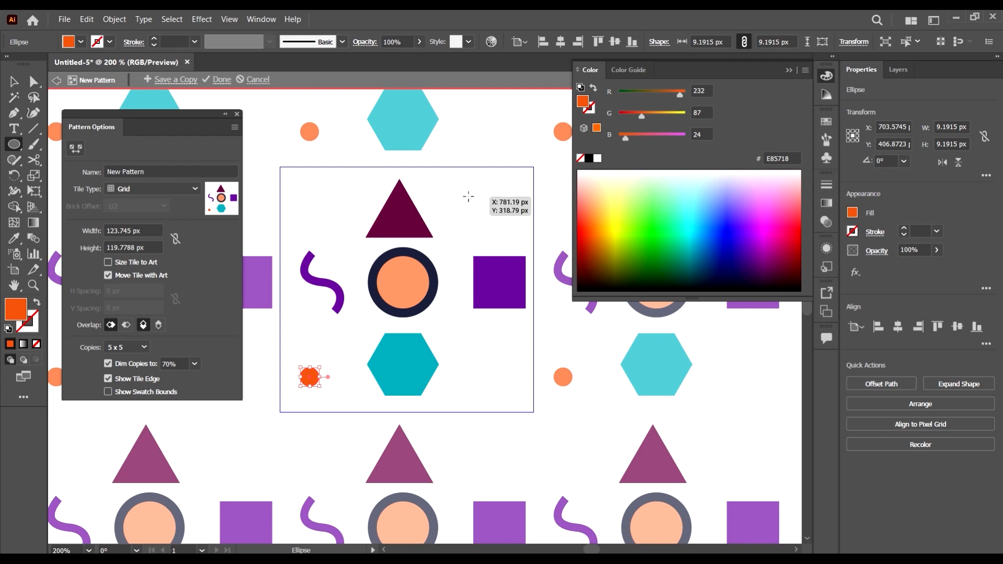
# Step: Draw a circle about 6 px wide in the tile's upper-right area and fill it with blue 461AE5
pyautogui.moveTo(469, 196); pyautogui.dragTo(480, 209)
pyautogui.doubleClick(13, 309)
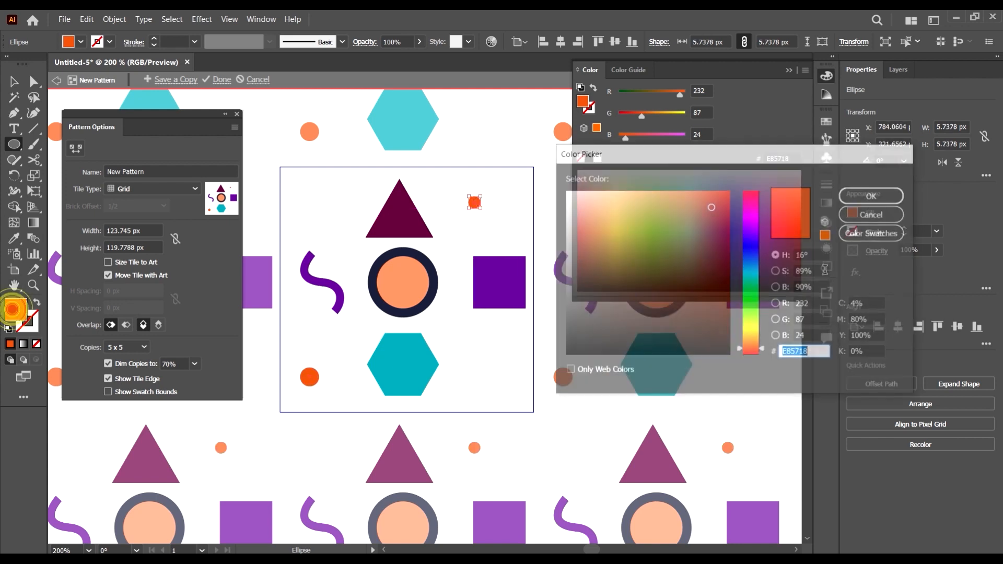
pyautogui.click(751, 246)
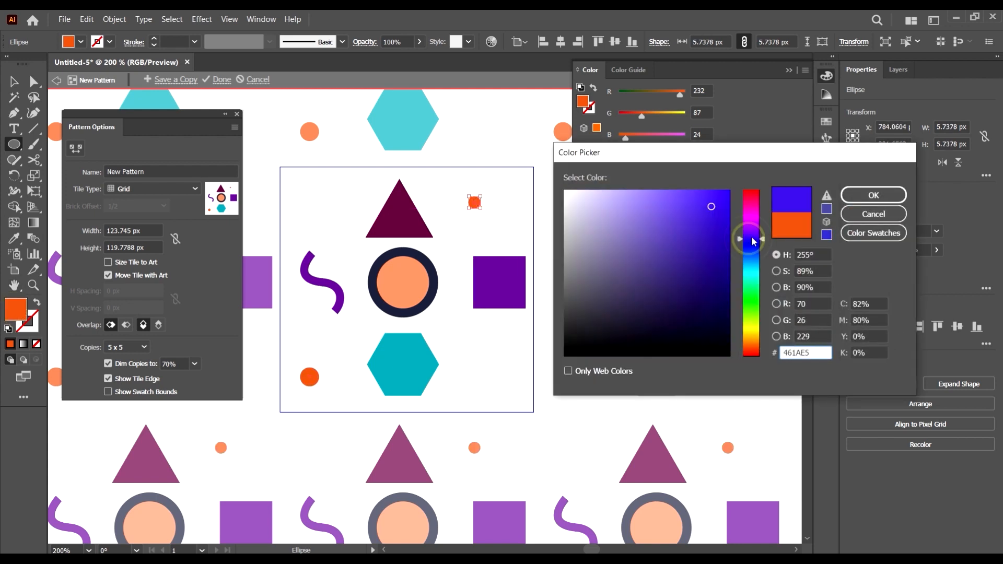
pyautogui.click(860, 199)
# Step: Draw a circle about 4 px wide between the square and the hexagon and fill it with green 2BE218
pyautogui.scroll(-1, 498, 247)
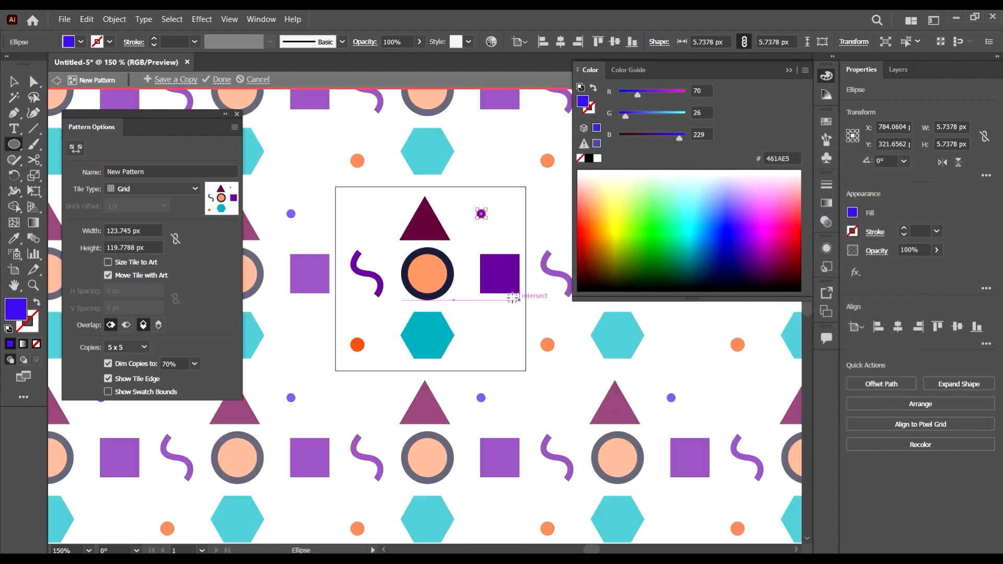
pyautogui.scroll(1, 479, 318)
pyautogui.moveTo(458, 303); pyautogui.dragTo(462, 308)
pyautogui.doubleClick(14, 301)
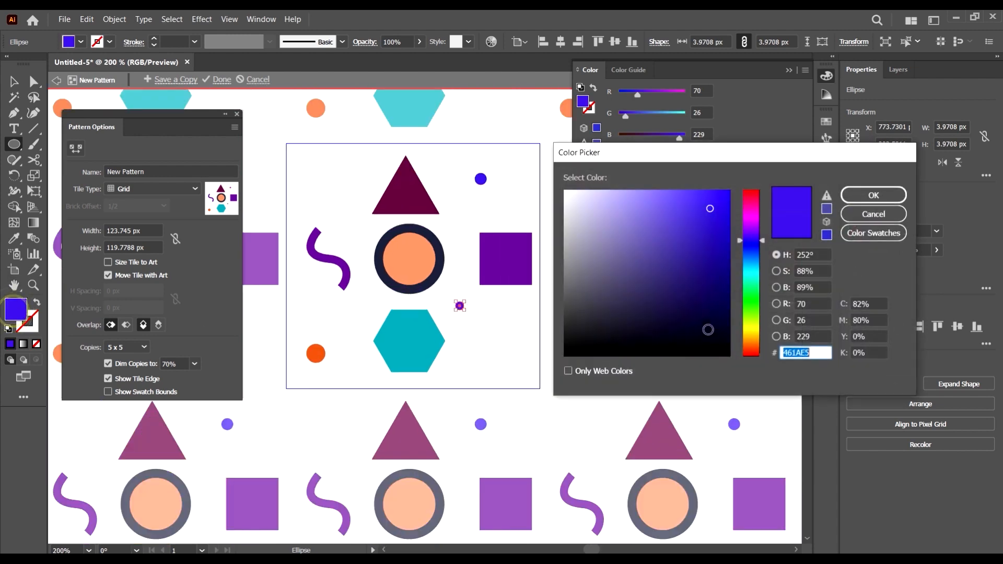
pyautogui.click(753, 304)
pyautogui.click(870, 196)
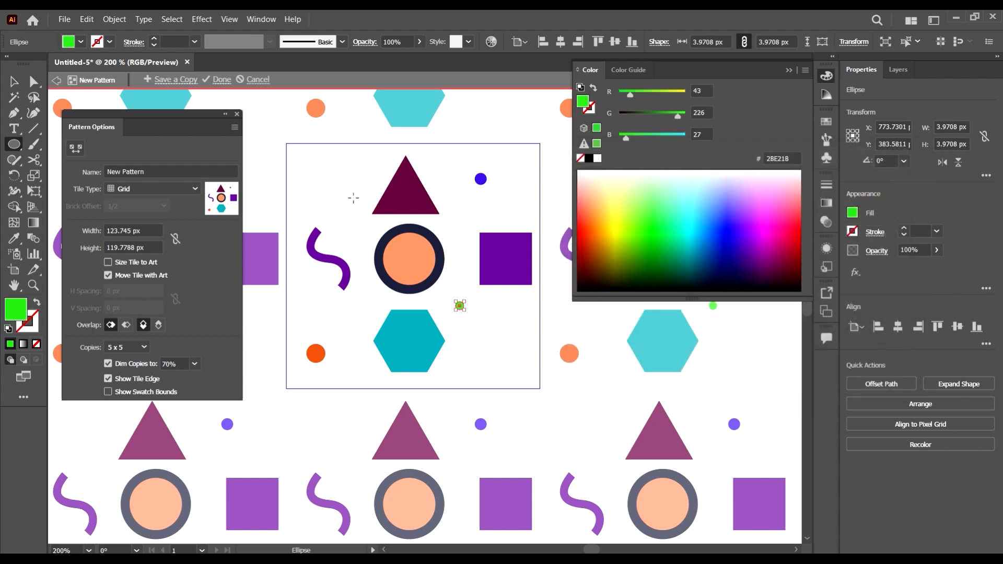
# Step: Draw a circle about 8 px wide beside the triangle, above the S-curve, and fill it with magenta DB1EE0
pyautogui.moveTo(345, 199); pyautogui.dragTo(360, 215)
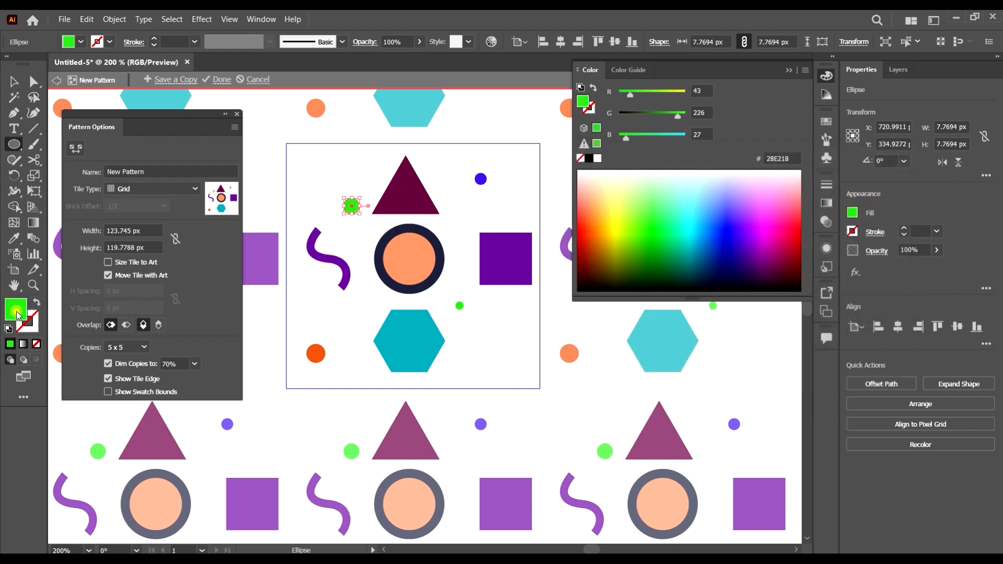
pyautogui.doubleClick(17, 315)
pyautogui.moveTo(755, 294); pyautogui.dragTo(754, 220)
pyautogui.click(874, 195)
# Step: Move the Pattern Options panel closer to the central tile and open the pattern's name for editing
pyautogui.hotkey('ctrl', '-')
pyautogui.hotkey('ctrl', '-')
pyautogui.hotkey('ctrl', '-')
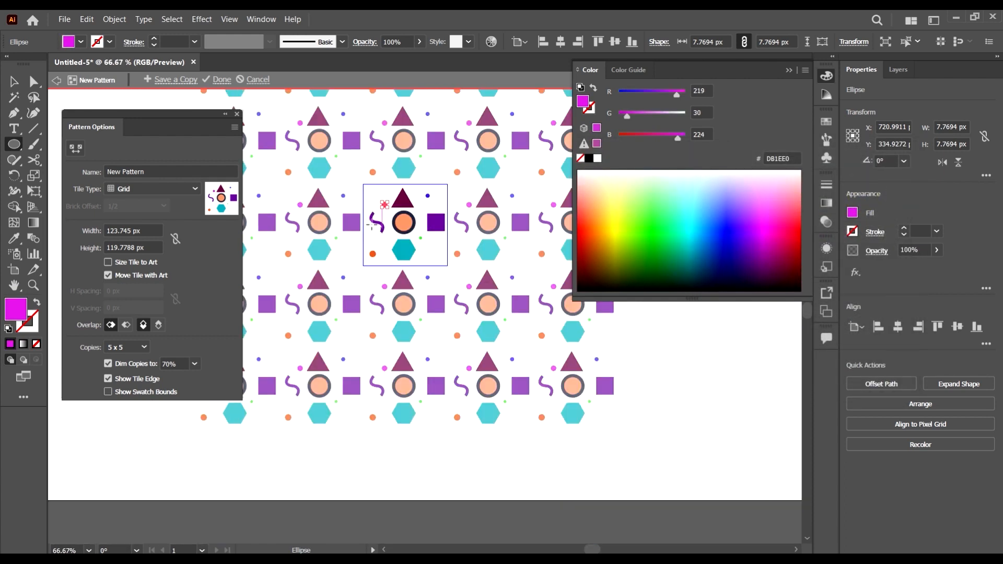
pyautogui.scroll(1, 371, 226)
pyautogui.scroll(4, 445, 234)
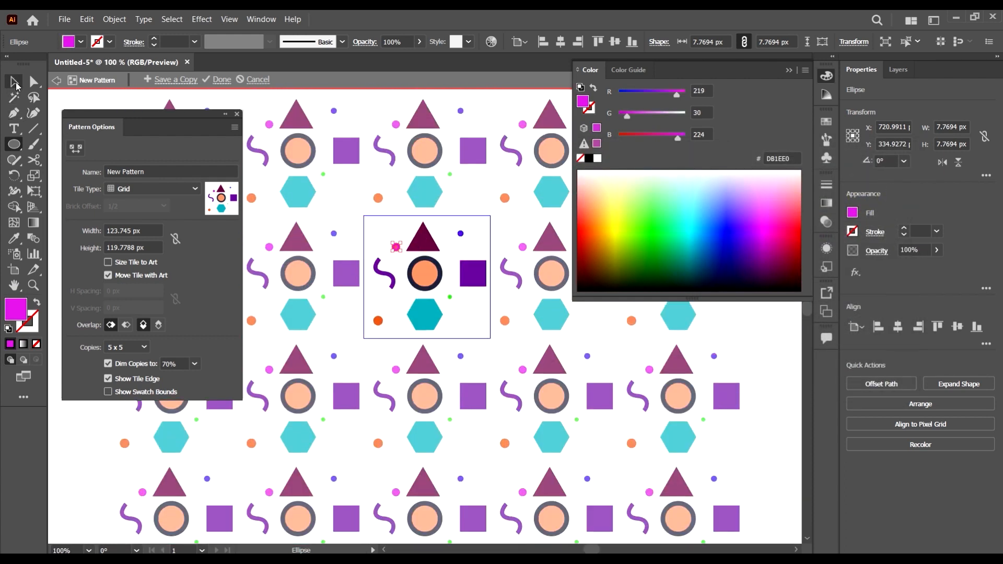
pyautogui.click(16, 83)
pyautogui.moveTo(140, 125); pyautogui.dragTo(184, 132)
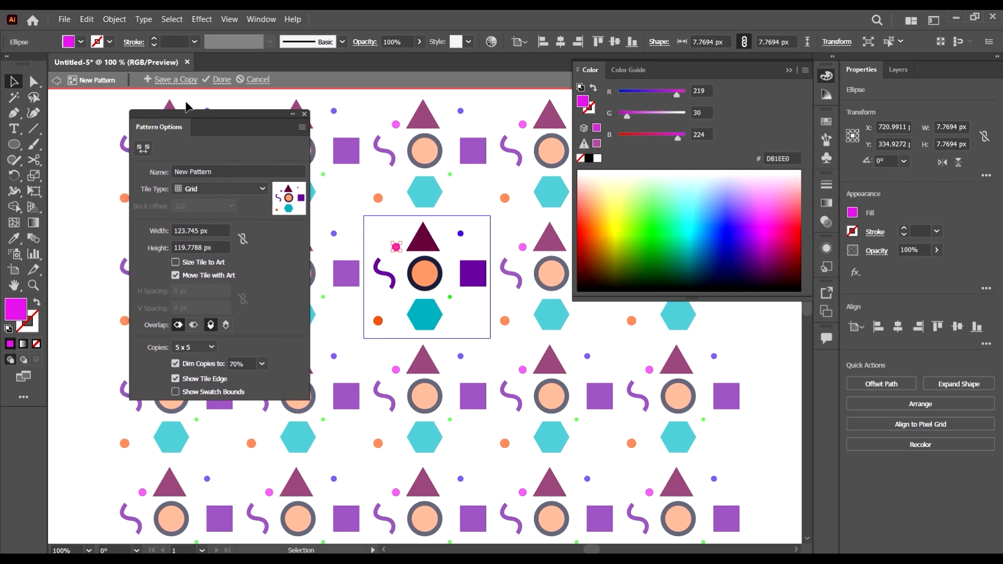
pyautogui.moveTo(259, 135); pyautogui.dragTo(252, 134)
pyautogui.click(152, 172)
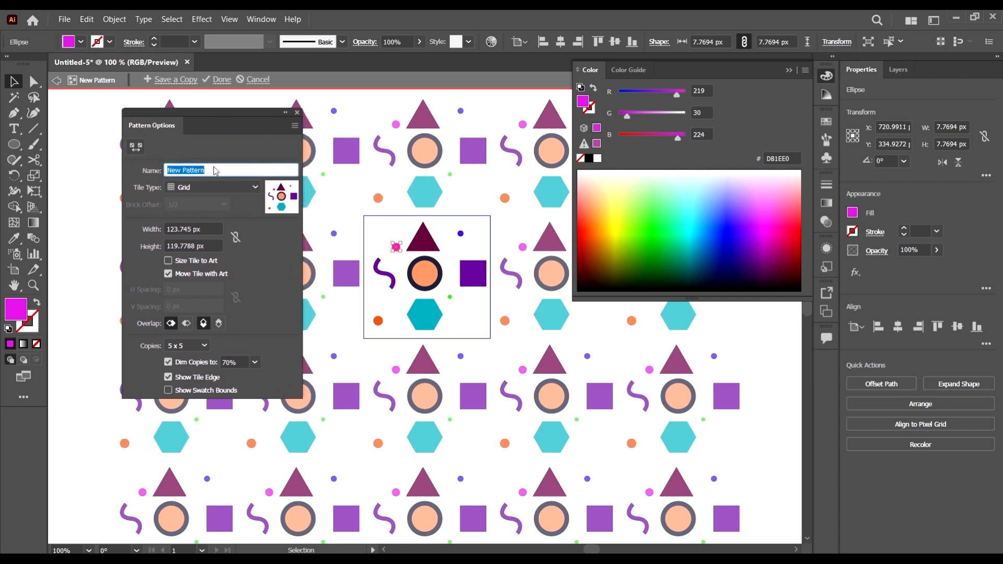
# Step: Try the Brick by Row tile type on the pattern
pyautogui.click(189, 187)
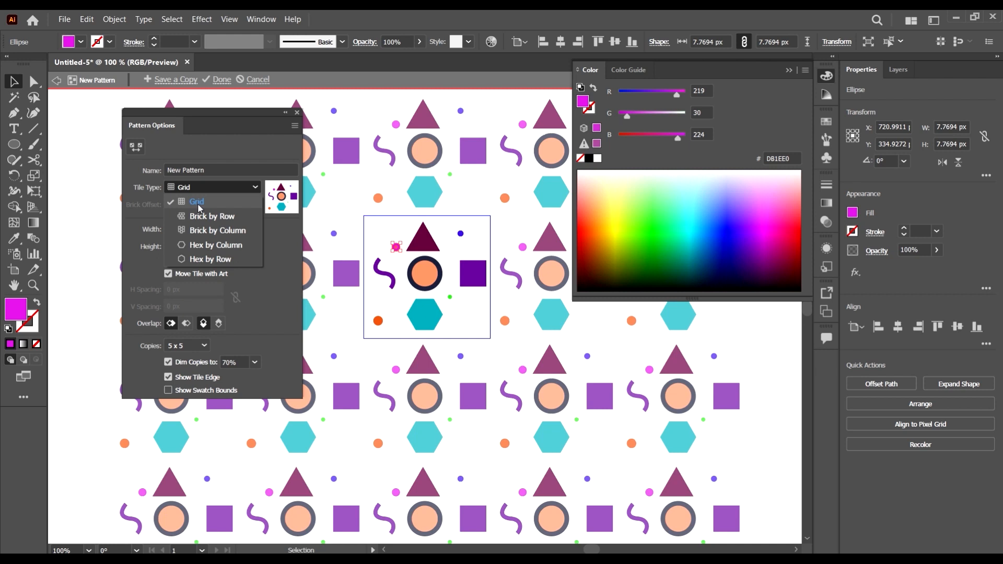
pyautogui.click(226, 132)
pyautogui.click(205, 189)
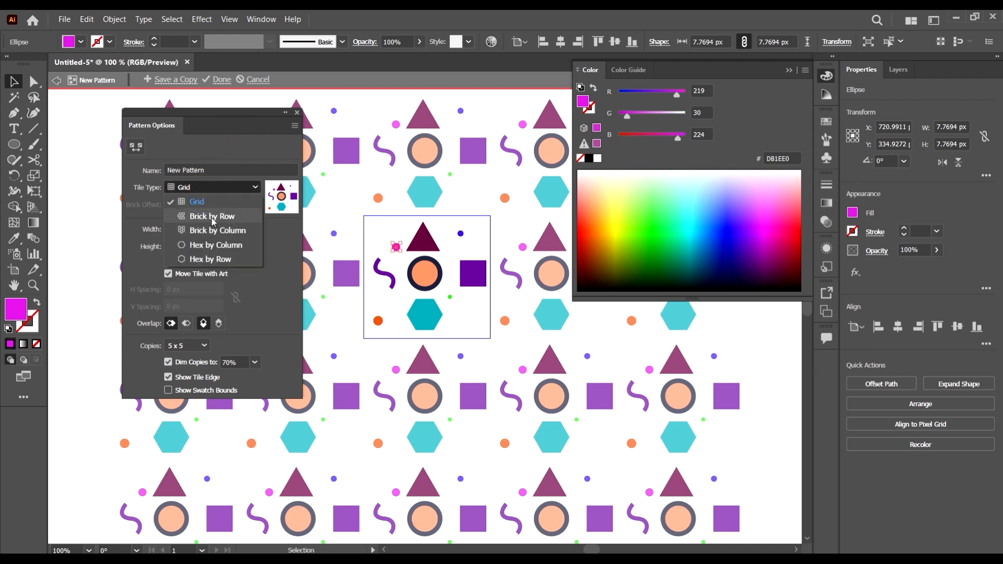
pyautogui.click(214, 216)
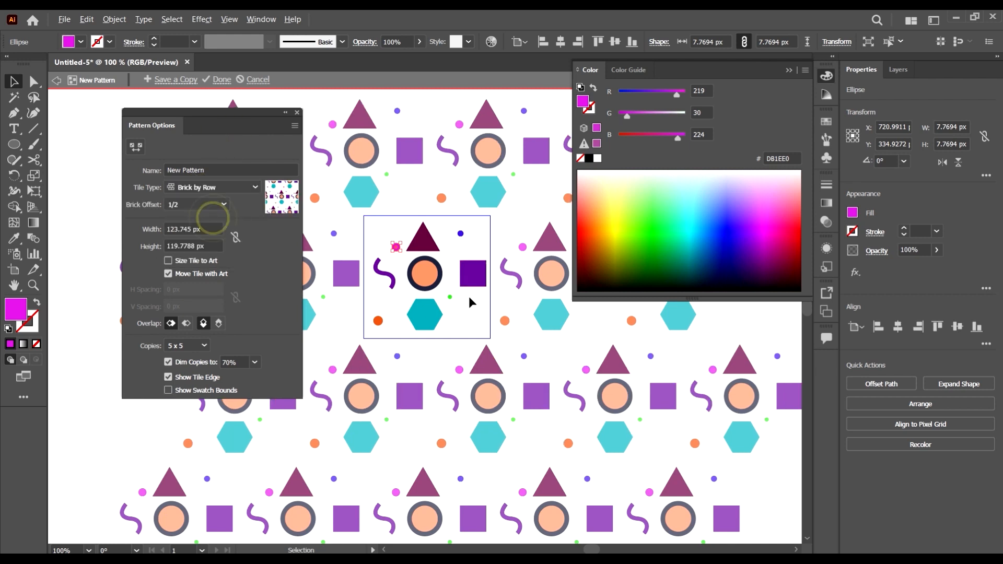
pyautogui.hotkey('ctrl', '-')
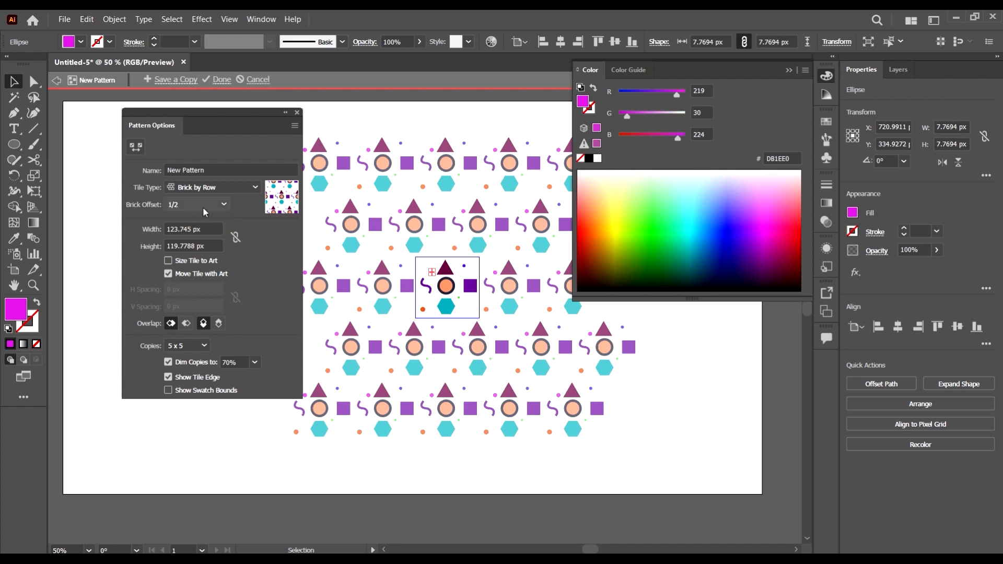
pyautogui.click(203, 205)
pyautogui.click(208, 193)
# Step: Try the Brick by Column and Hex by Column tile types on the pattern
pyautogui.click(217, 187)
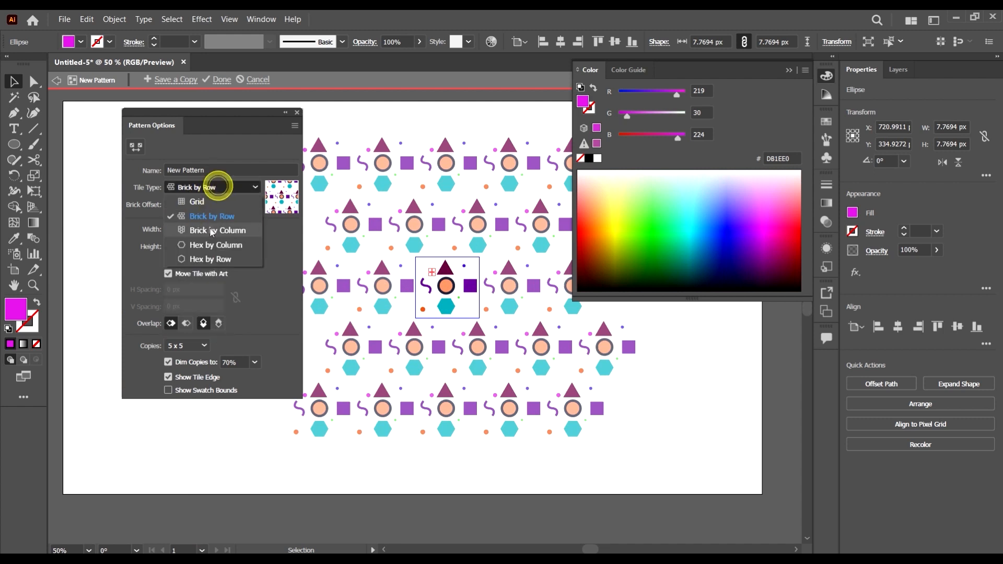
pyautogui.click(212, 232)
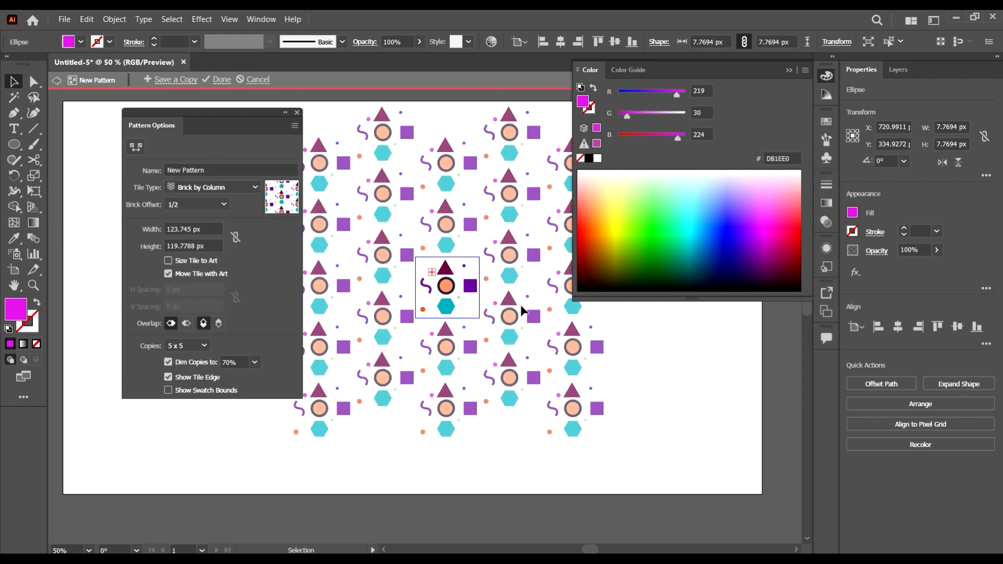
pyautogui.click(233, 190)
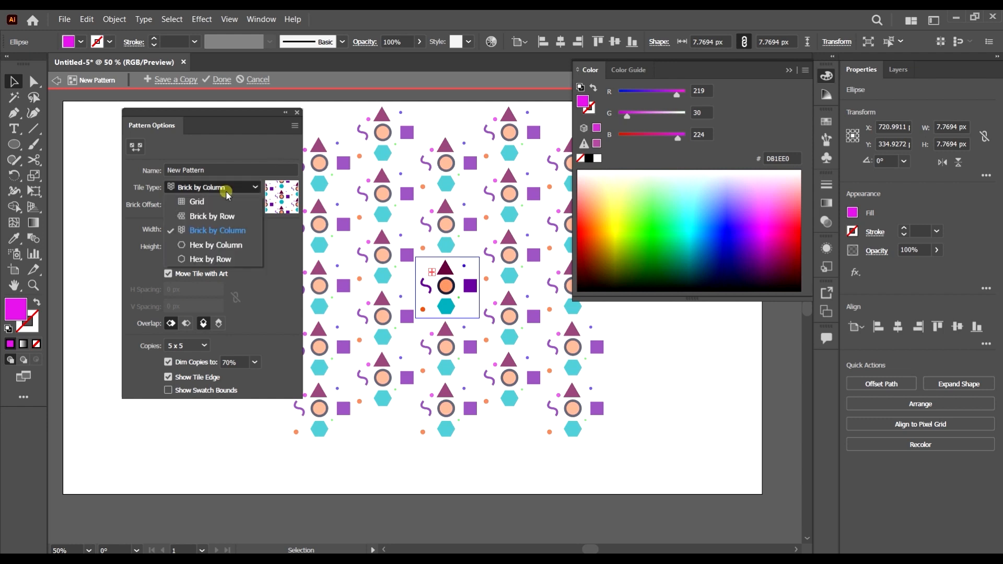
pyautogui.click(228, 246)
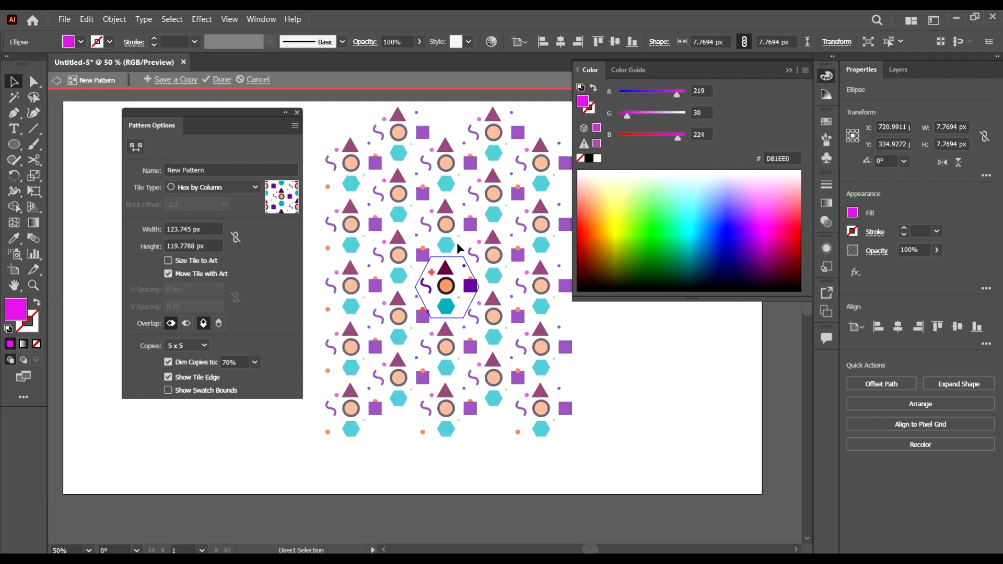
# Step: Try the Hex by Row tile type and return the pattern to Grid
pyautogui.click(232, 190)
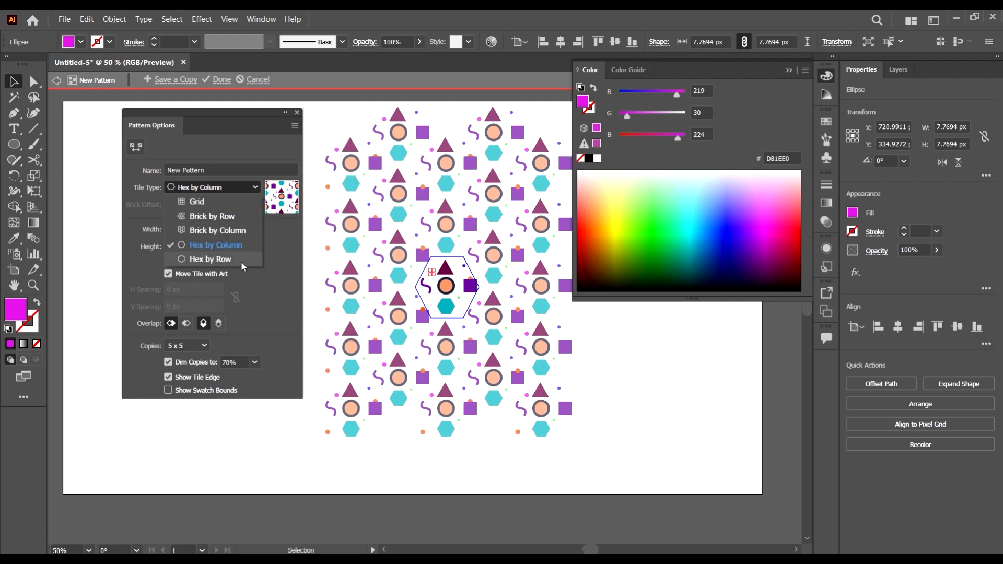
pyautogui.click(240, 259)
pyautogui.hotkey('ctrl', '-')
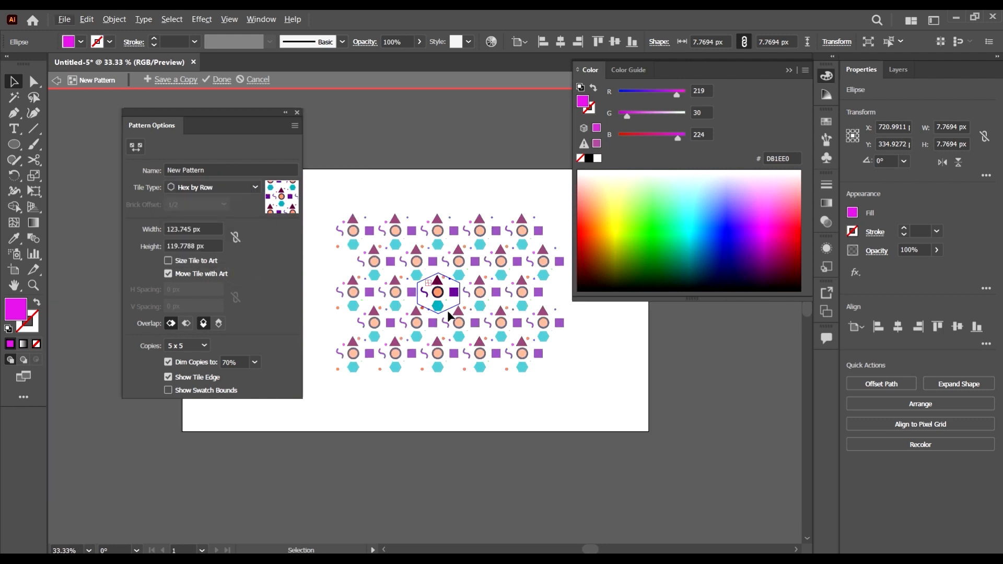
pyautogui.hotkey('ctrl', '+')
pyautogui.hotkey('ctrl', '+')
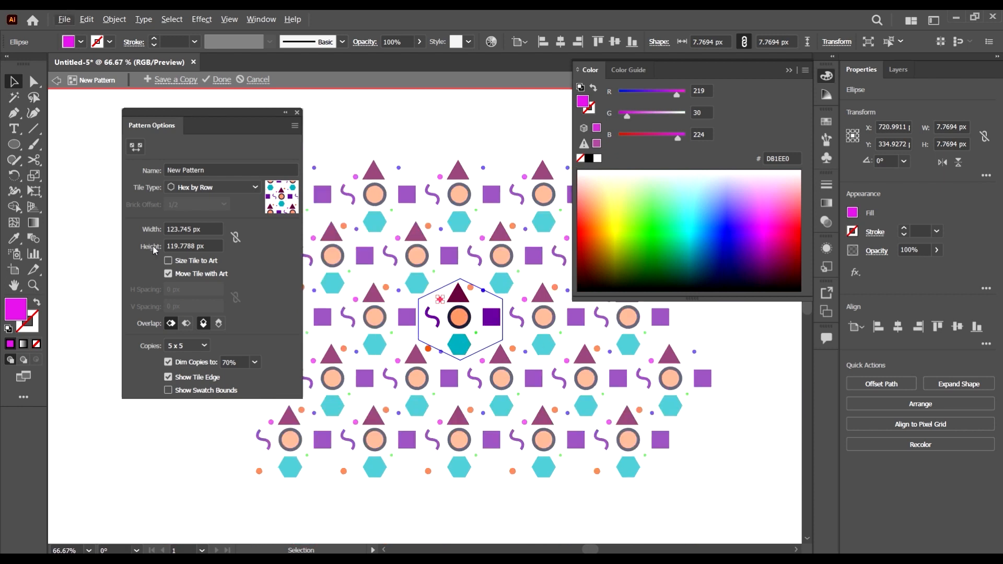
pyautogui.click(224, 186)
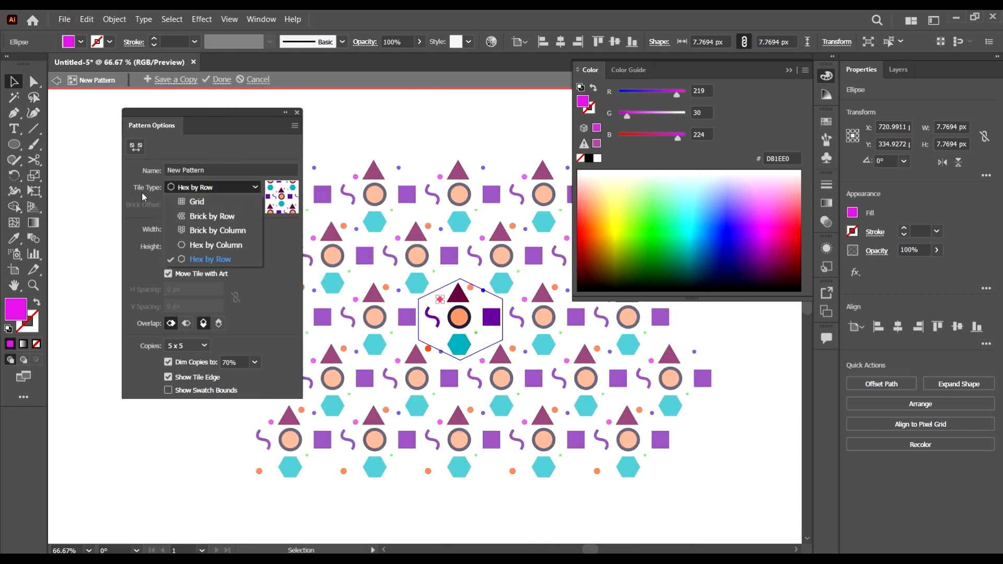
pyautogui.click(197, 201)
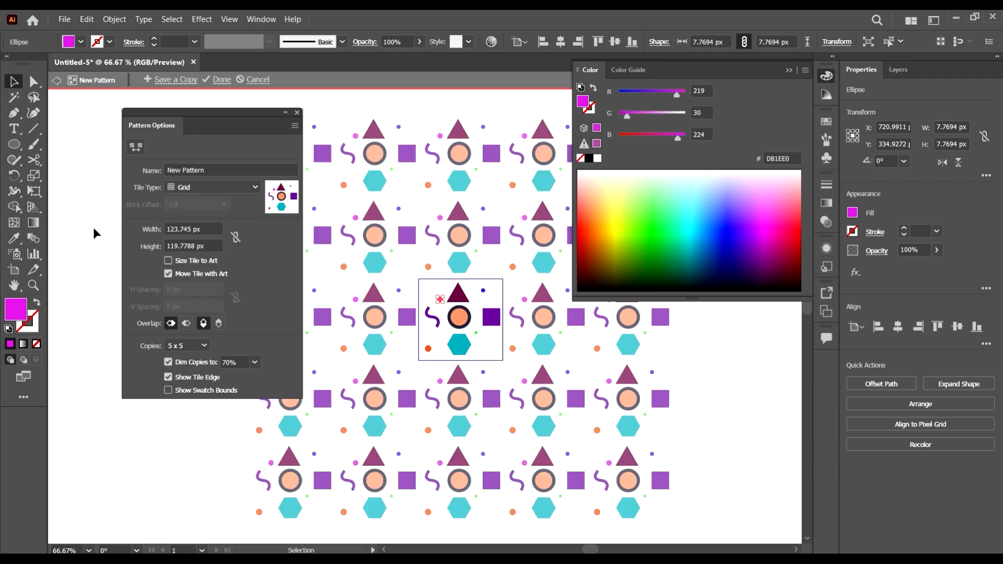
# Step: Set the pattern tile's width to 149 px
pyautogui.click(207, 232)
pyautogui.write('140')
pyautogui.press('Return')
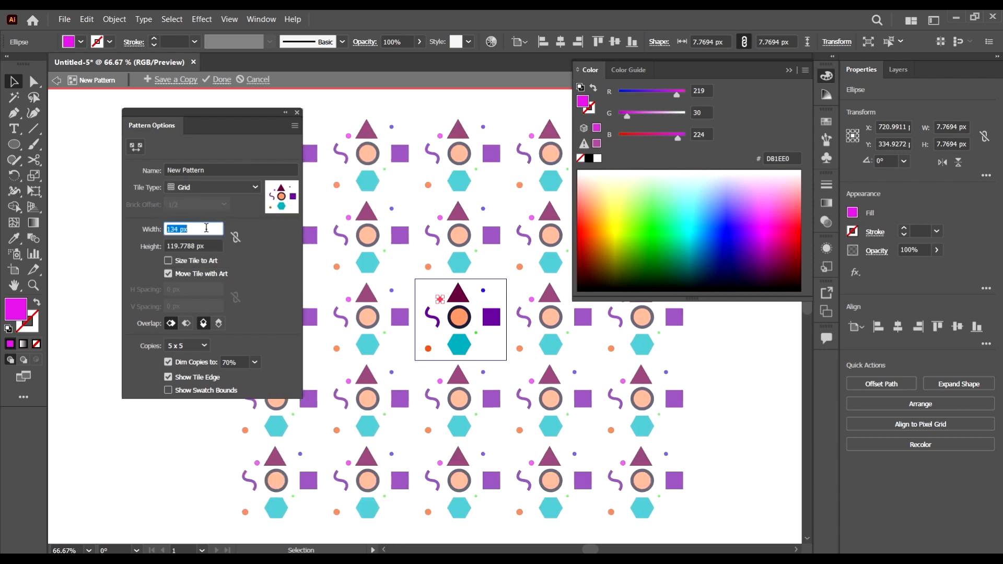
pyautogui.write('149')
pyautogui.press('Return')
# Step: Set the pattern tile's height to 126 px
pyautogui.click(215, 246)
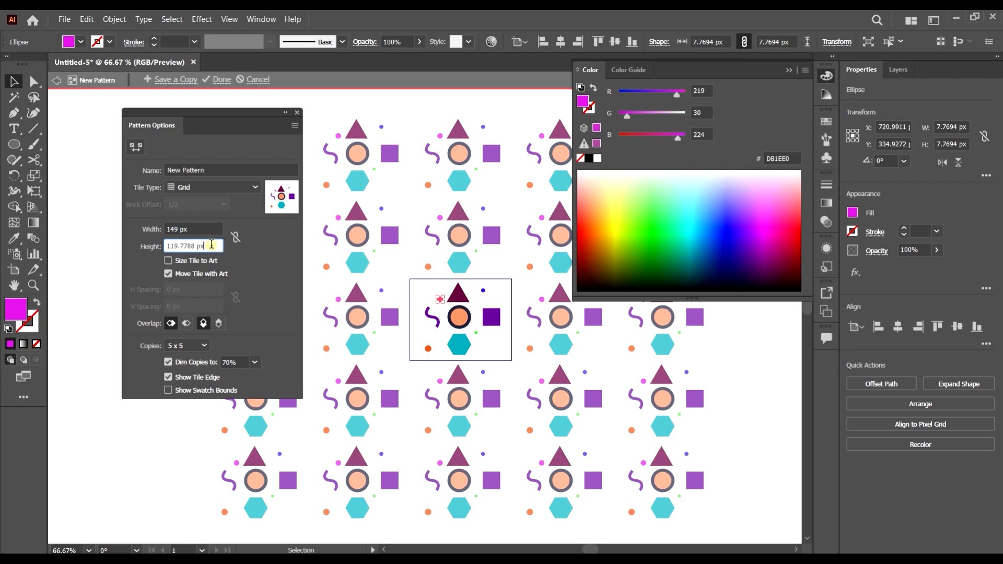
pyautogui.write('114')
pyautogui.press('Return')
pyautogui.press('Up')
pyautogui.press('Up')
pyautogui.press('Up')
pyautogui.press('Up')
pyautogui.press('Up')
pyautogui.press('Up')
pyautogui.press('Up')
pyautogui.press('Up')
pyautogui.press('Up')
pyautogui.press('Up')
pyautogui.press('Up')
pyautogui.press('Up')
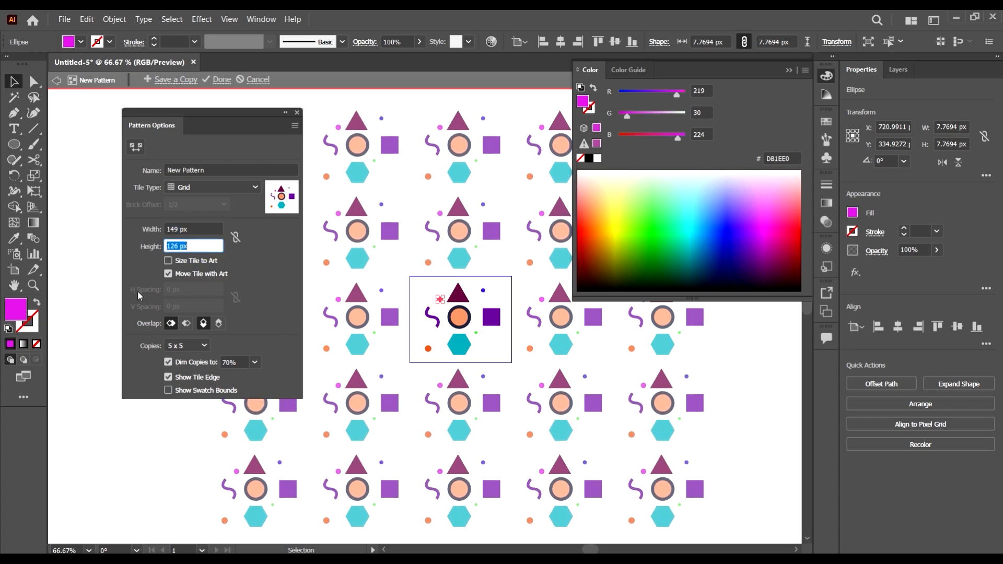
# Step: Link the tile's width and height proportionally and reduce the width to 145 px
pyautogui.click(235, 237)
pyautogui.click(193, 230)
pyautogui.press('Down')
pyautogui.press('Down')
pyautogui.press('Down')
pyautogui.press('Down')
pyautogui.press('Down')
pyautogui.press('Down')
pyautogui.press('Down')
pyautogui.press('Down')
pyautogui.press('Down')
pyautogui.press('Down')
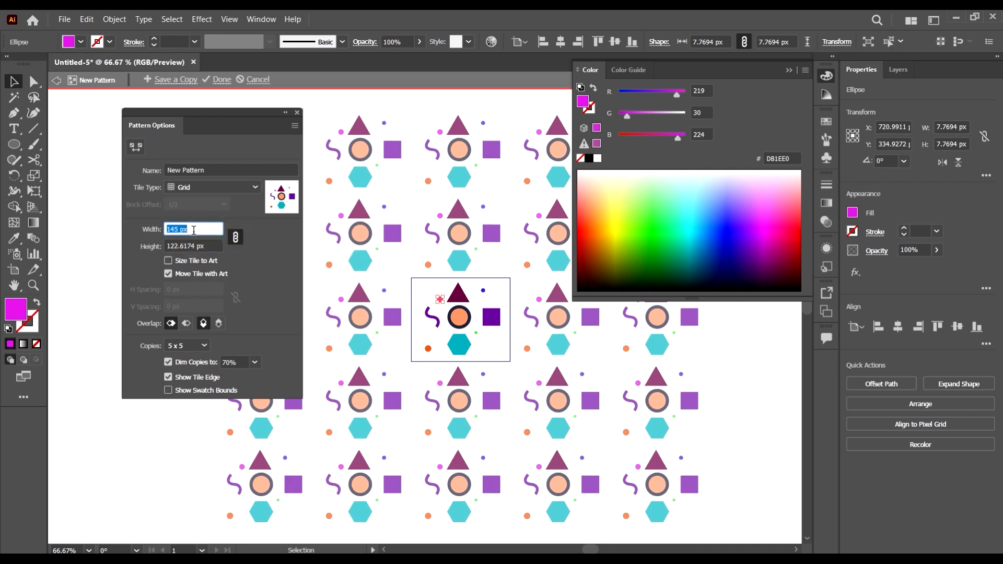
# Step: Enlarge the tile proportionally to a width of 152 px
pyautogui.press('Up')
pyautogui.press('Up')
pyautogui.press('Up')
pyautogui.press('Up')
pyautogui.press('Up')
pyautogui.press('Up')
pyautogui.press('Up')
pyautogui.press('Up')
pyautogui.press('Up')
pyautogui.press('Up')
pyautogui.press('Up')
pyautogui.press('Up')
pyautogui.press('Up')
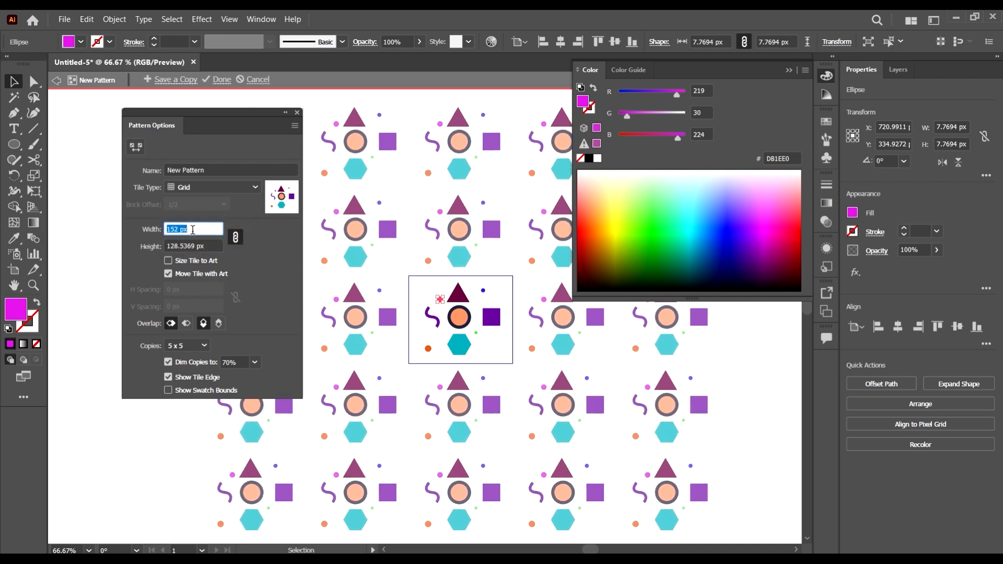
# Step: Shrink the tile proportionally to a width of 133 px
pyautogui.press('Down')
pyautogui.press('Down')
pyautogui.press('Down')
pyautogui.press('Down')
pyautogui.press('Down')
pyautogui.press('Down')
pyautogui.press('Down')
pyautogui.press('Down')
pyautogui.press('Down')
pyautogui.press('Down')
pyautogui.press('Down')
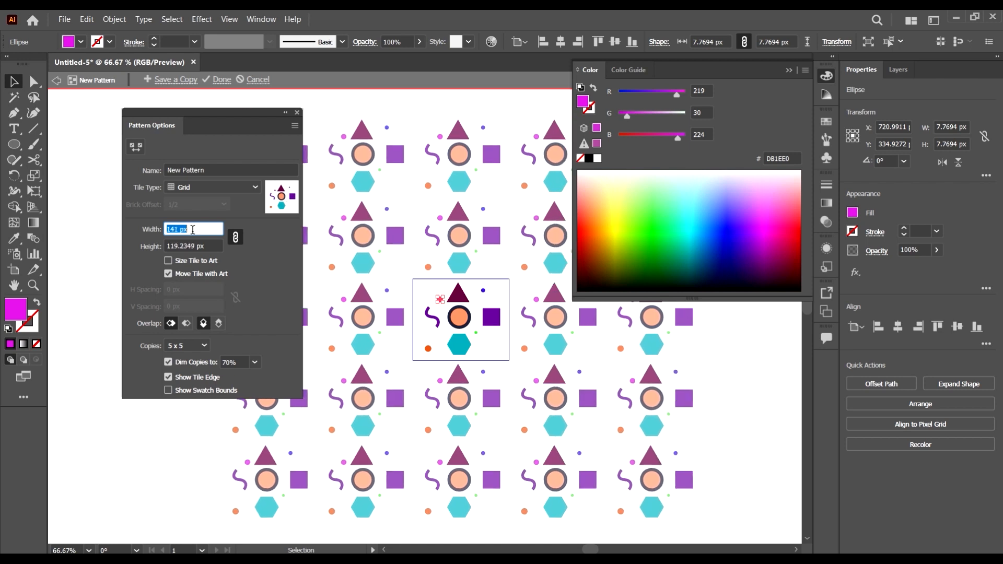
pyautogui.press('Down')
pyautogui.press('Down')
pyautogui.press('Down')
pyautogui.press('Down')
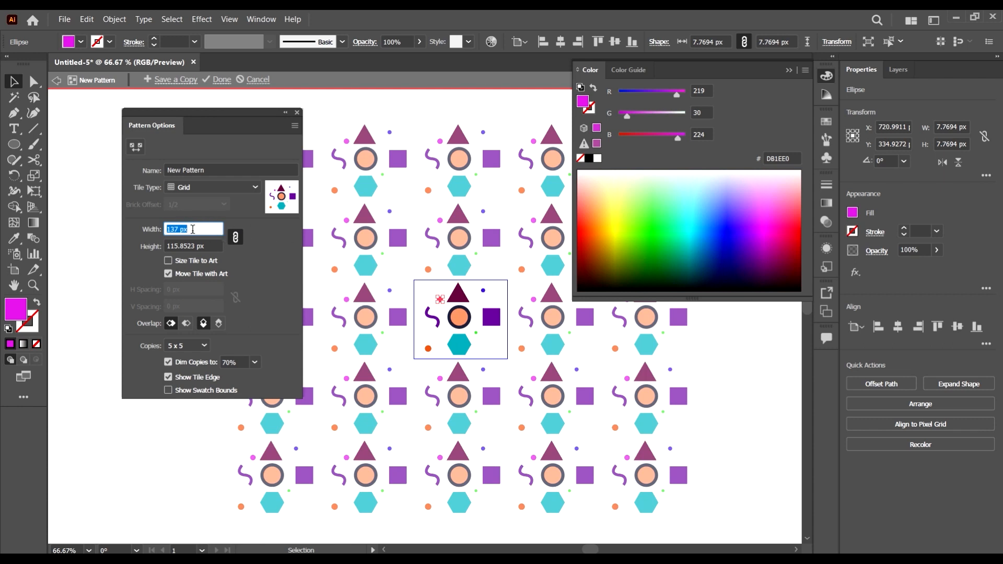
pyautogui.press('Down')
pyautogui.press('Down')
pyautogui.press('Down')
pyautogui.press('Down')
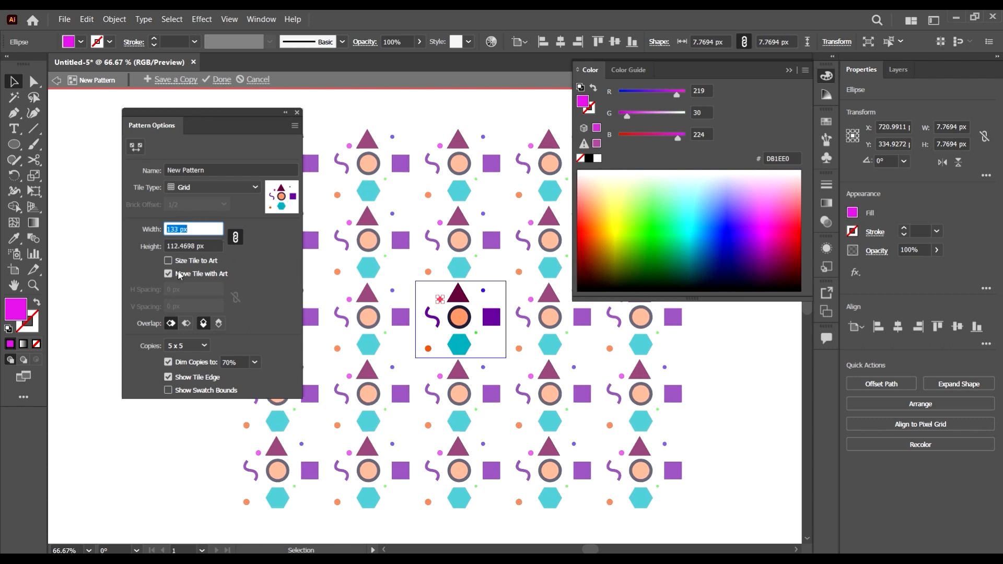
pyautogui.click(248, 256)
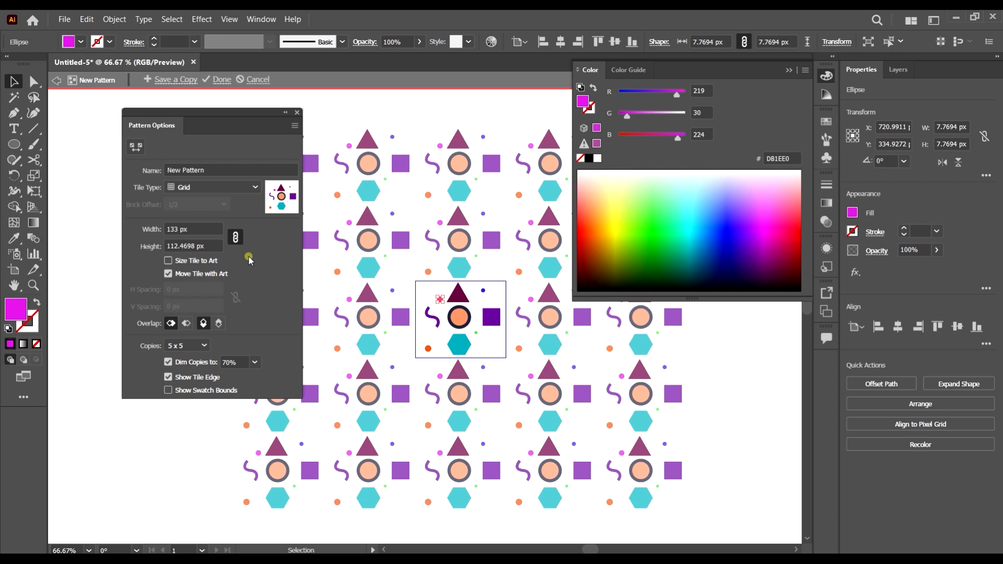
# Step: Make the pattern tile size itself automatically to fit the artwork
pyautogui.click(168, 261)
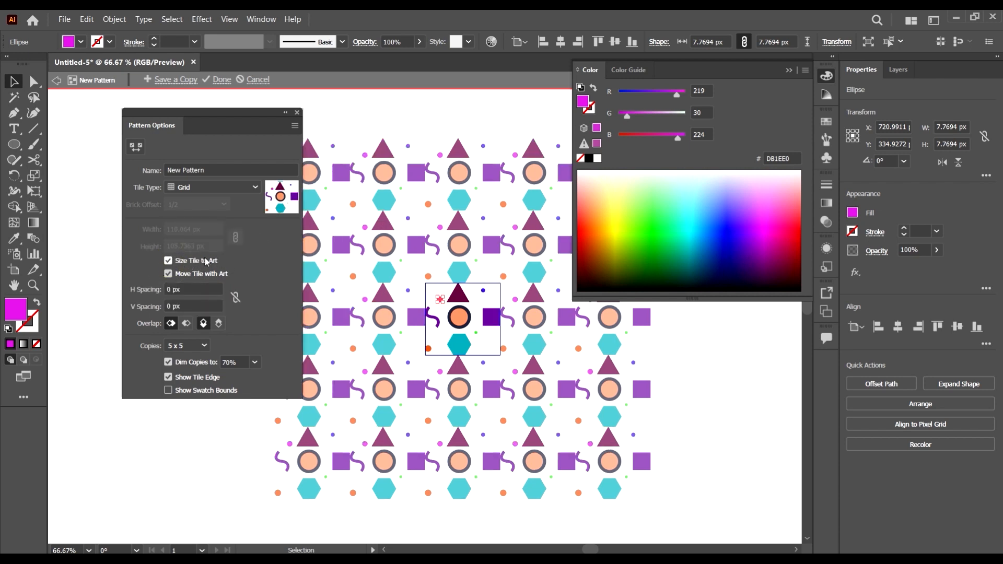
# Step: Turn off automatic tile sizing and move the purple squiggle across the tile's left edge onto the neighbouring square
pyautogui.click(168, 261)
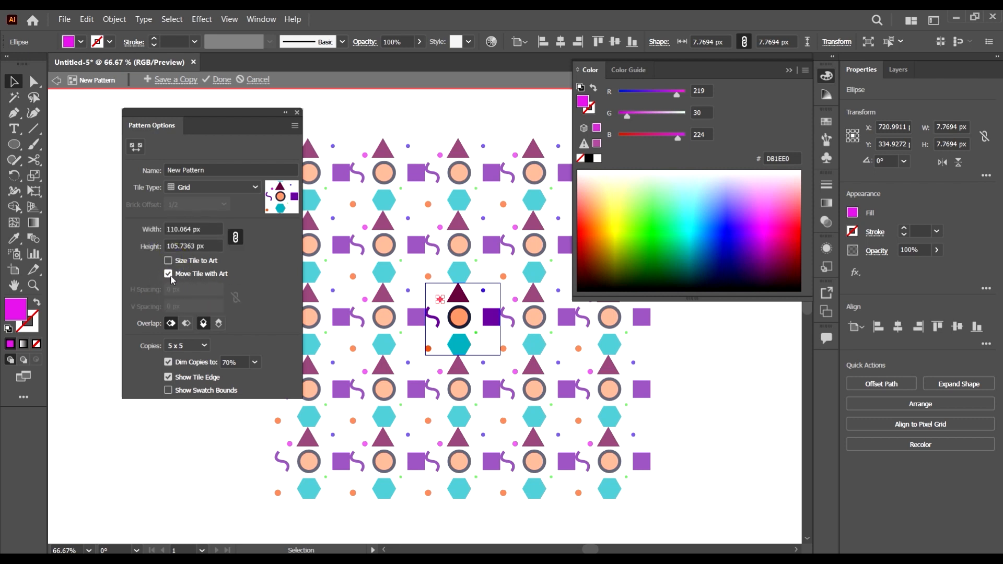
pyautogui.moveTo(458, 320); pyautogui.dragTo(471, 293)
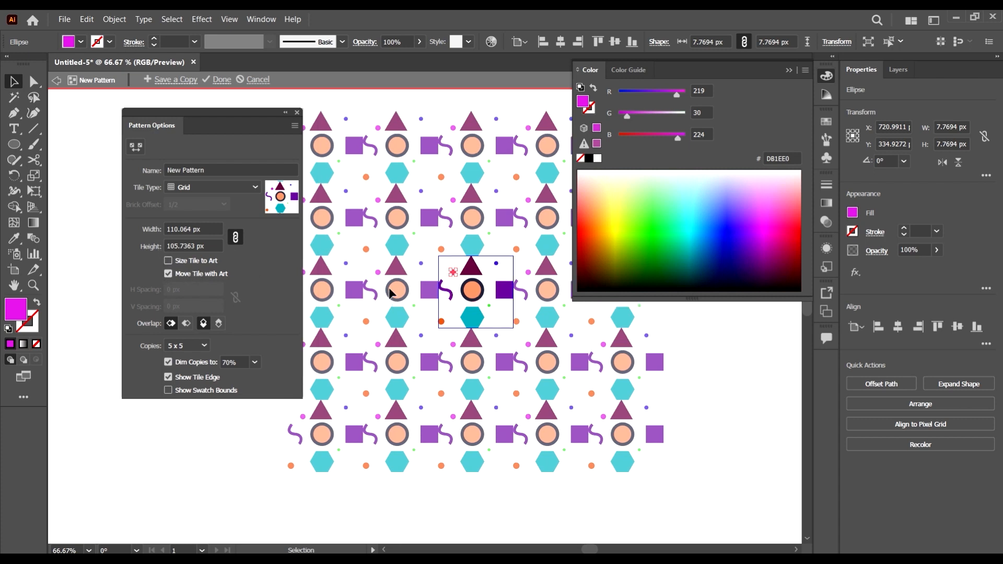
pyautogui.scroll(2, 503, 288)
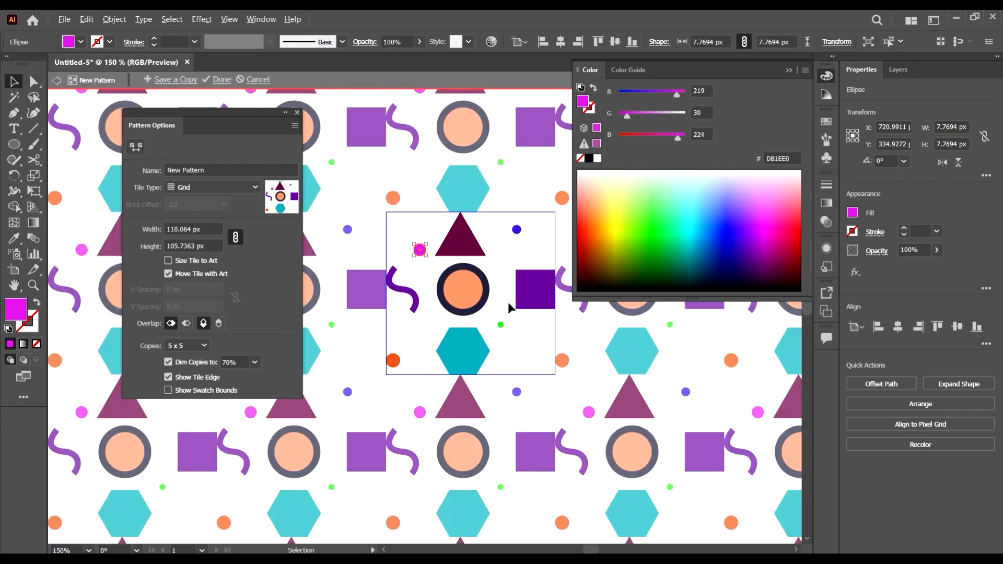
pyautogui.scroll(-1, 429, 316)
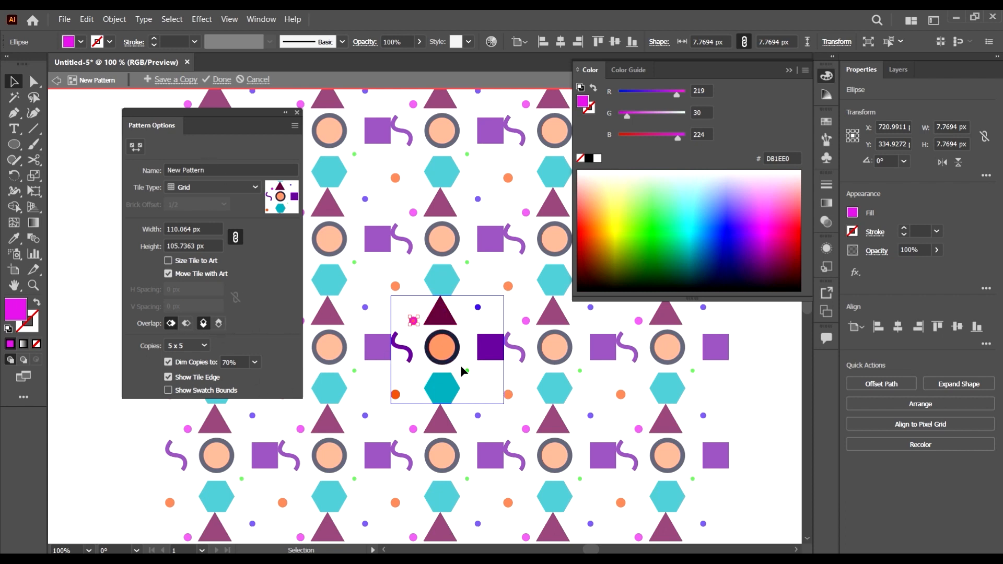
pyautogui.scroll(3, 377, 360)
pyautogui.scroll(-2, 528, 338)
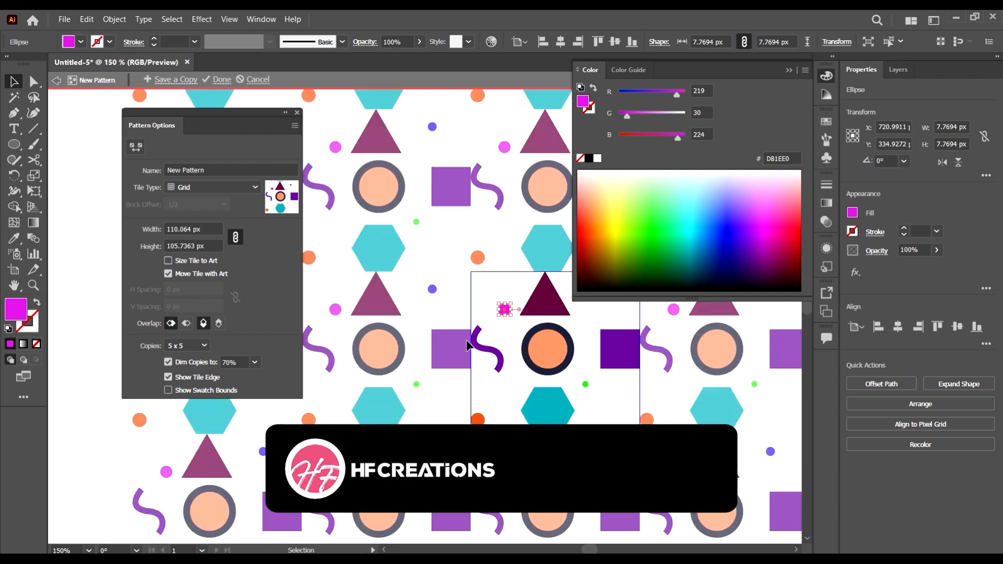
pyautogui.scroll(3, 484, 354)
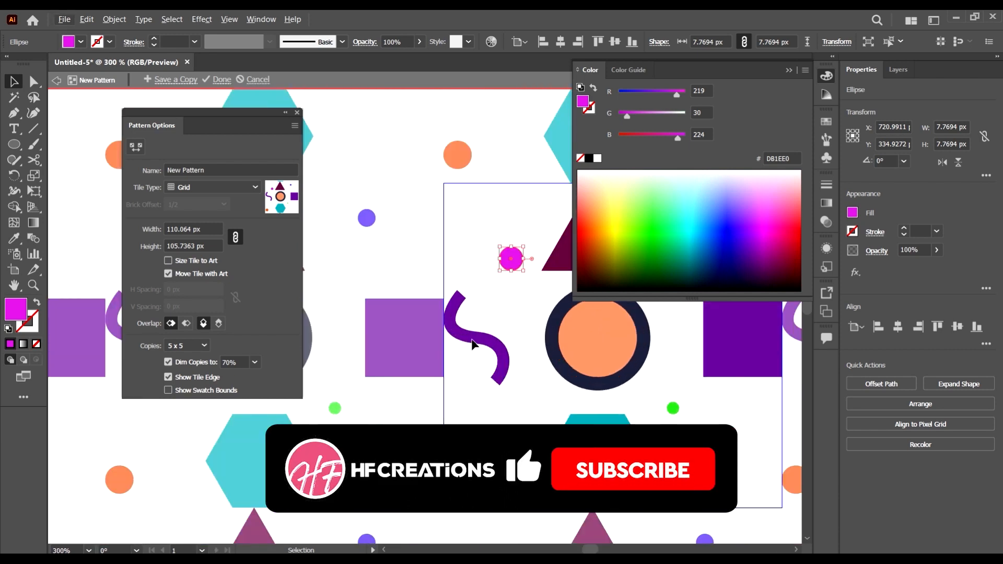
pyautogui.click(476, 341)
pyautogui.moveTo(477, 341); pyautogui.dragTo(432, 323)
# Step: Change the horizontal overlap to Right in Front so the squiggle lies over the adjacent square
pyautogui.scroll(-3, 435, 260)
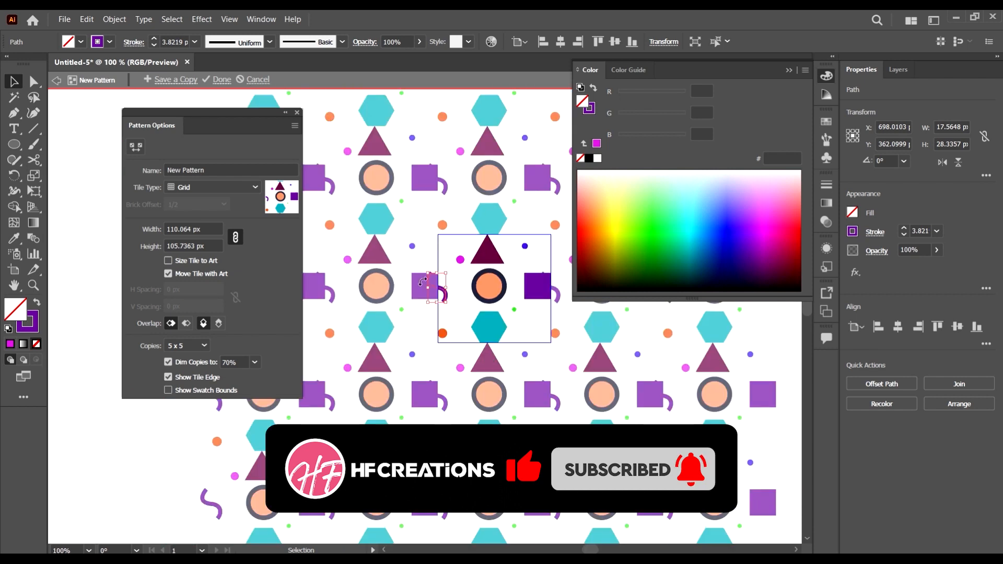
pyautogui.scroll(3, 435, 261)
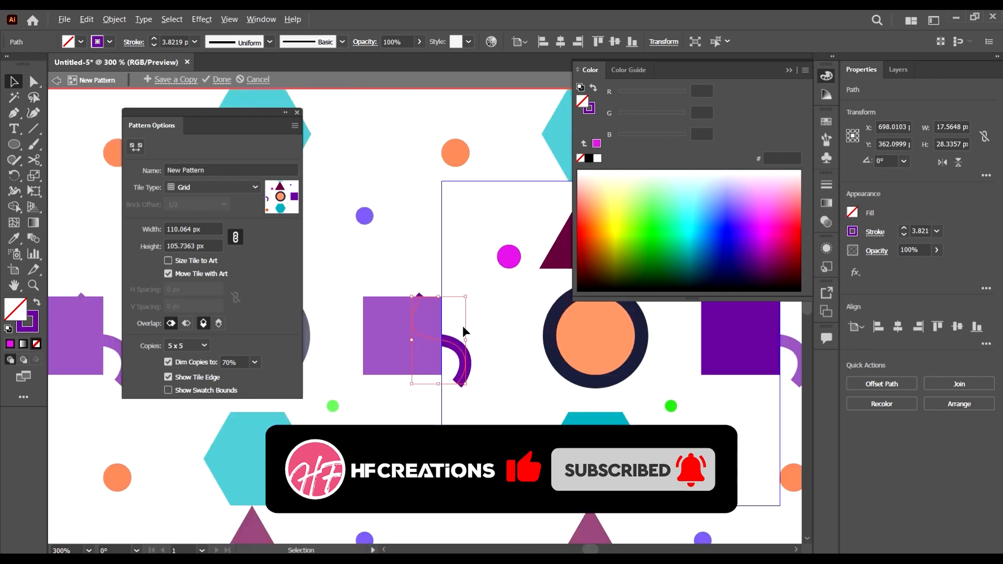
pyautogui.click(186, 322)
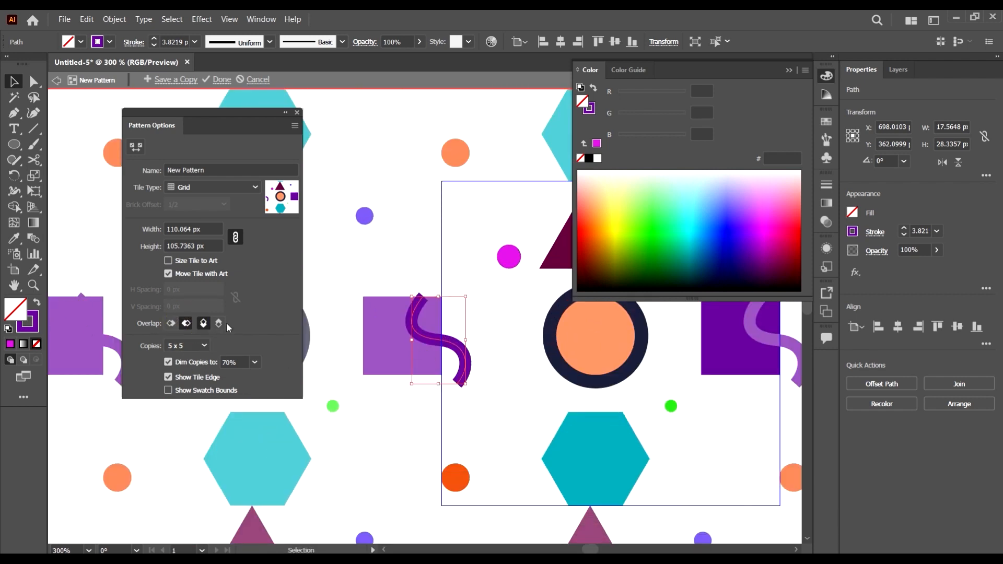
pyautogui.scroll(-3, 541, 330)
pyautogui.scroll(3, 517, 324)
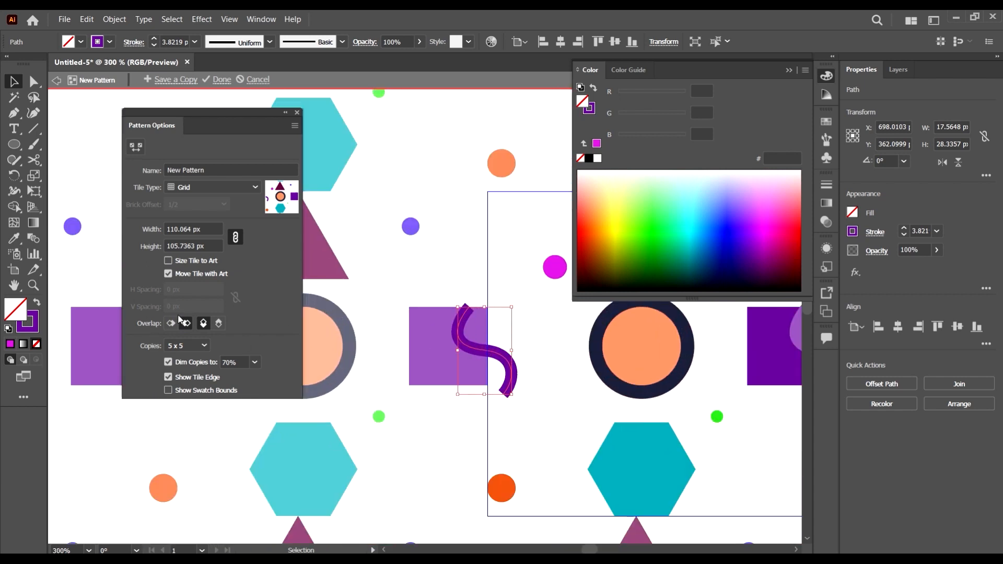
# Step: Change the vertical overlap to Bottom in Front and move the teal hexagon down across the tile's lower edge
pyautogui.click(218, 323)
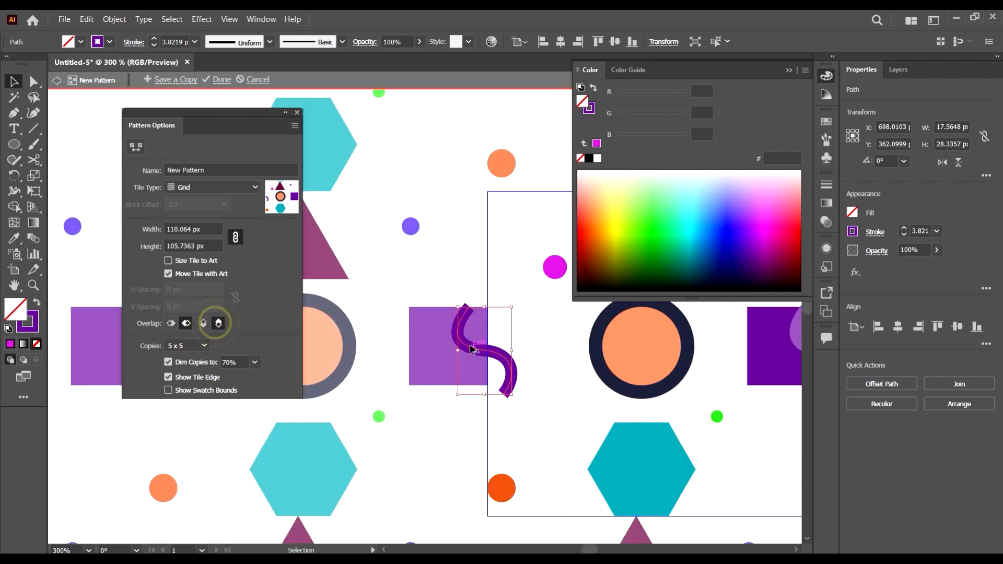
pyautogui.scroll(-3, 526, 367)
pyautogui.scroll(3, 523, 384)
pyautogui.moveTo(523, 385); pyautogui.dragTo(523, 424)
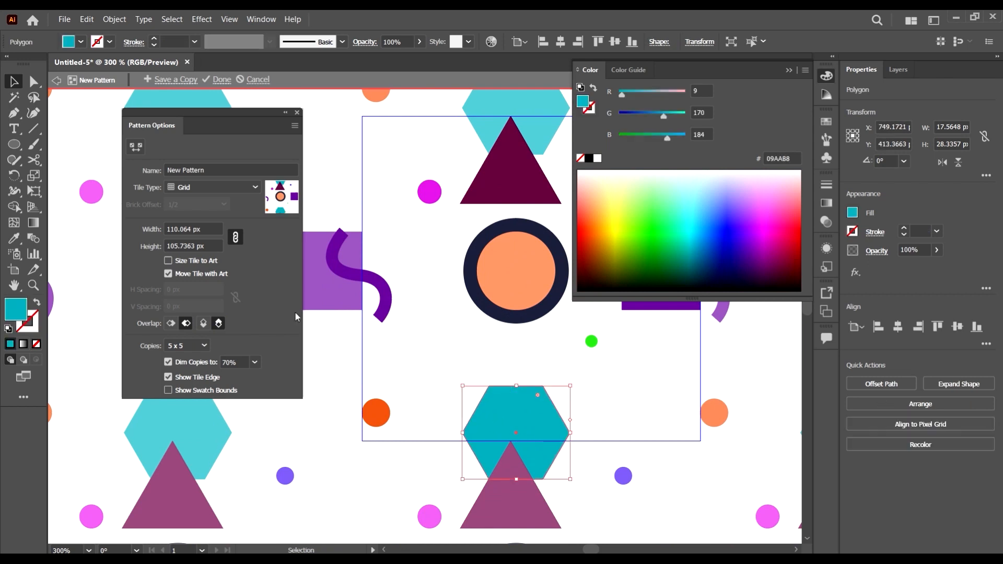
# Step: Switch the vertical overlap to Top in Front so the hexagon lies over the triangle below
pyautogui.click(203, 323)
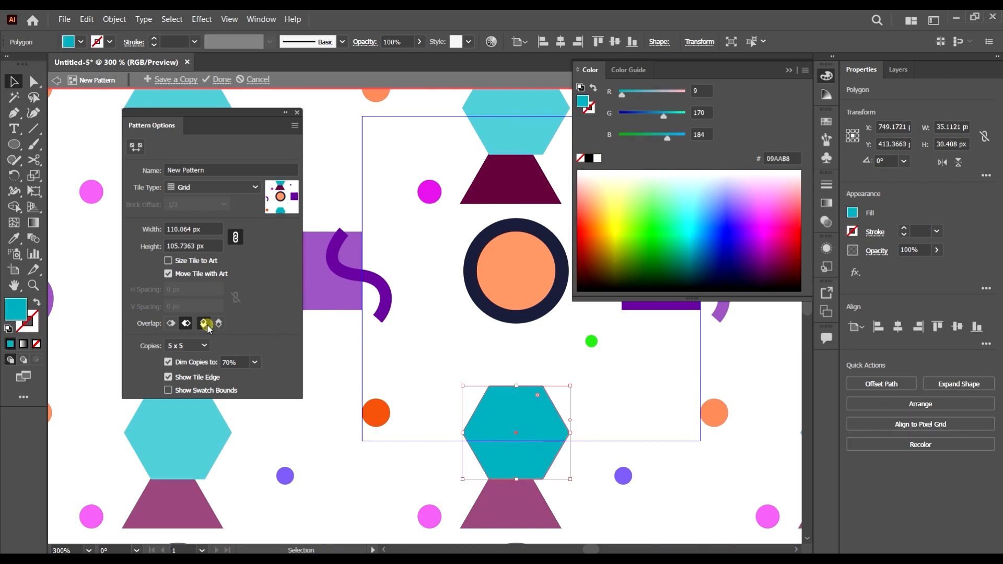
pyautogui.scroll(-3, 542, 360)
pyautogui.scroll(2, 484, 315)
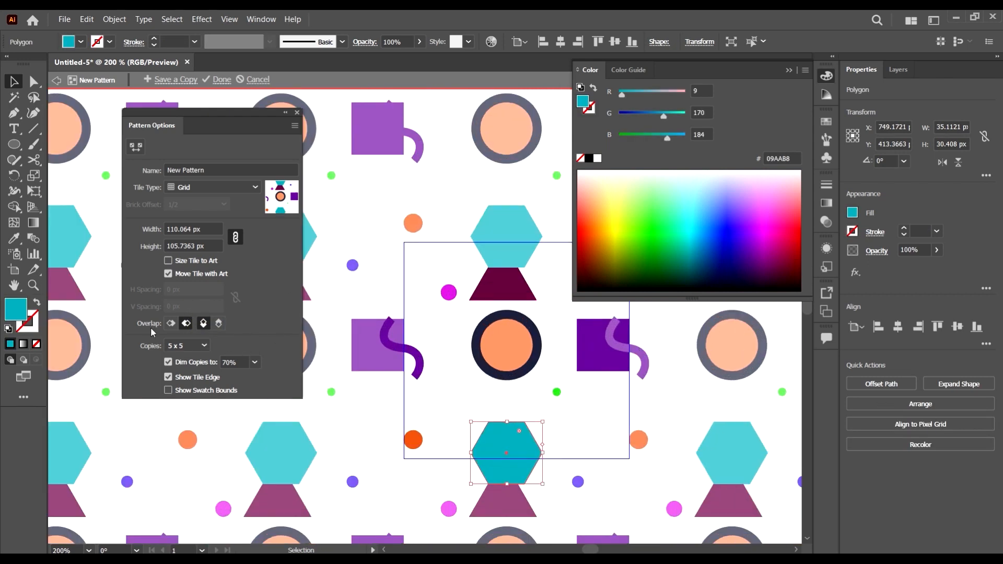
# Step: Undo the overlap changes, both shape moves and the switch-off of automatic tile sizing, and clear the selection
pyautogui.hotkey('ctrl', 'z')
pyautogui.hotkey('ctrl', 'z')
pyautogui.hotkey('ctrl', 'z')
pyautogui.hotkey('ctrl', 'z')
pyautogui.hotkey('ctrl', 'z')
pyautogui.hotkey('ctrl', 'z')
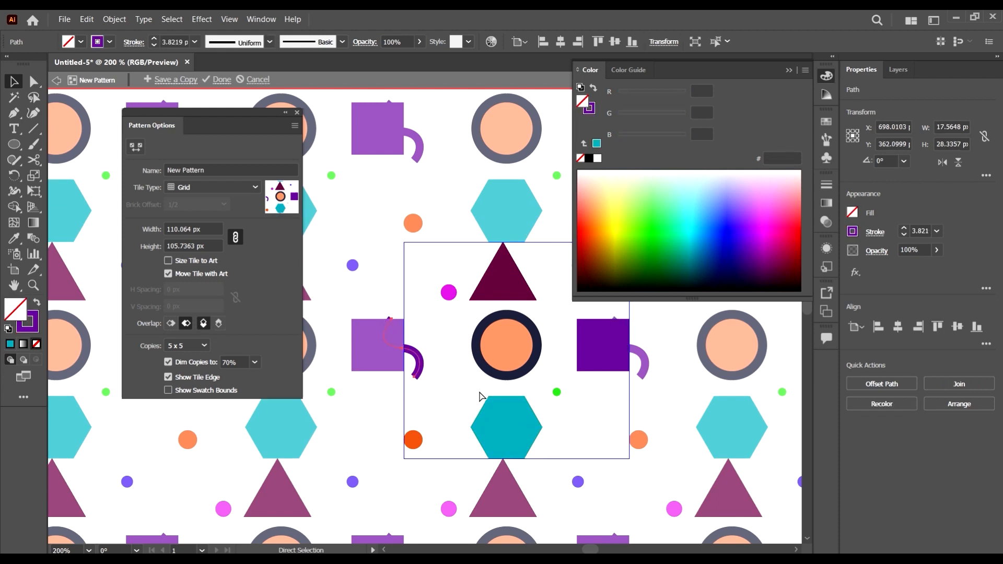
pyautogui.hotkey('ctrl', 'z')
pyautogui.hotkey('ctrl', 'z')
pyautogui.click(468, 371)
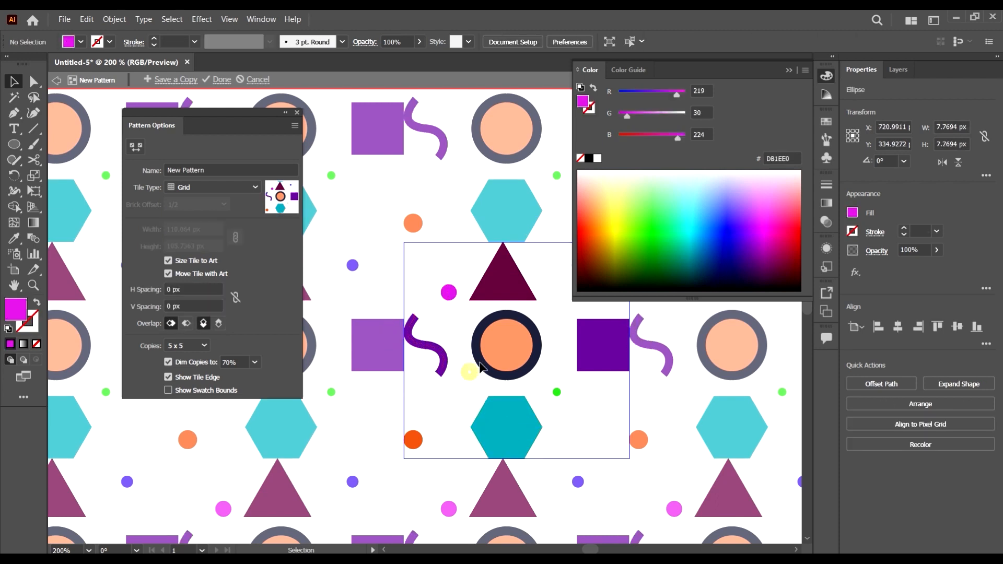
# Step: Preview the pattern with 7 x 7 copies and with 9 x 9 copies
pyautogui.scroll(-1, 446, 306)
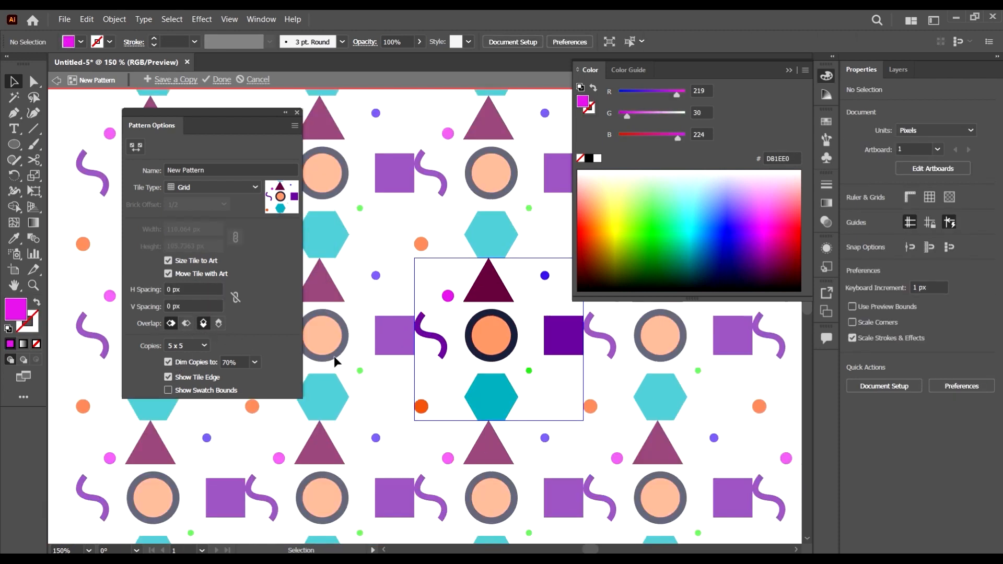
pyautogui.click(190, 347)
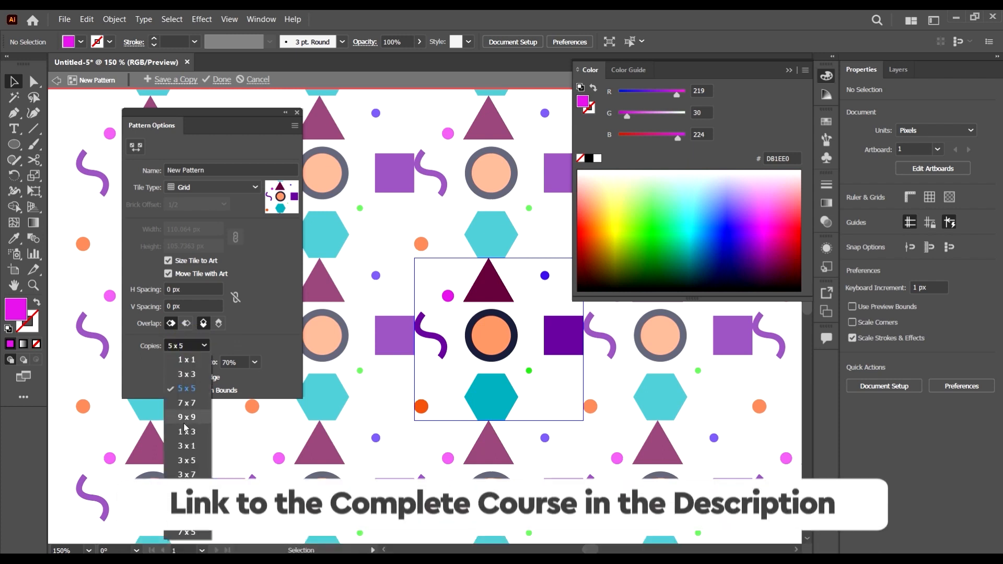
pyautogui.click(186, 403)
pyautogui.scroll(-5, 487, 332)
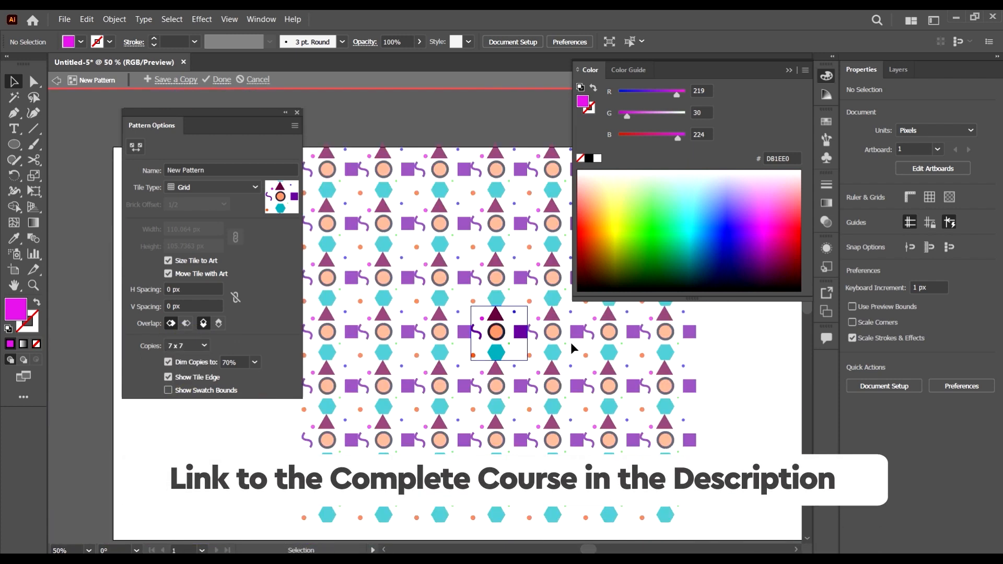
pyautogui.click(197, 347)
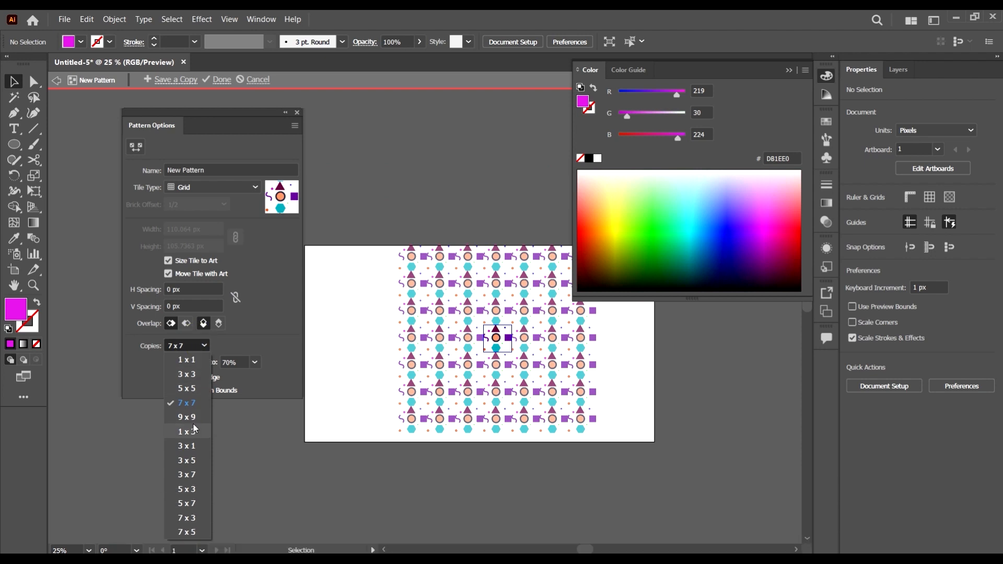
pyautogui.click(193, 415)
# Step: Try the pattern preview with 1 x 3, 3 x 1 and 3 x 5 copies
pyautogui.click(168, 345)
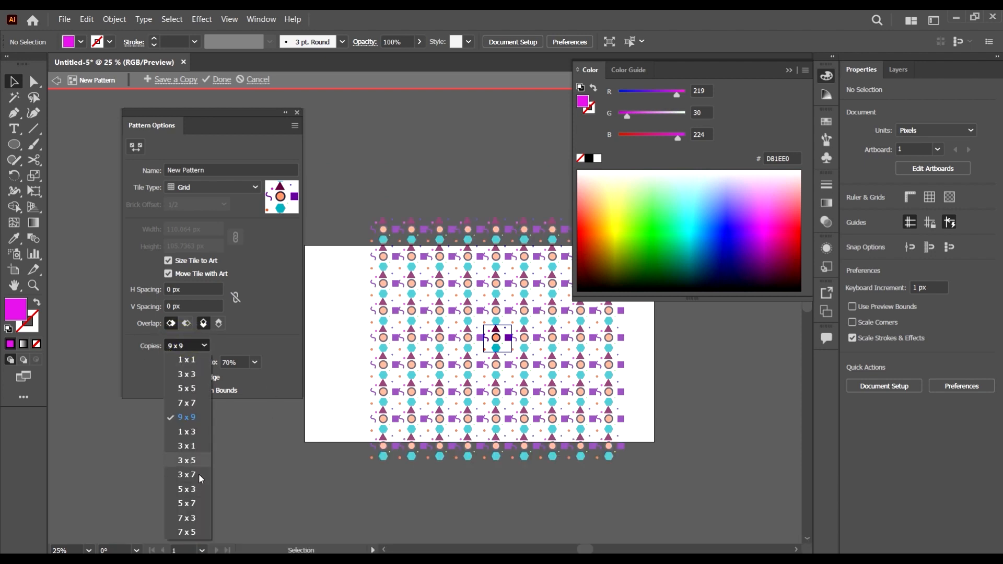
pyautogui.click(187, 430)
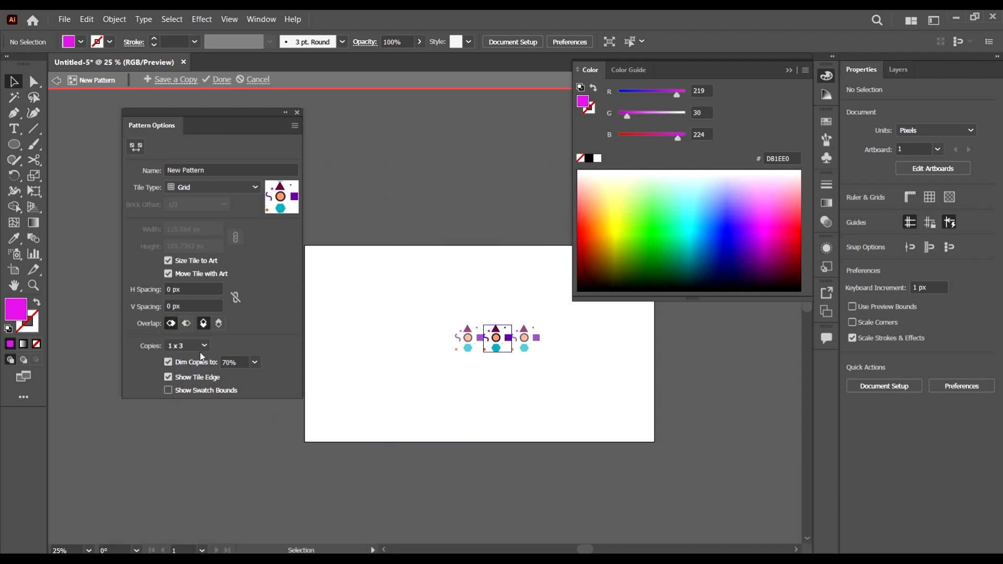
pyautogui.click(201, 345)
pyautogui.click(188, 445)
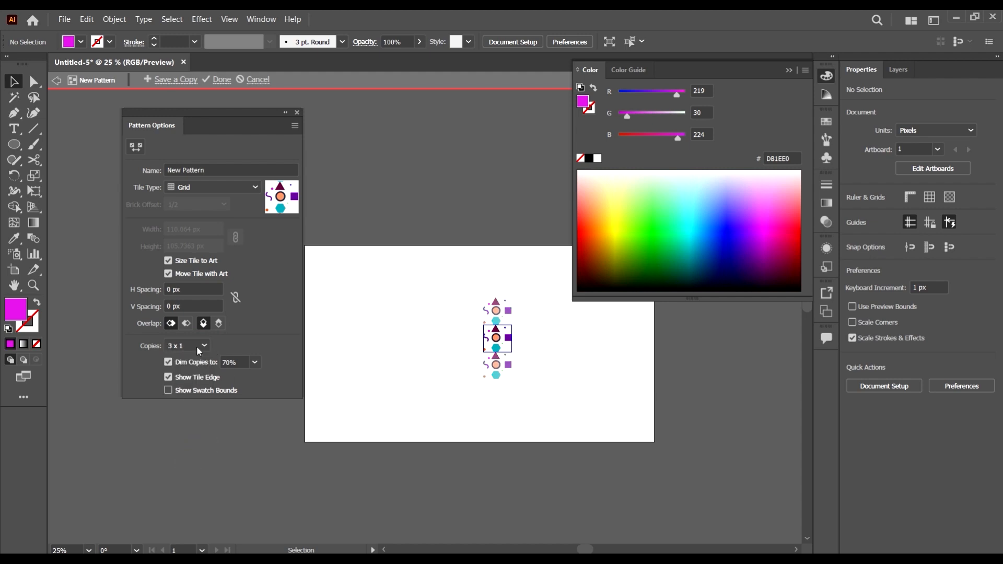
pyautogui.click(196, 346)
pyautogui.click(187, 461)
pyautogui.scroll(1, 544, 339)
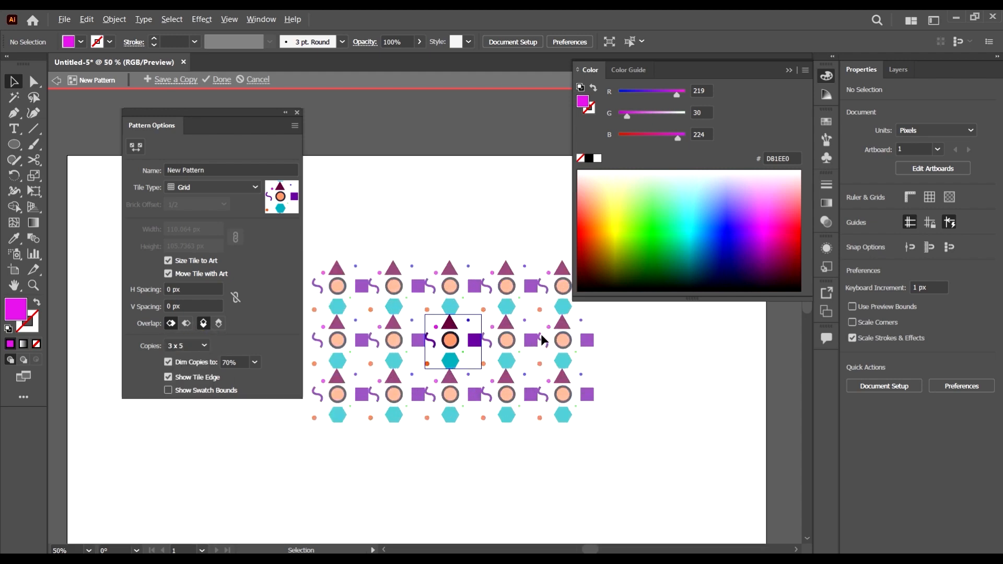
# Step: Set the number of pattern copies to 9 x 9
pyautogui.click(198, 344)
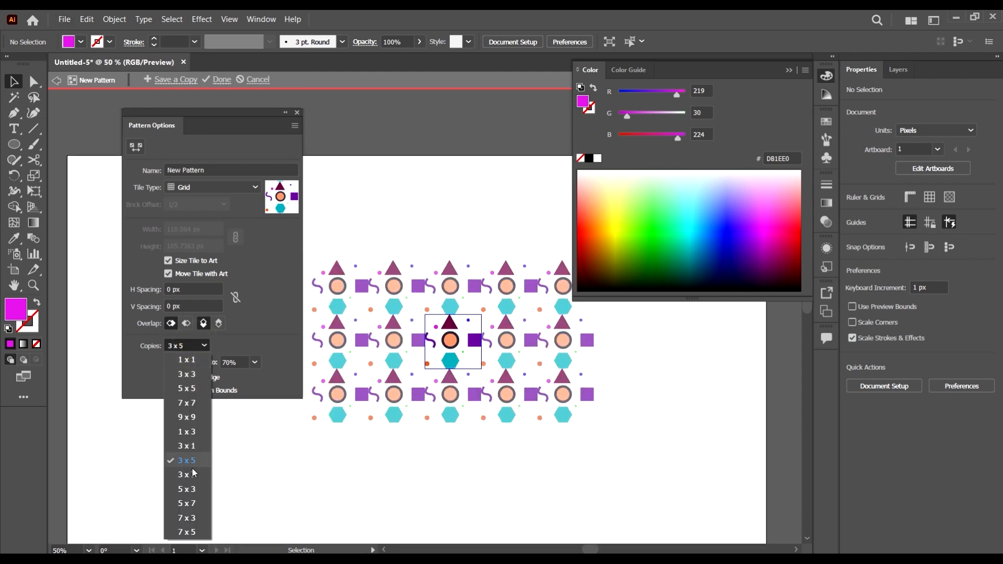
pyautogui.click(187, 417)
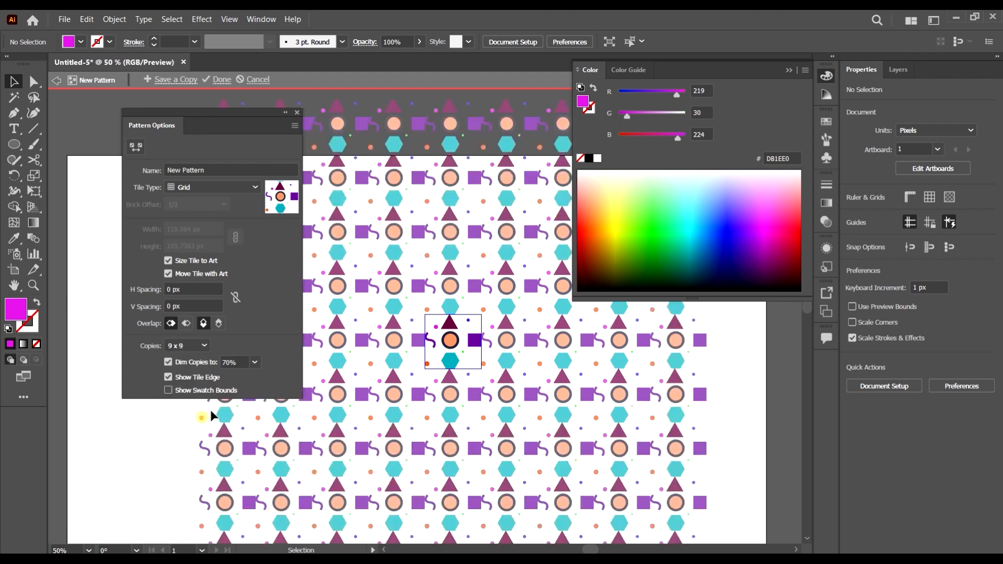
pyautogui.scroll(-1, 598, 377)
pyautogui.scroll(1, 526, 336)
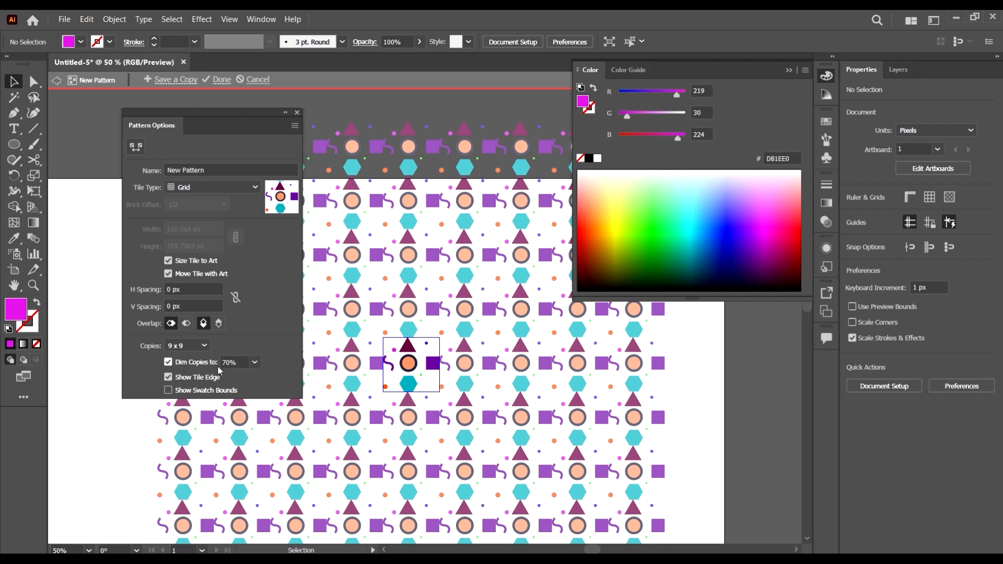
# Step: Set the dimming of the pattern copies to 100%
pyautogui.click(255, 363)
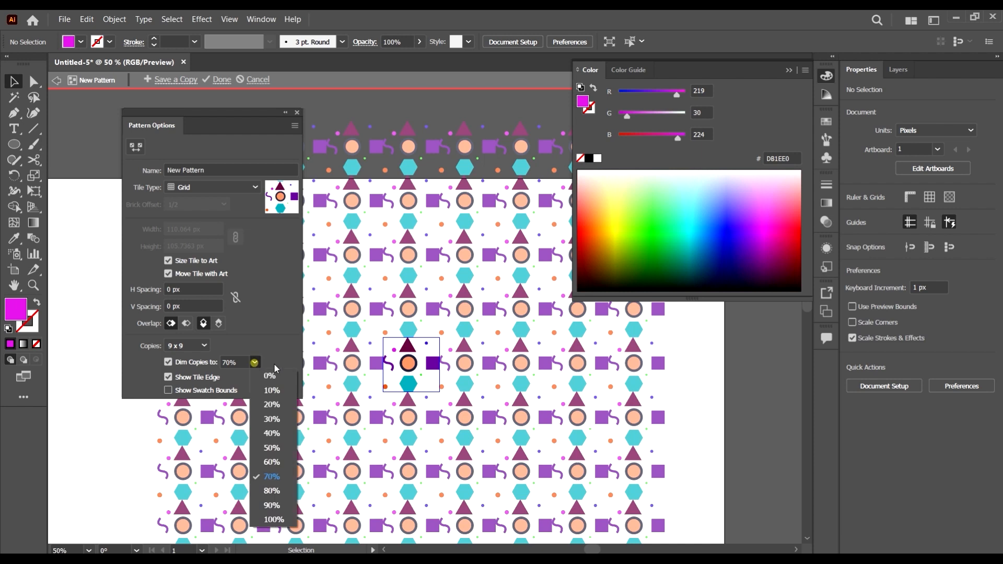
pyautogui.click(271, 520)
pyautogui.hotkey('ctrl', '-')
pyautogui.hotkey('ctrl', '+')
pyautogui.hotkey('ctrl', '+')
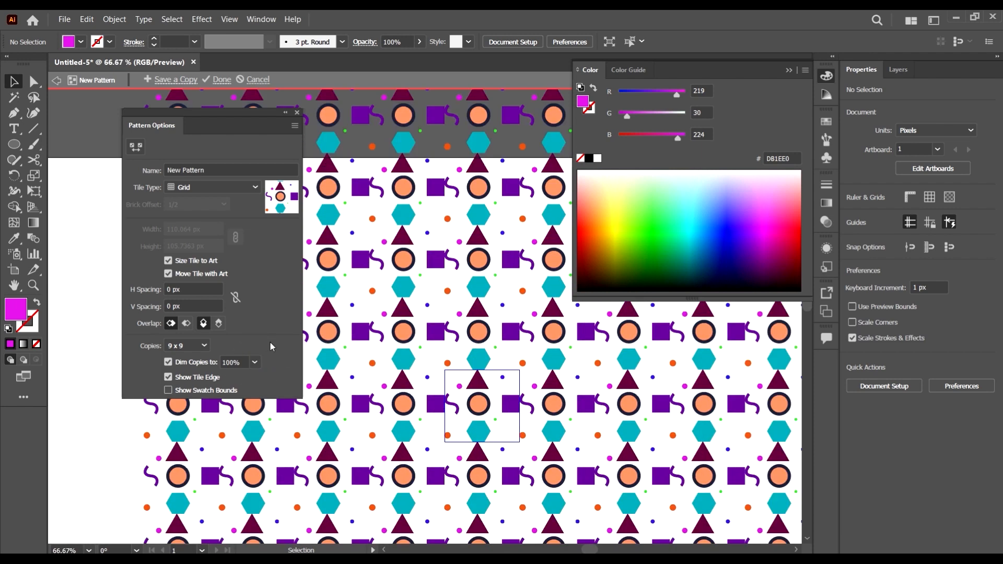
# Step: Try dimming the pattern copies to 0% and to 40%
pyautogui.click(255, 362)
pyautogui.click(273, 378)
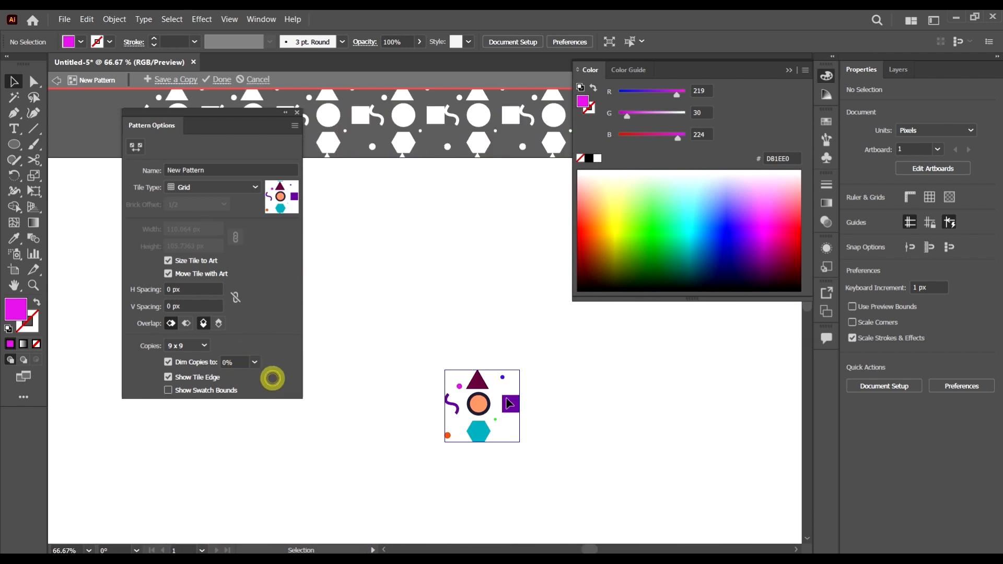
pyautogui.click(254, 362)
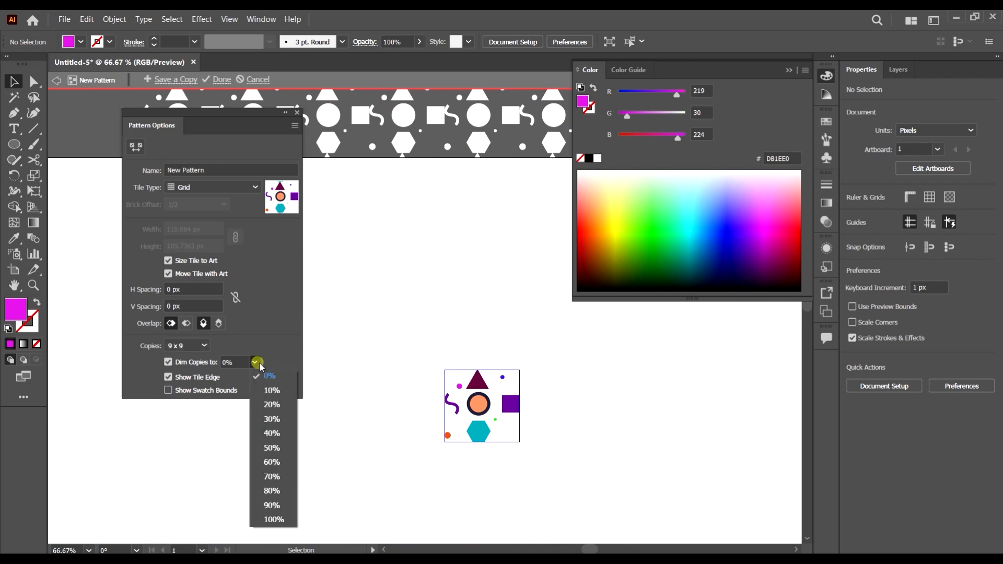
pyautogui.click(272, 434)
# Step: Set the dimming of the pattern copies to 70%
pyautogui.click(255, 362)
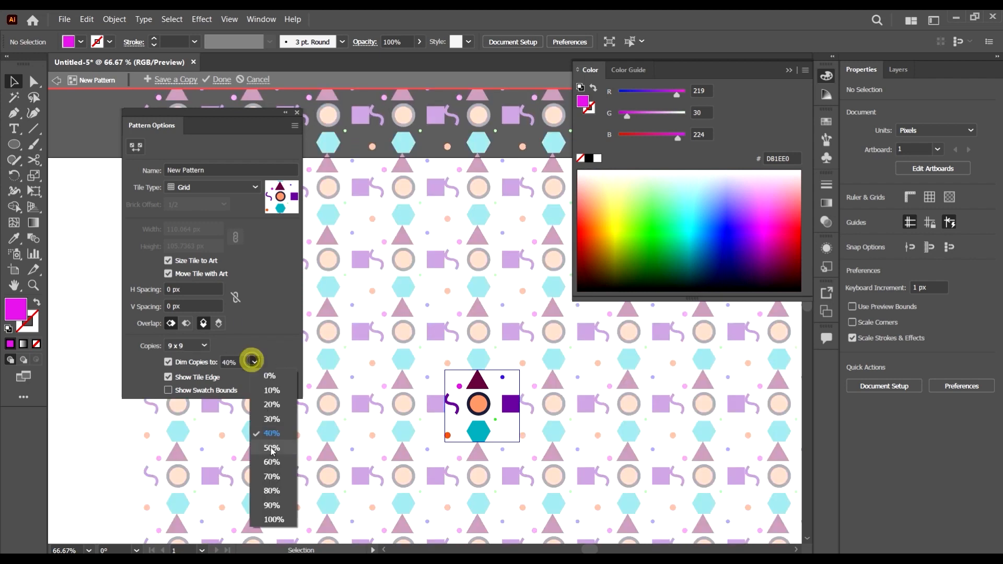
pyautogui.click(276, 477)
pyautogui.scroll(-1, 469, 342)
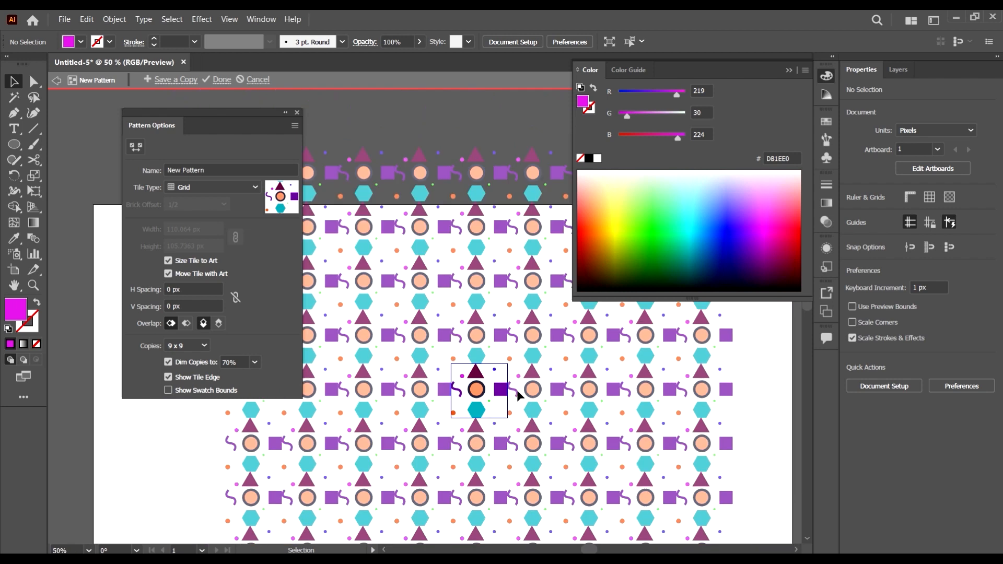
pyautogui.scroll(-2, 477, 328)
pyautogui.click(255, 362)
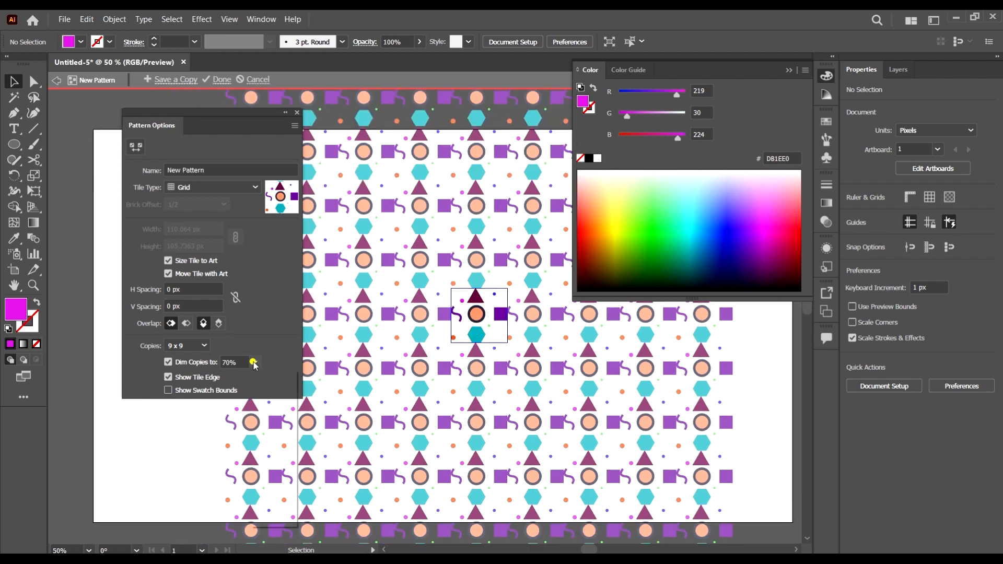
pyautogui.click(269, 320)
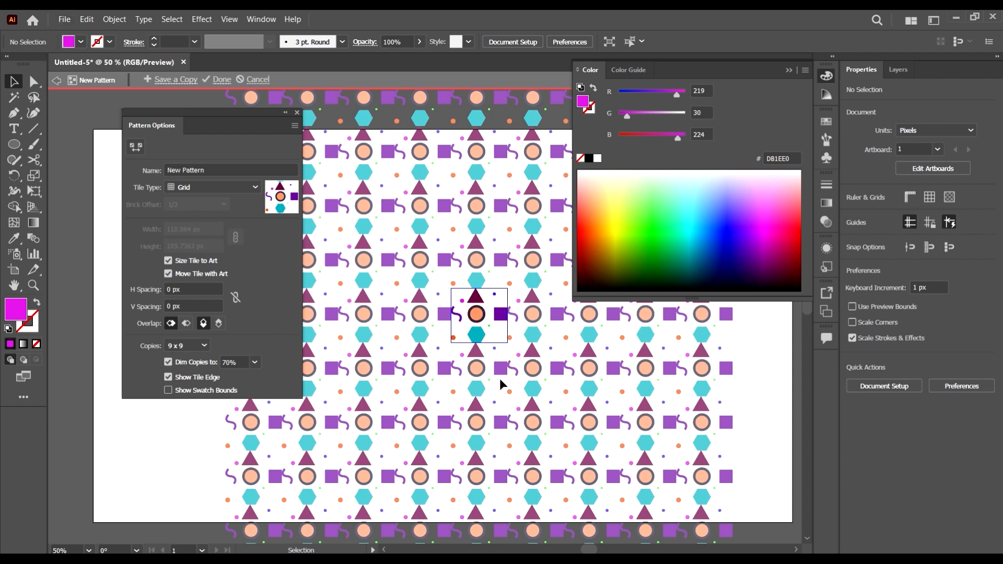
pyautogui.click(294, 126)
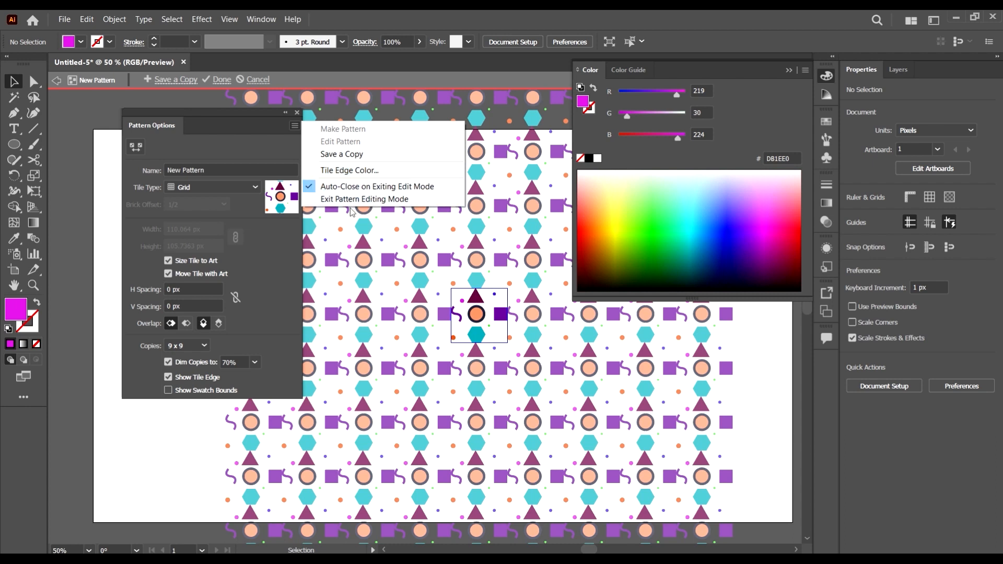
pyautogui.click(251, 138)
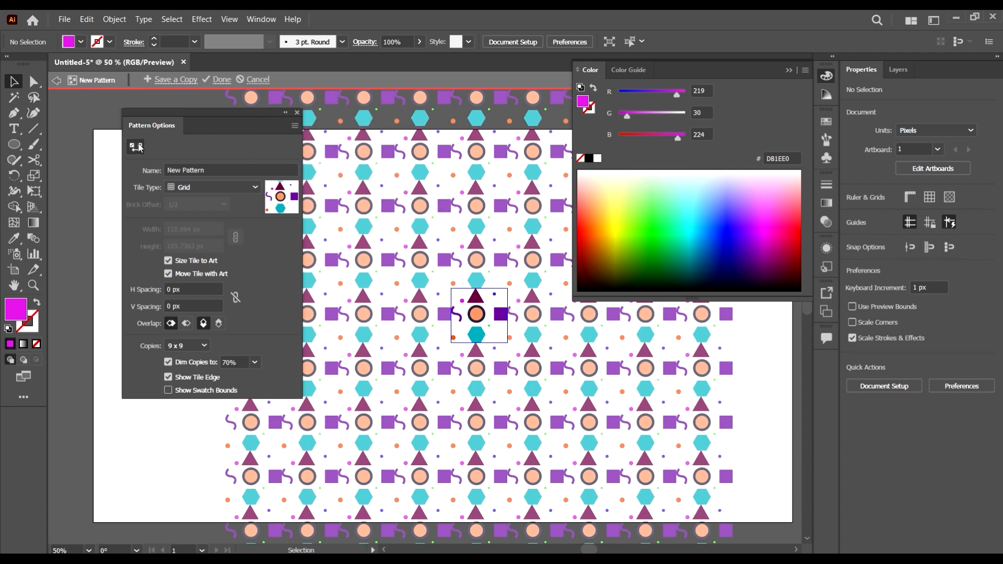
pyautogui.click(136, 147)
pyautogui.click(14, 81)
pyautogui.moveTo(244, 123); pyautogui.dragTo(264, 157)
pyautogui.scroll(-3, 413, 230)
pyautogui.scroll(3, 440, 249)
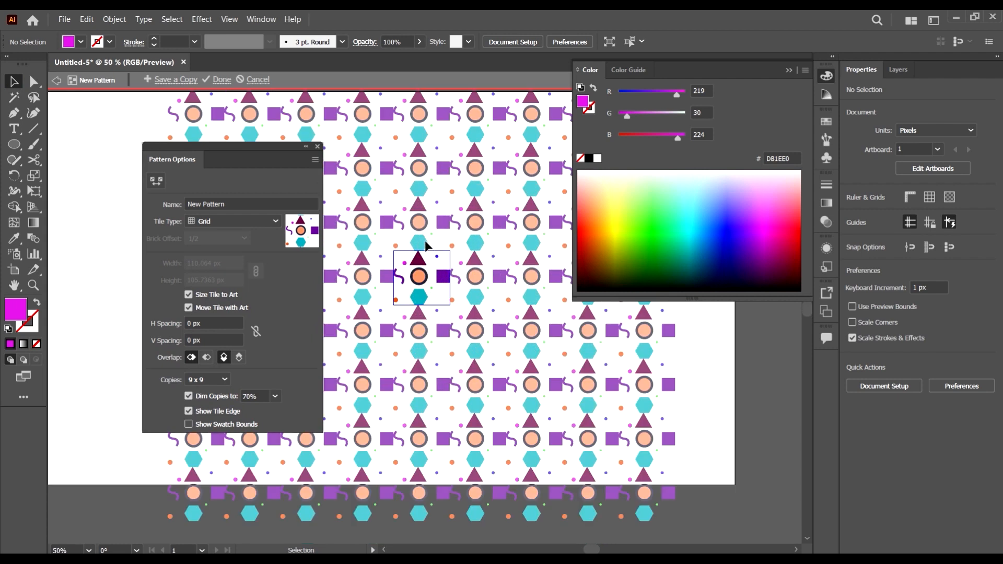
# Step: Finish editing the pattern and exit pattern editing mode, keeping it as a swatch
pyautogui.click(267, 172)
pyautogui.moveTo(271, 161); pyautogui.dragTo(242, 143)
pyautogui.scroll(1, 418, 212)
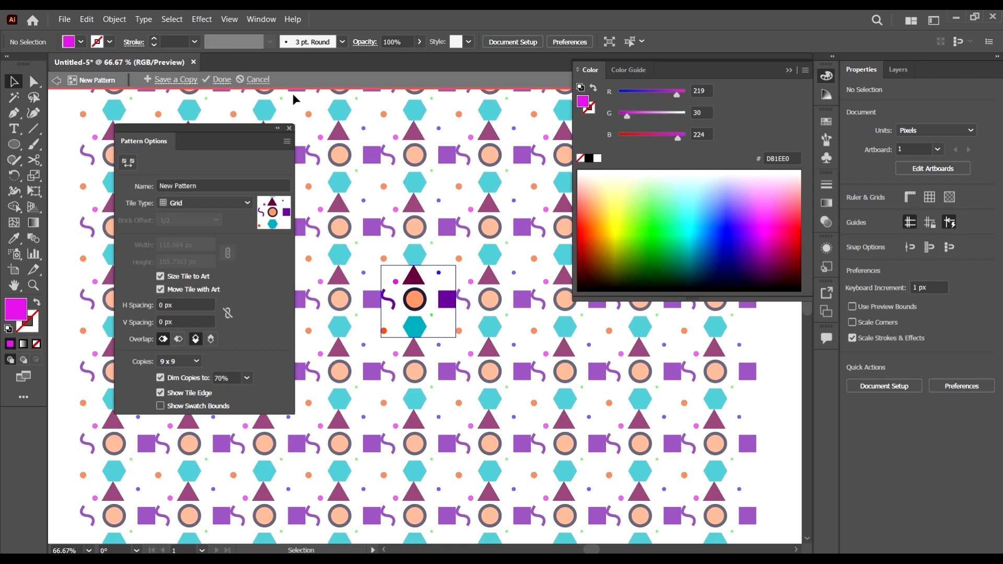
pyautogui.click(218, 81)
pyautogui.scroll(-3, 447, 270)
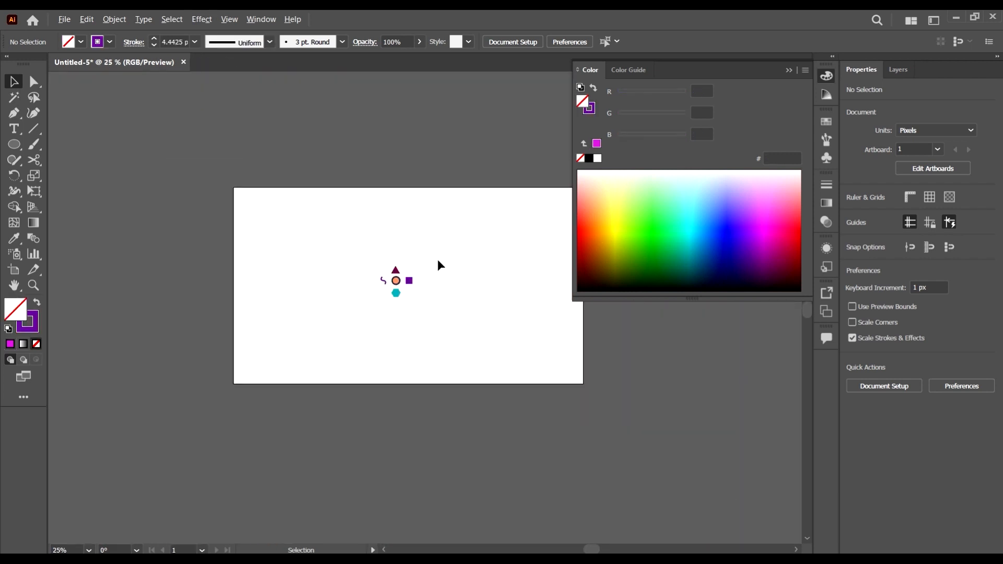
# Step: Move all the original motif shapes off the artboard onto the pasteboard beside its left edge
pyautogui.scroll(2, 410, 282)
pyautogui.moveTo(335, 230); pyautogui.dragTo(461, 370)
pyautogui.scroll(-3, 518, 321)
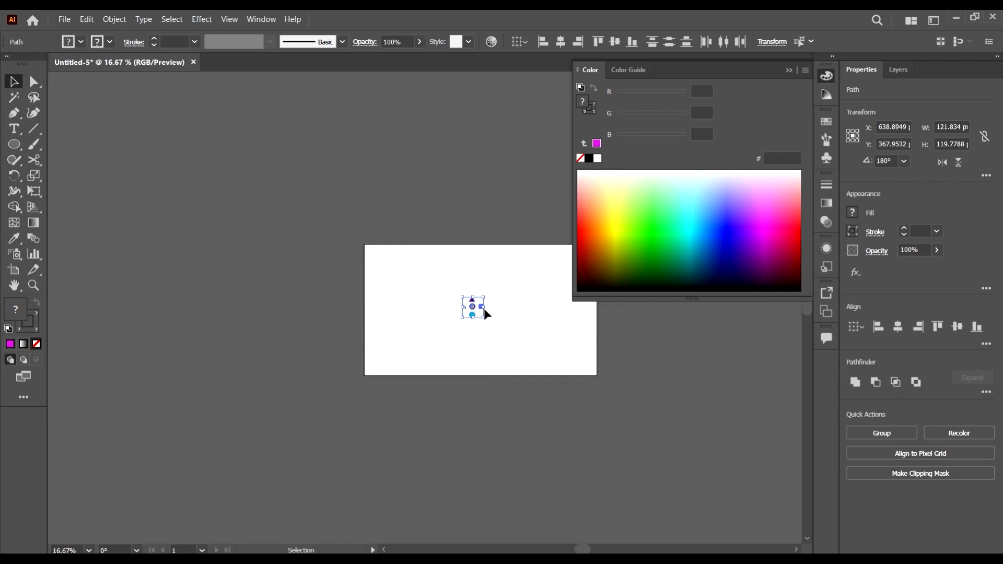
pyautogui.moveTo(486, 314); pyautogui.dragTo(269, 297)
pyautogui.scroll(2, 488, 284)
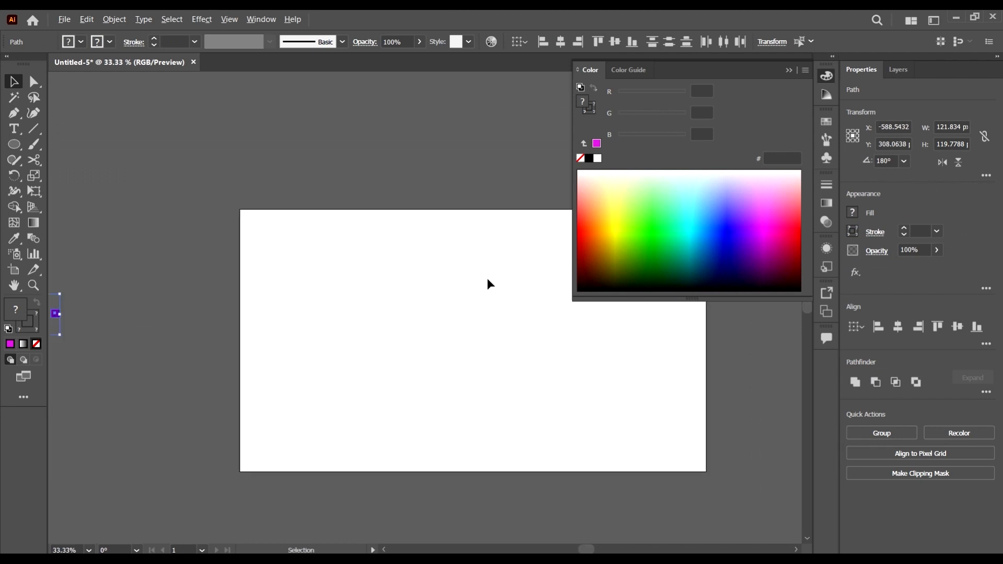
# Step: Draw a square about 643 px wide near the middle of the artboard
pyautogui.moveTo(14, 144); pyautogui.dragTo(62, 138)
pyautogui.moveTo(356, 228)
pyautogui.mouseDown()
pyautogui.moveTo(601, 432)
pyautogui.moveTo(575, 447)
pyautogui.mouseUp()
pyautogui.click(14, 82)
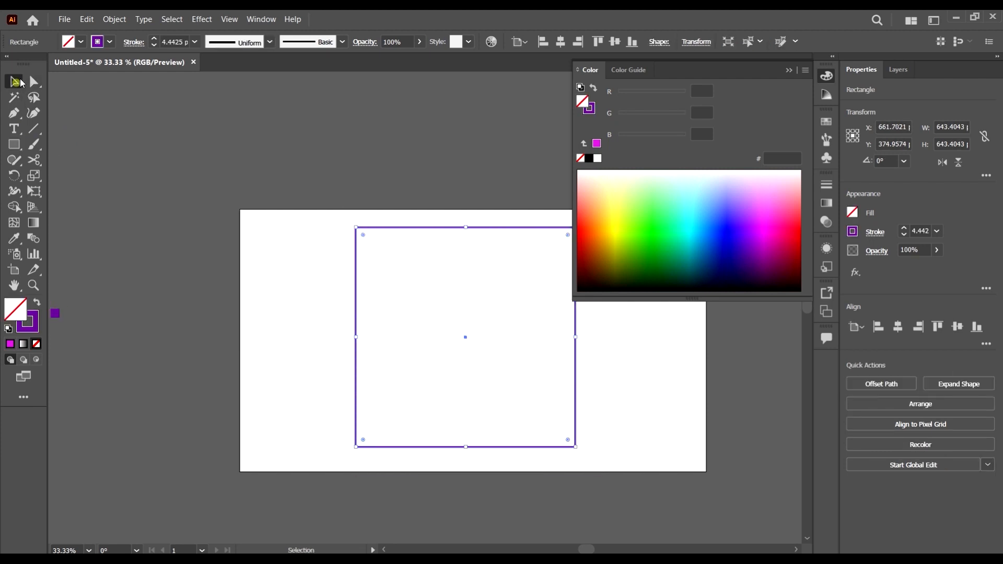
# Step: Fill the square with the new geometric pattern swatch
pyautogui.click(109, 42)
pyautogui.click(73, 41)
pyautogui.click(73, 41)
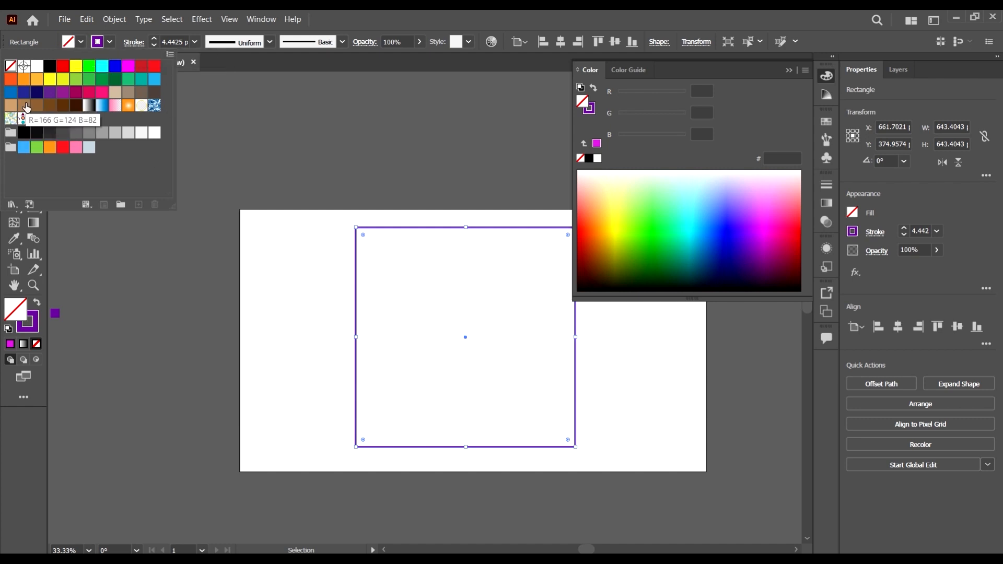
pyautogui.click(24, 120)
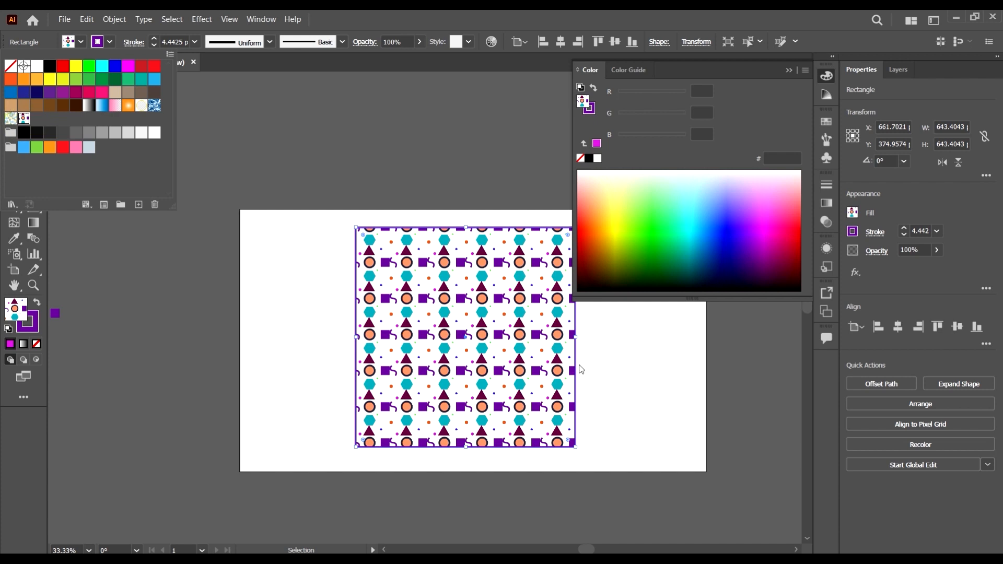
pyautogui.click(427, 12)
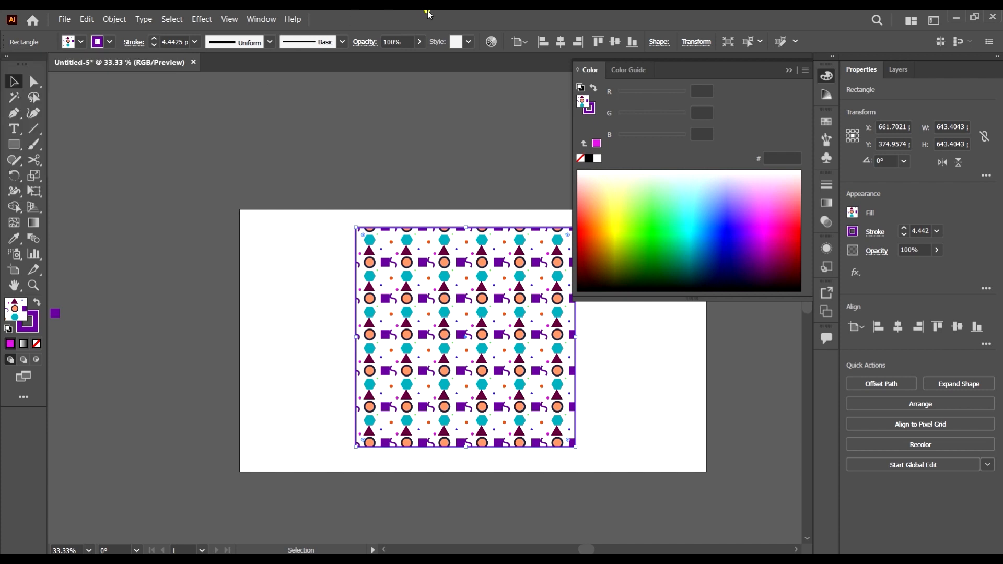
# Step: Remove the stroke from the pattern-filled square
pyautogui.click(113, 42)
pyautogui.click(9, 64)
pyautogui.click(316, 163)
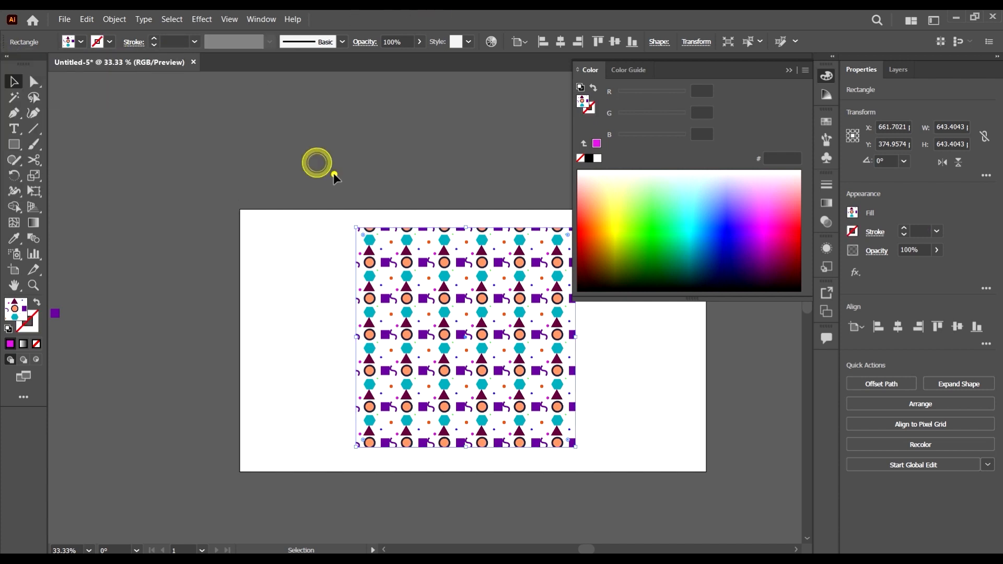
# Step: Scale the square up and back down together with its pattern, ending at about 661 px wide
pyautogui.hscroll(2, 332, 253)
pyautogui.click(510, 240)
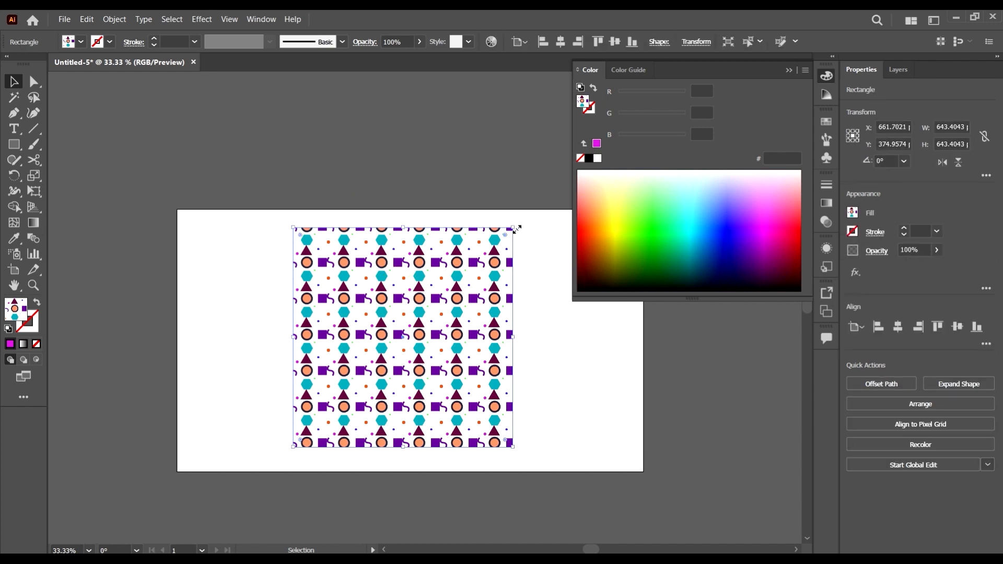
pyautogui.moveTo(517, 230); pyautogui.dragTo(532, 209)
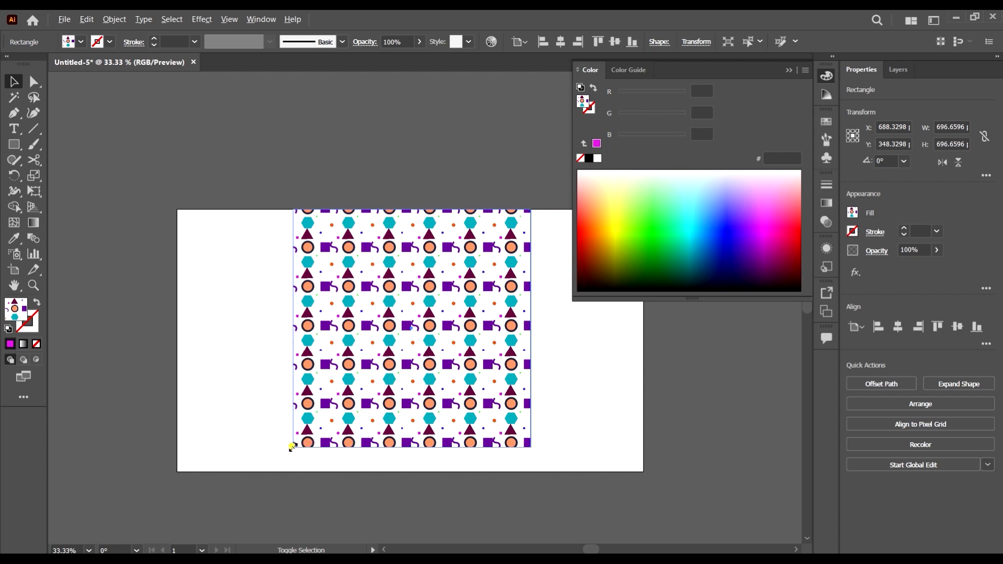
pyautogui.moveTo(292, 446); pyautogui.dragTo(281, 460)
pyautogui.moveTo(436, 360); pyautogui.dragTo(435, 366)
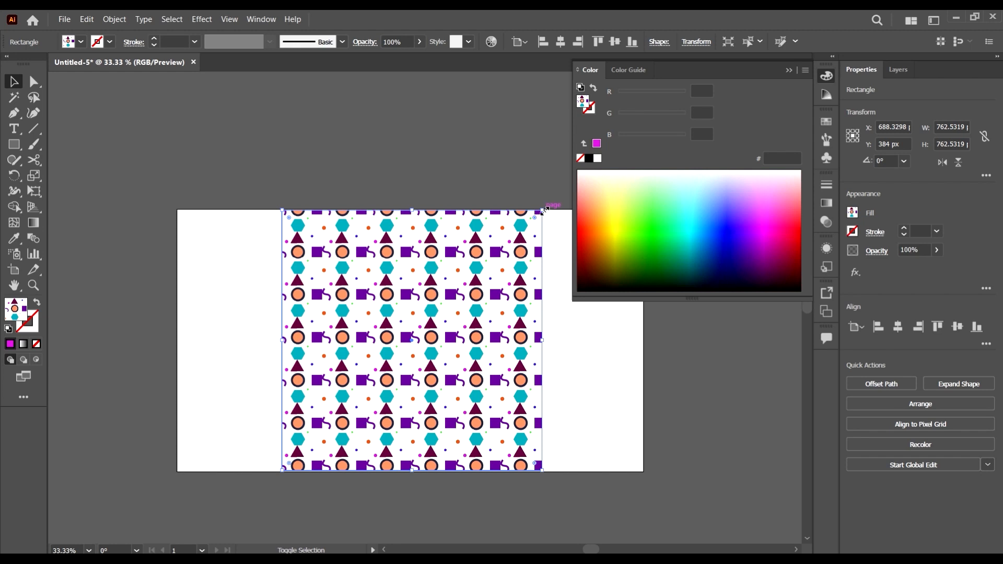
pyautogui.moveTo(543, 210); pyautogui.dragTo(525, 228)
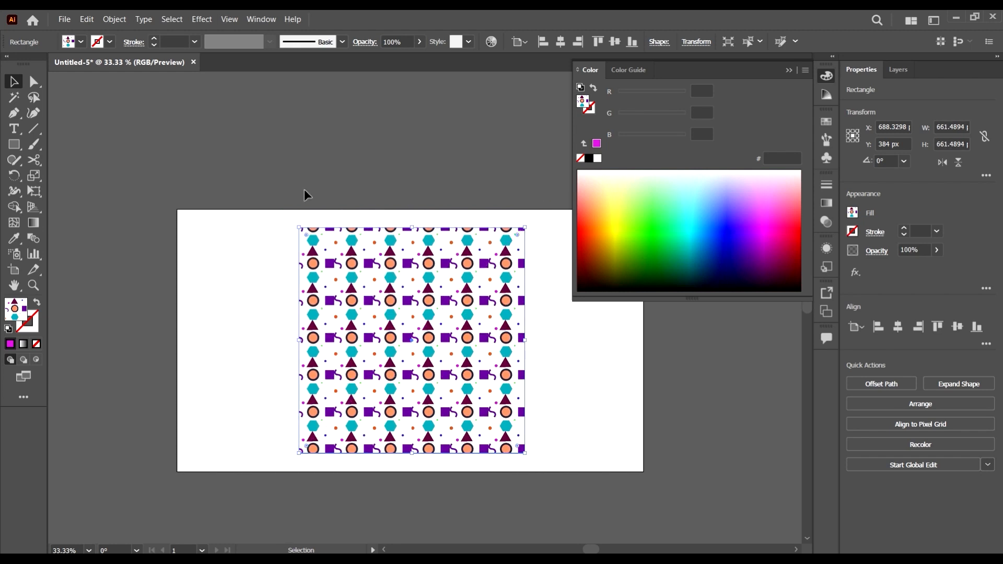
# Step: Set the Transform options to Transform Object Only and scale the square down to about 582 px without scaling its pattern
pyautogui.click(260, 19)
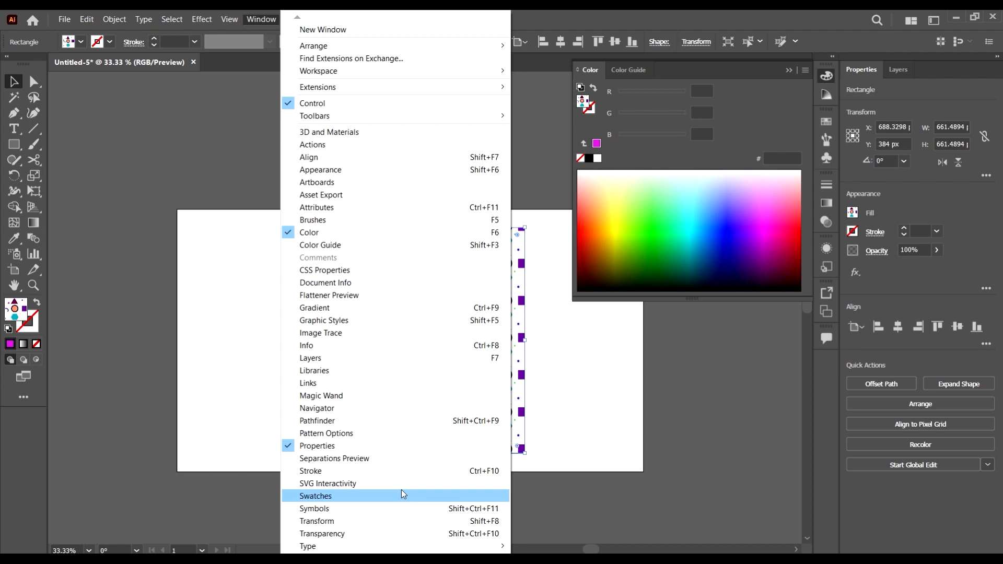
pyautogui.click(365, 521)
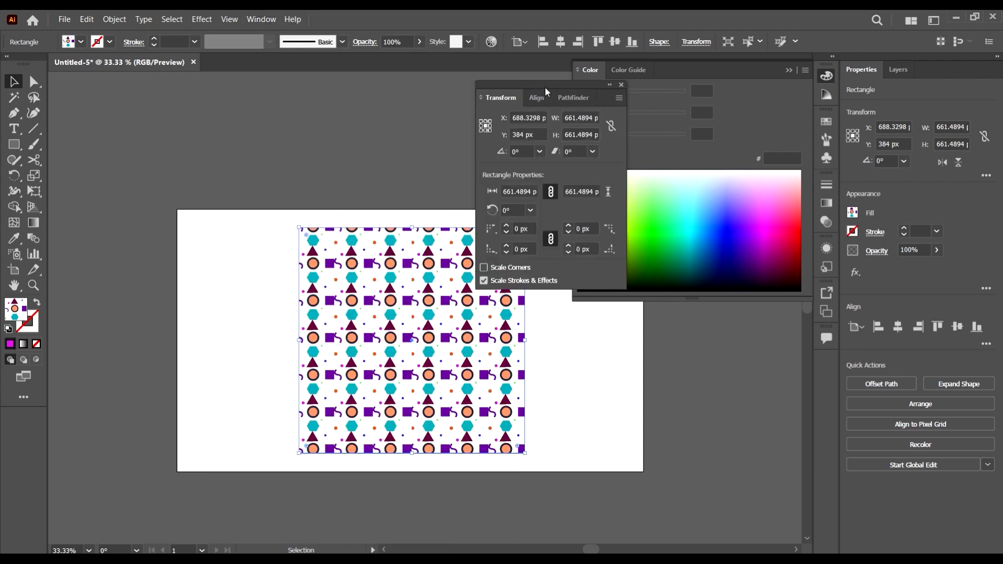
pyautogui.moveTo(545, 88); pyautogui.dragTo(708, 117)
pyautogui.click(778, 127)
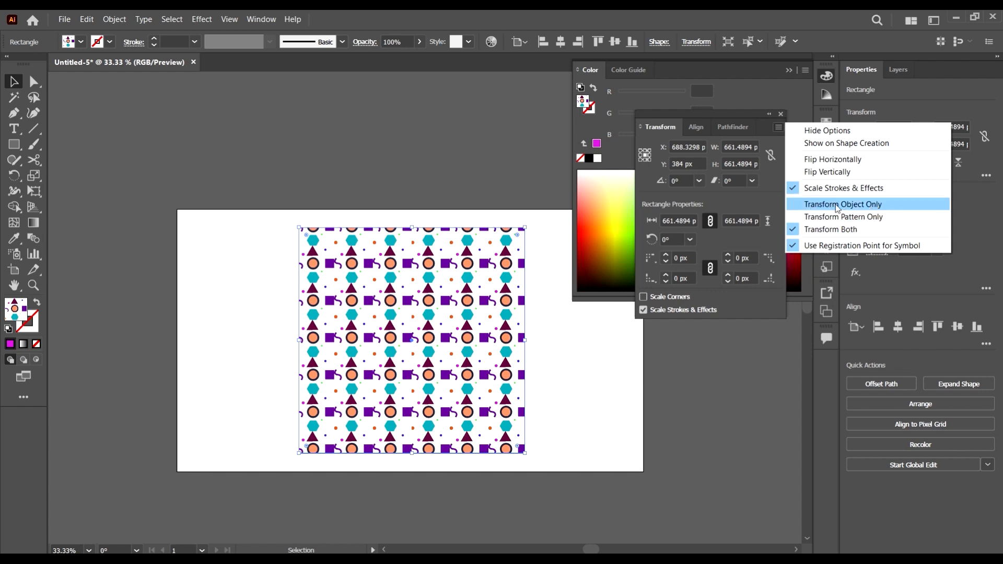
pyautogui.click(889, 205)
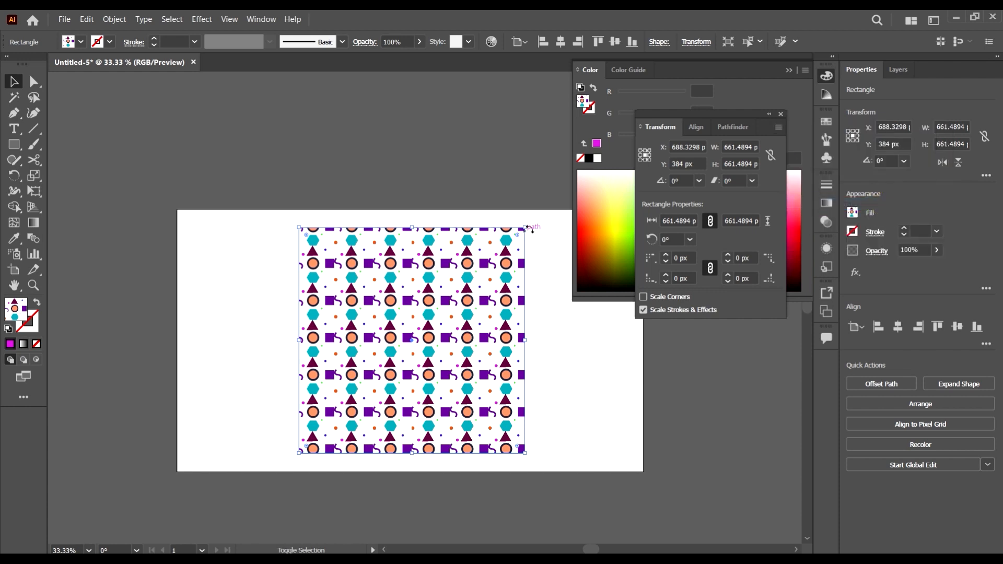
pyautogui.moveTo(528, 230)
pyautogui.mouseDown()
pyautogui.moveTo(719, 99)
pyautogui.moveTo(691, 136)
pyautogui.moveTo(713, 110)
pyautogui.moveTo(554, 225)
pyautogui.moveTo(512, 315)
pyautogui.moveTo(564, 225)
pyautogui.moveTo(481, 326)
pyautogui.moveTo(512, 241)
pyautogui.mouseUp()
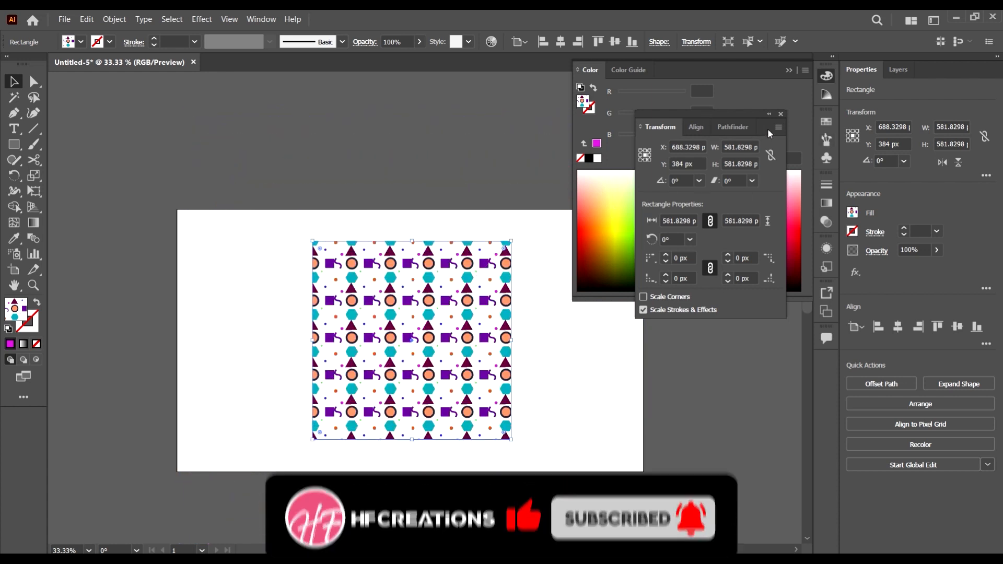
# Step: Switch the Transform options to Transform Both and scale the square with its pattern to about 560 px
pyautogui.click(777, 128)
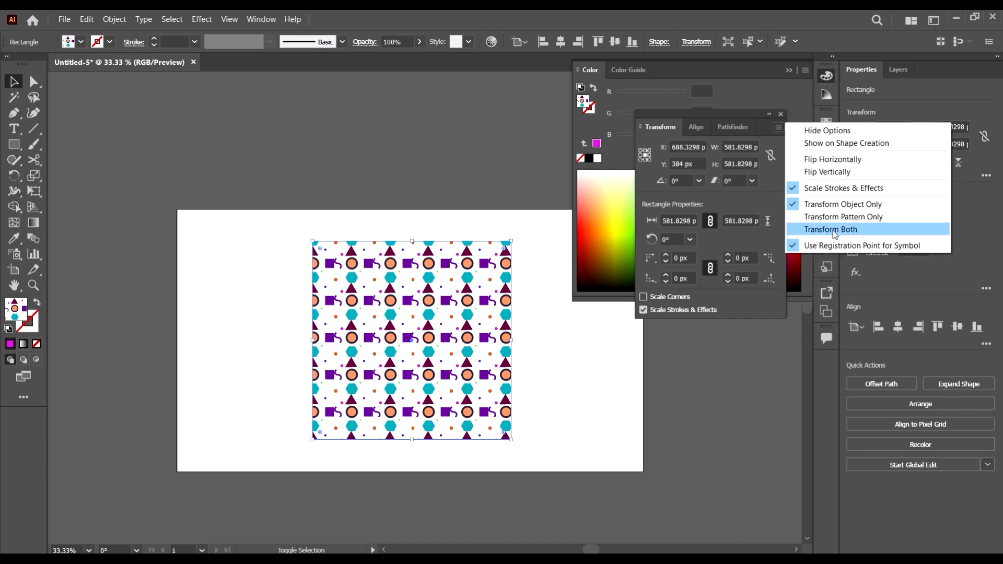
pyautogui.click(834, 233)
pyautogui.moveTo(511, 242); pyautogui.dragTo(473, 280)
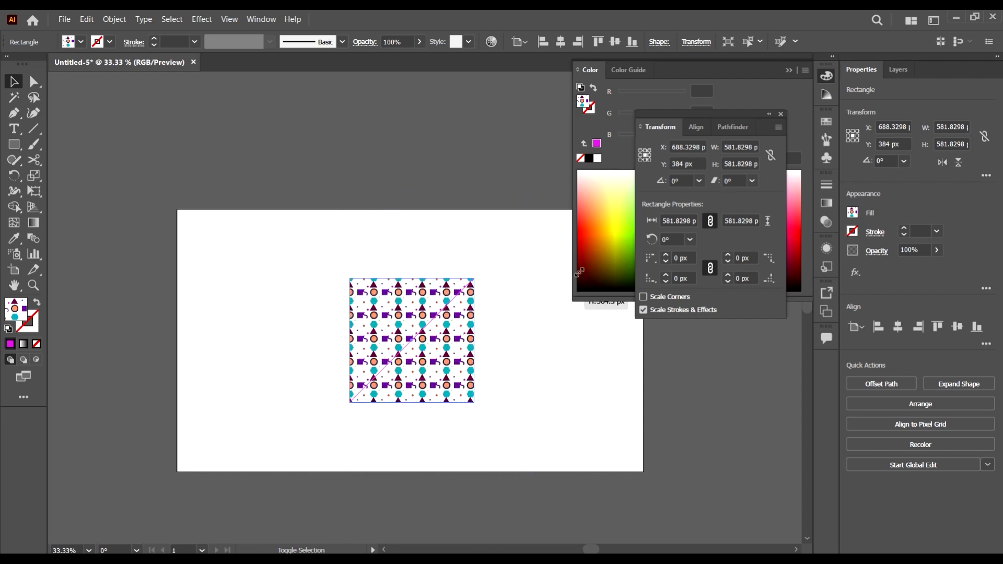
pyautogui.moveTo(579, 272); pyautogui.dragTo(779, 245)
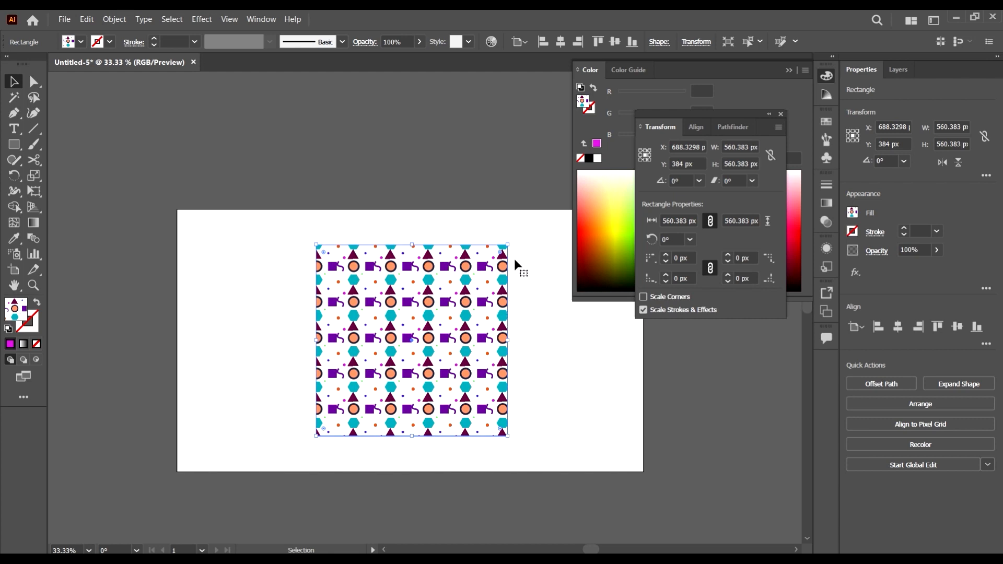
pyautogui.scroll(3, 506, 236)
pyautogui.scroll(-2, 465, 256)
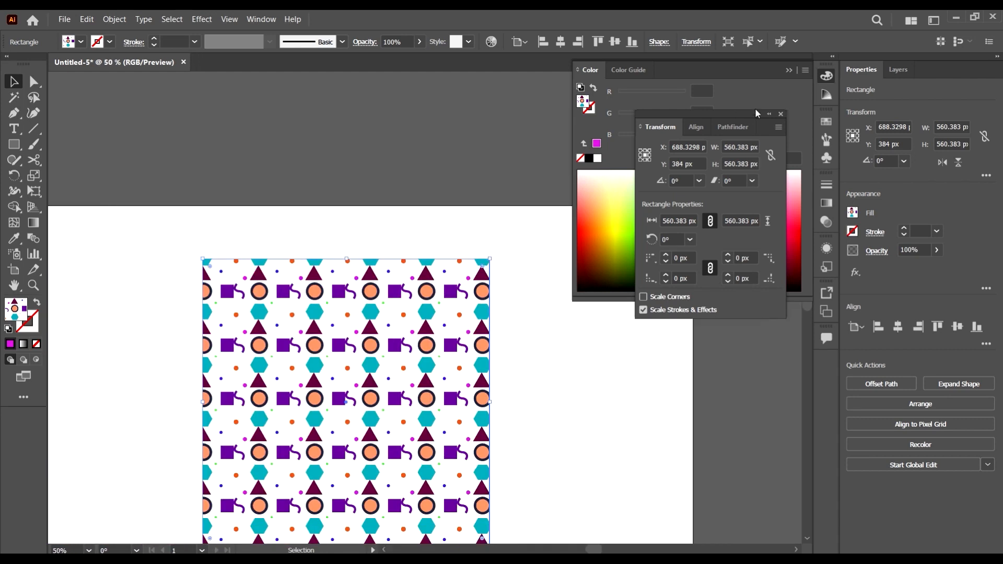
pyautogui.scroll(-1, 398, 170)
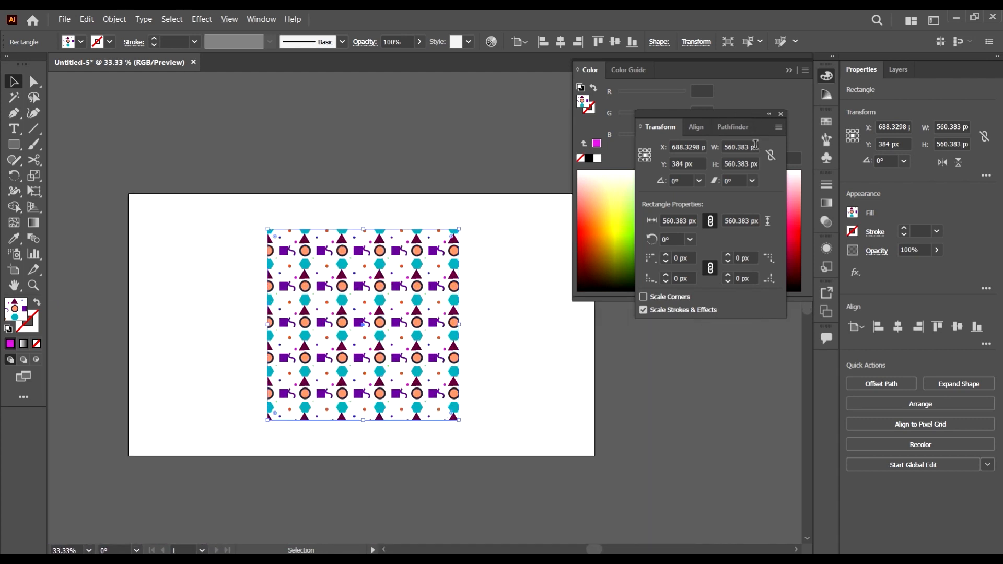
# Step: Switch back to Transform Object Only and stretch the rectangle to about 1021 x 891 px without scaling its pattern
pyautogui.click(778, 129)
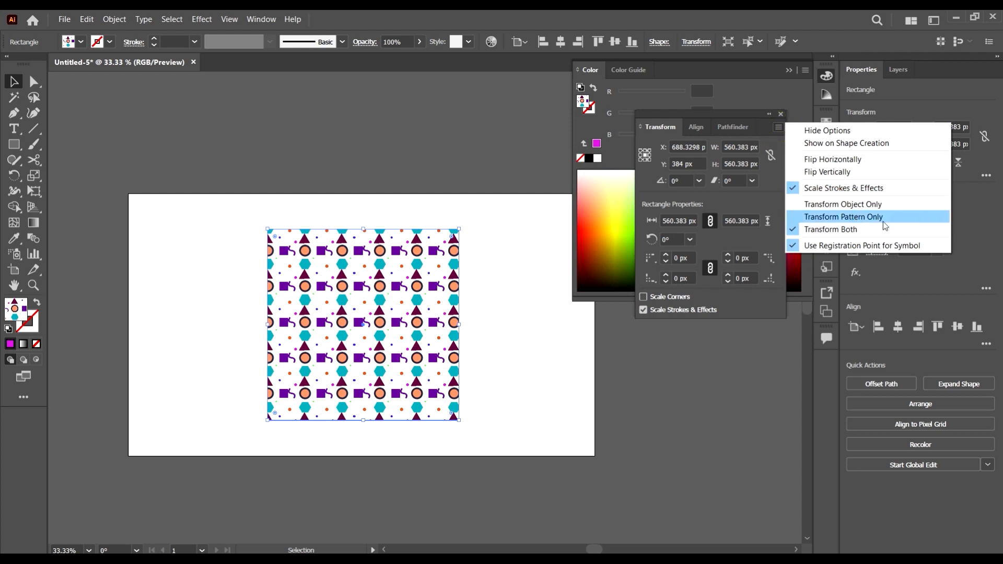
pyautogui.click(881, 204)
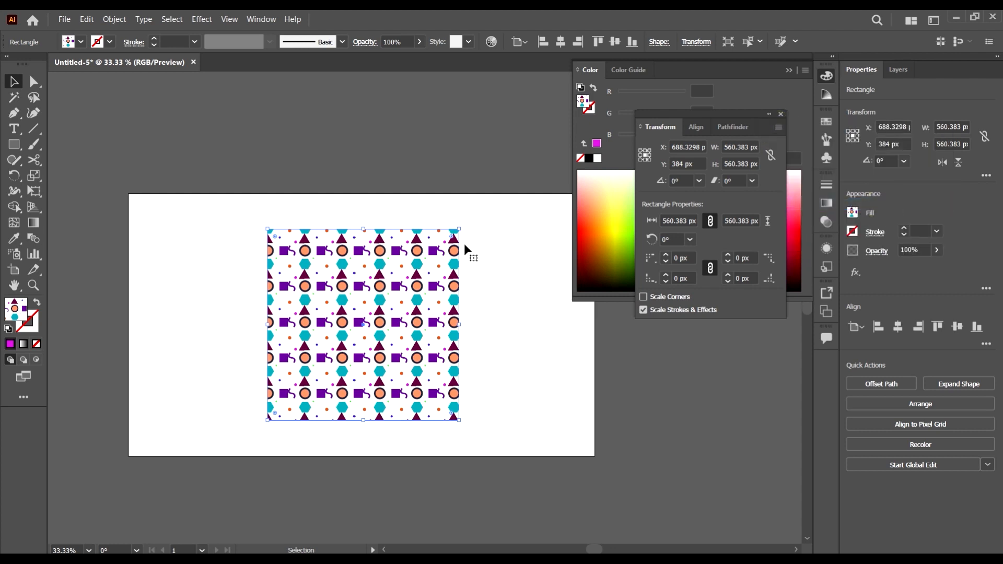
pyautogui.moveTo(459, 324); pyautogui.dragTo(721, 371)
pyautogui.moveTo(266, 325); pyautogui.dragTo(77, 325)
pyautogui.hotkey('ctrl', '-')
pyautogui.moveTo(406, 243); pyautogui.dragTo(379, 105)
pyautogui.hotkey('ctrl', '-')
pyautogui.moveTo(407, 282); pyautogui.dragTo(410, 284)
pyautogui.moveTo(497, 190); pyautogui.dragTo(437, 265)
pyautogui.scroll(3, 348, 303)
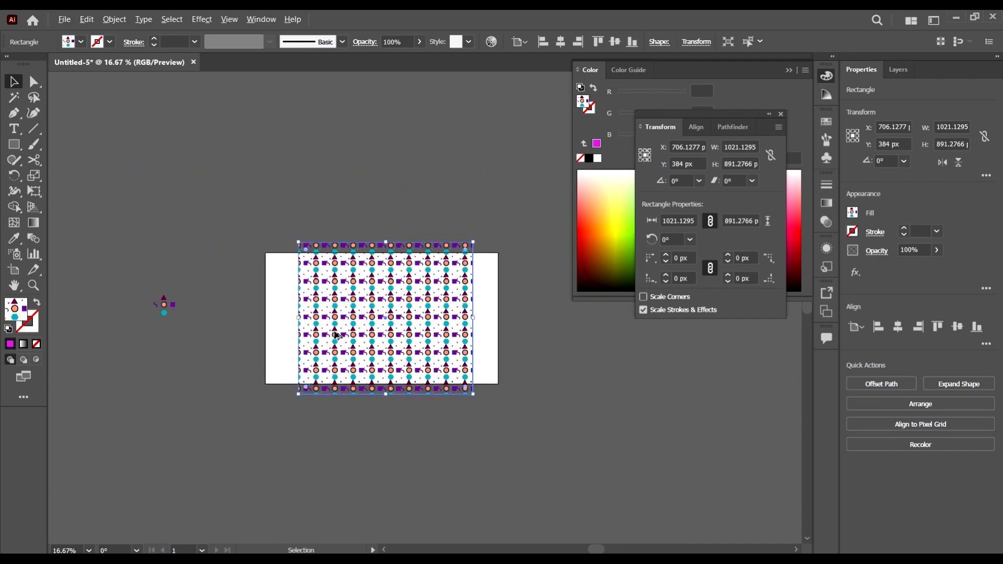
pyautogui.scroll(-4, 366, 300)
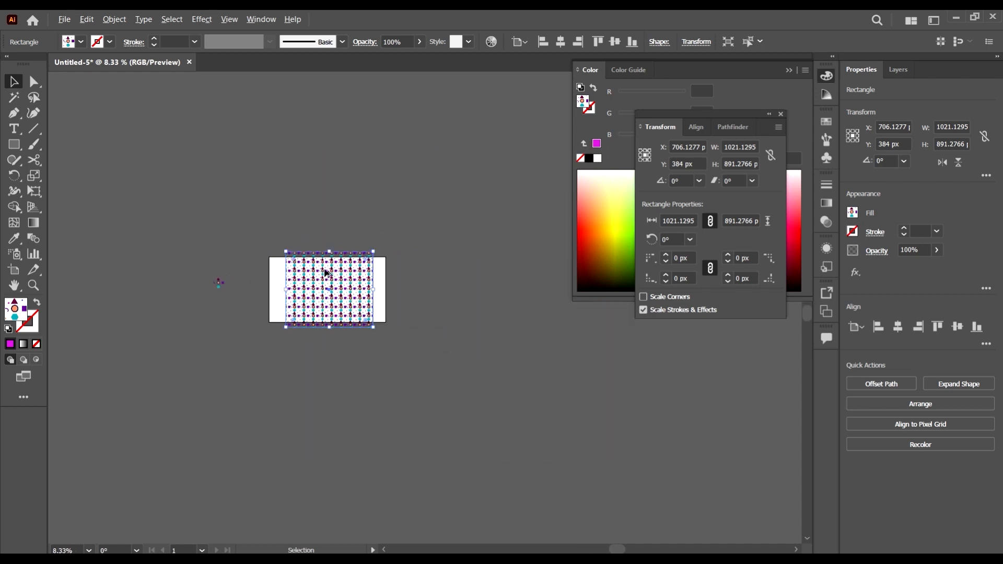
pyautogui.scroll(2, 420, 270)
# Step: Restore the Transform Both option and close the Transform options
pyautogui.click(779, 128)
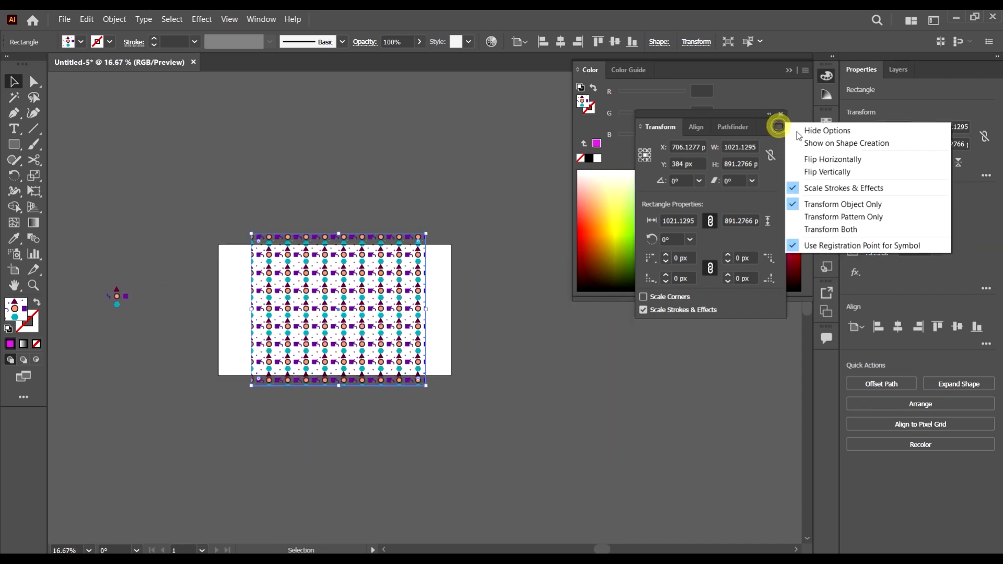
pyautogui.click(830, 230)
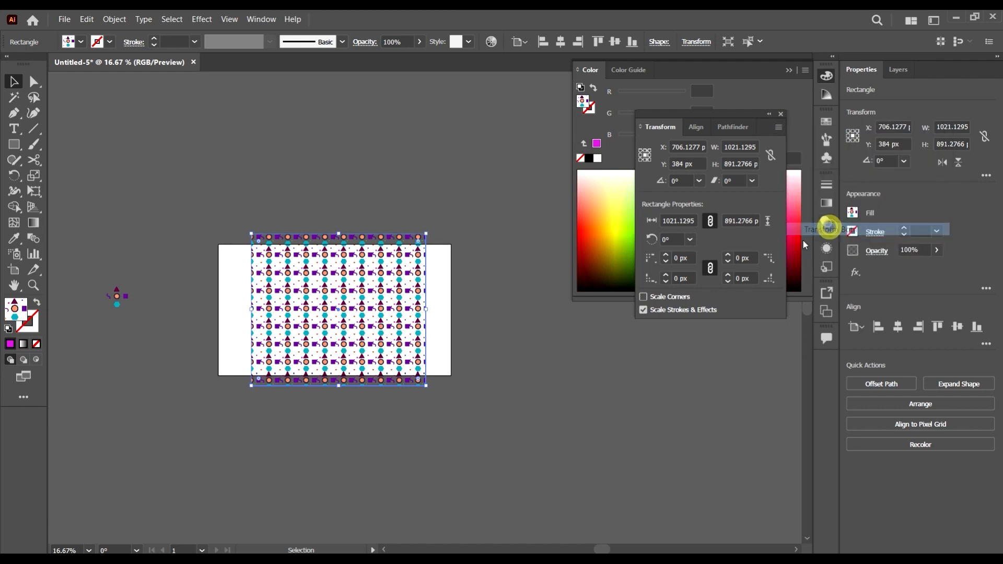
pyautogui.click(781, 114)
pyautogui.scroll(1, 189, 314)
pyautogui.scroll(1, 189, 314)
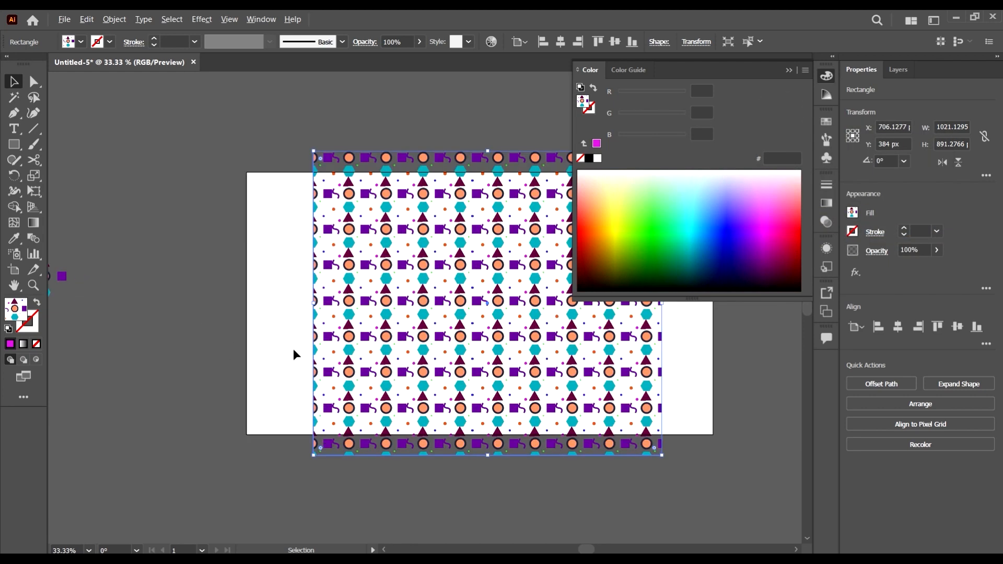
# Step: Delete the original motif shapes lying outside the artboard
pyautogui.scroll(-1, 293, 349)
pyautogui.moveTo(210, 363); pyautogui.dragTo(45, 241)
pyautogui.press('Delete')
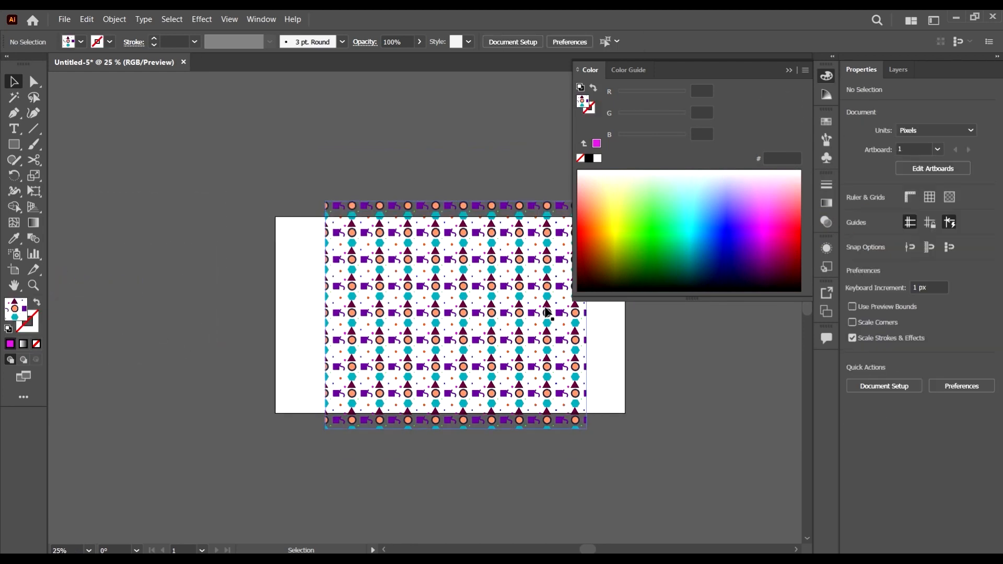
# Step: Delete the pattern-filled rectangle from the artboard
pyautogui.scroll(1, 545, 308)
pyautogui.click(460, 309)
pyautogui.hscroll(3, 460, 309)
pyautogui.press('Delete')
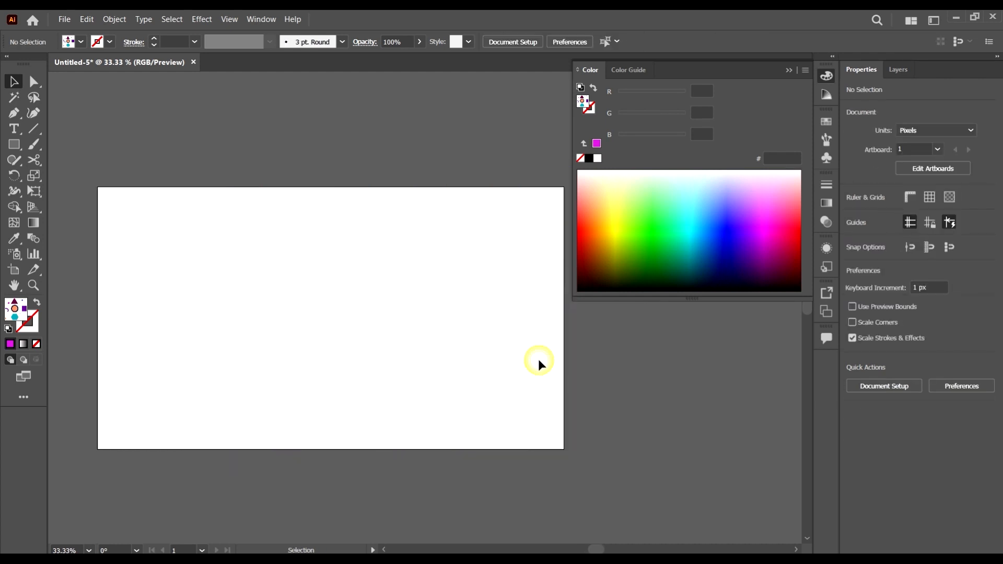